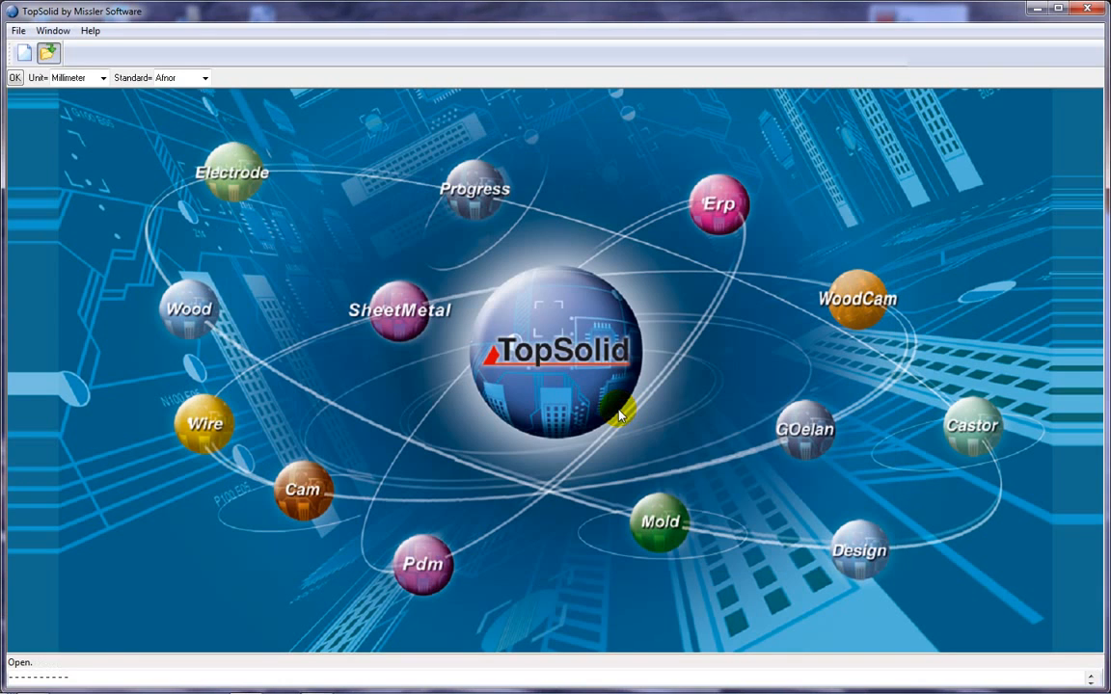
Step: Open the DWG file in millimetres with the Afnor standard, display the conversion result file, check the AutoCAD version and close it
left_click(14, 78)
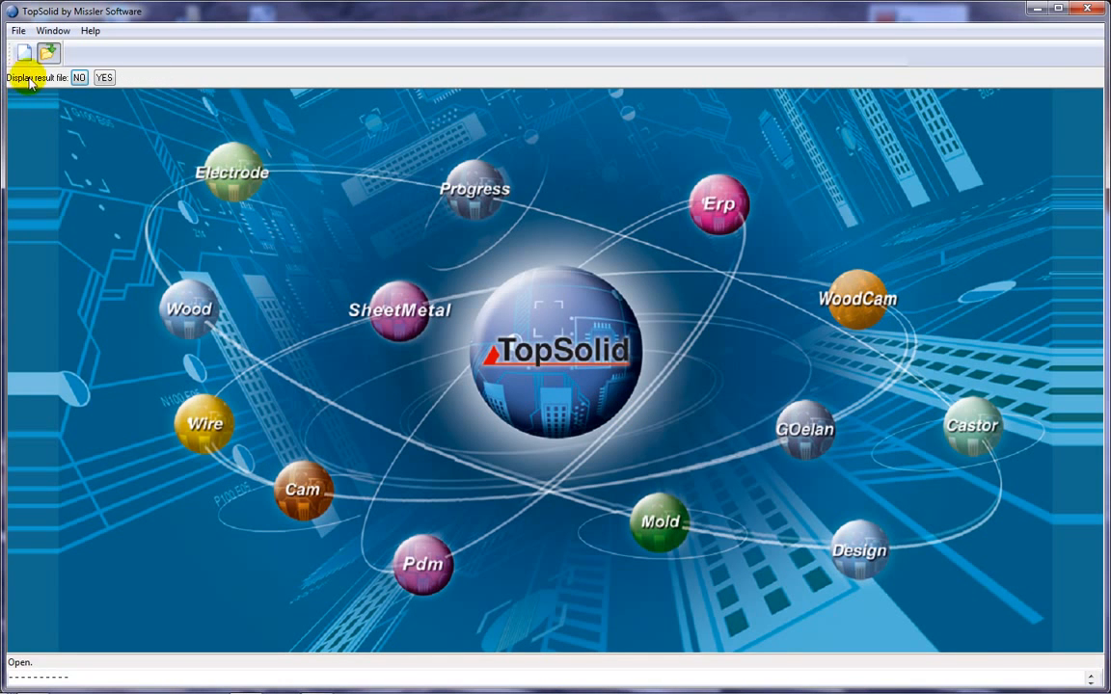
left_click(103, 77)
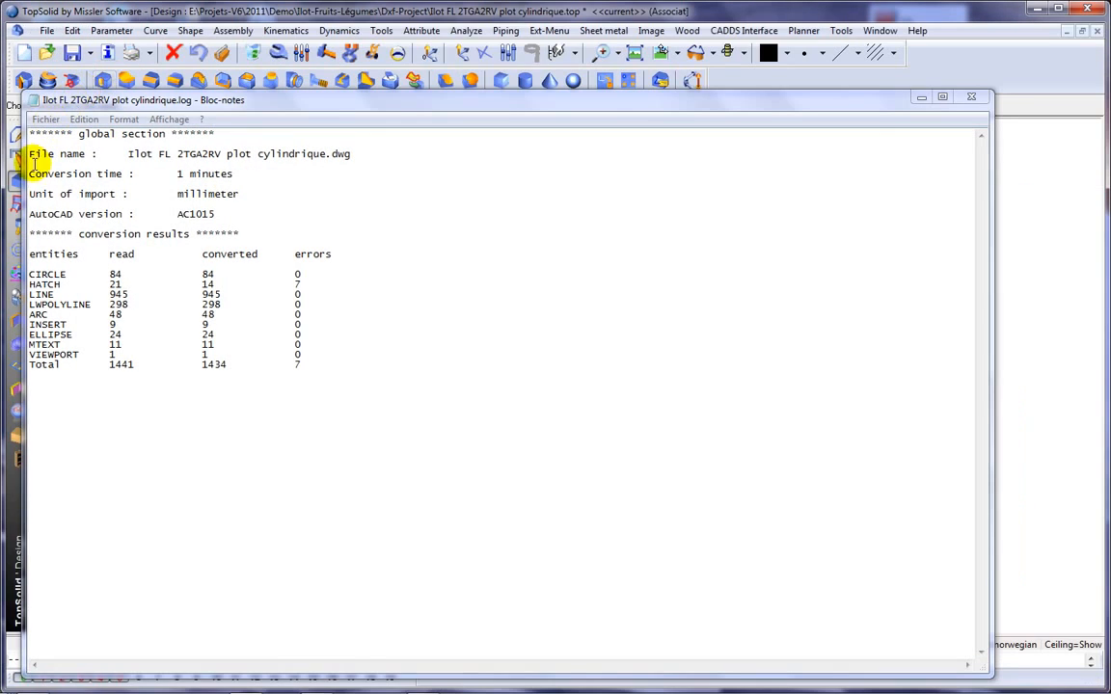
left_click_drag(215, 214, 18, 214)
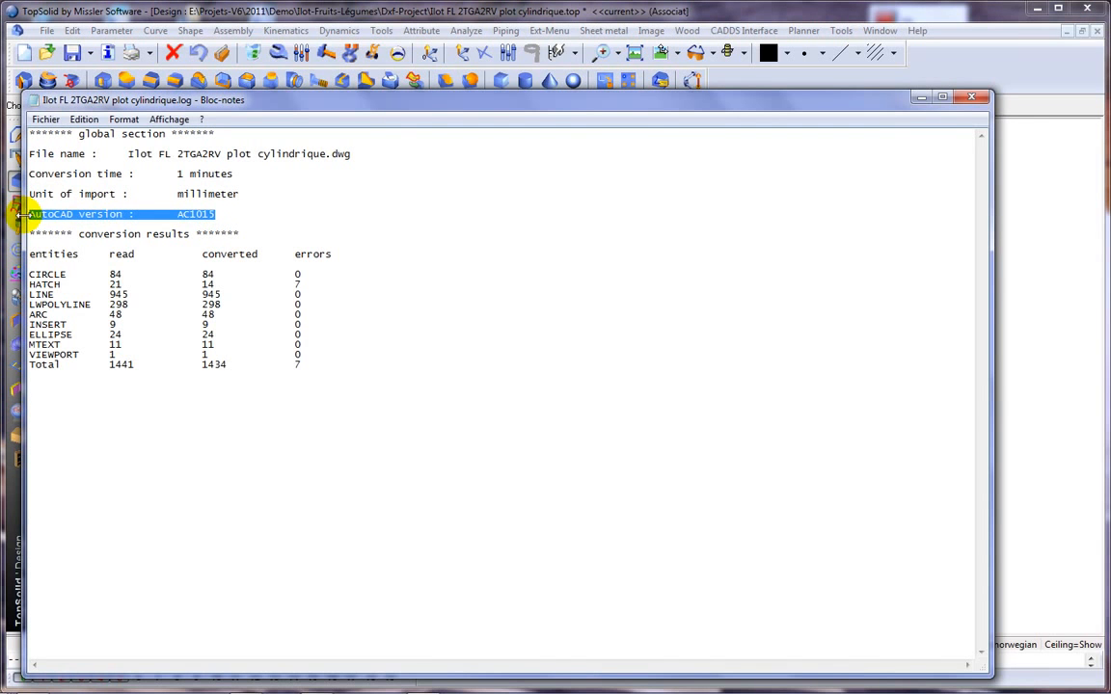
left_click(969, 97)
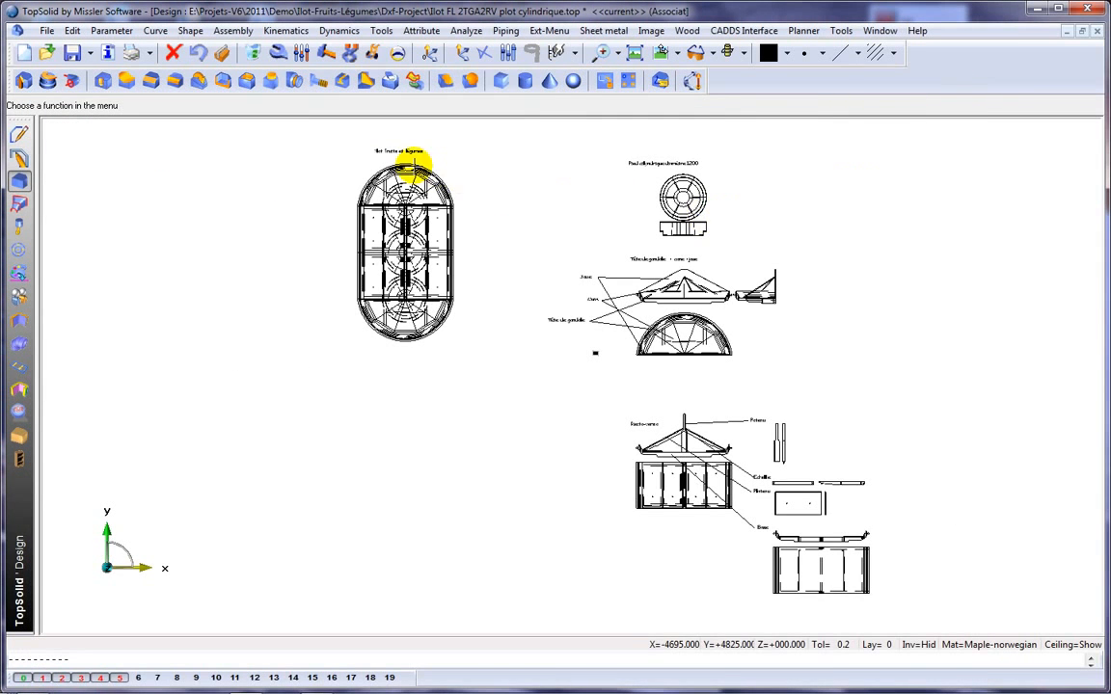
Step: Delete the island plan, cylindrical foot and gondola head views with their labels, keeping the Recto-verso views and part details
scroll(424, 168, "up", 5)
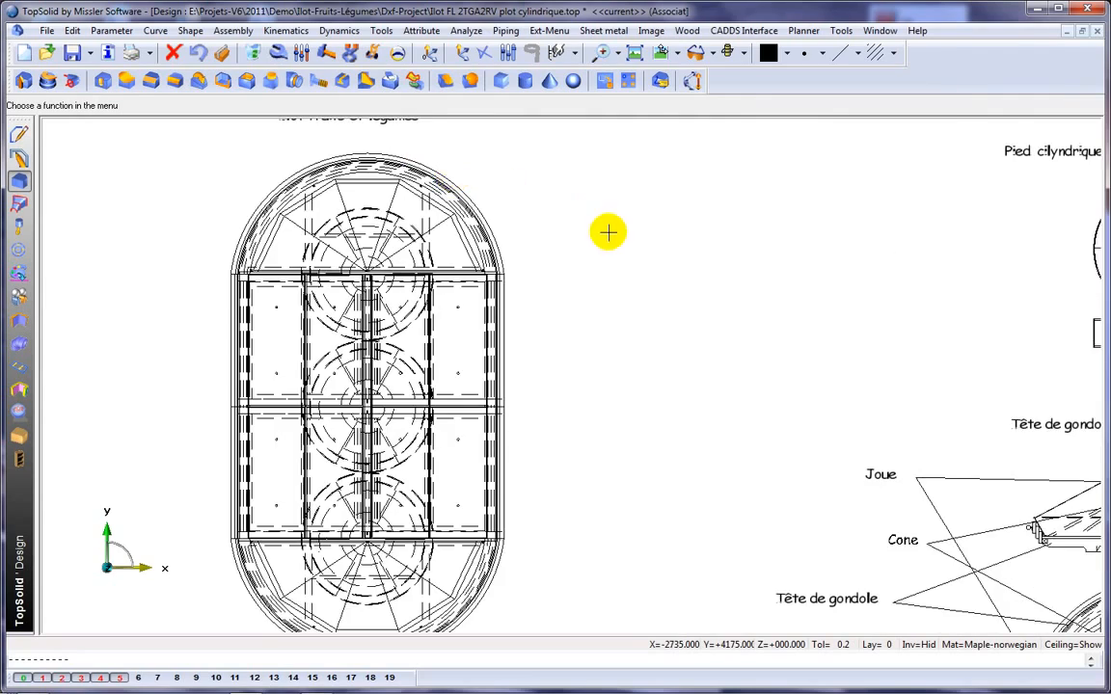
scroll(555, 208, "down", 3)
scroll(426, 229, "up", 3)
scroll(600, 256, "down", 4)
scroll(631, 259, "down", 2)
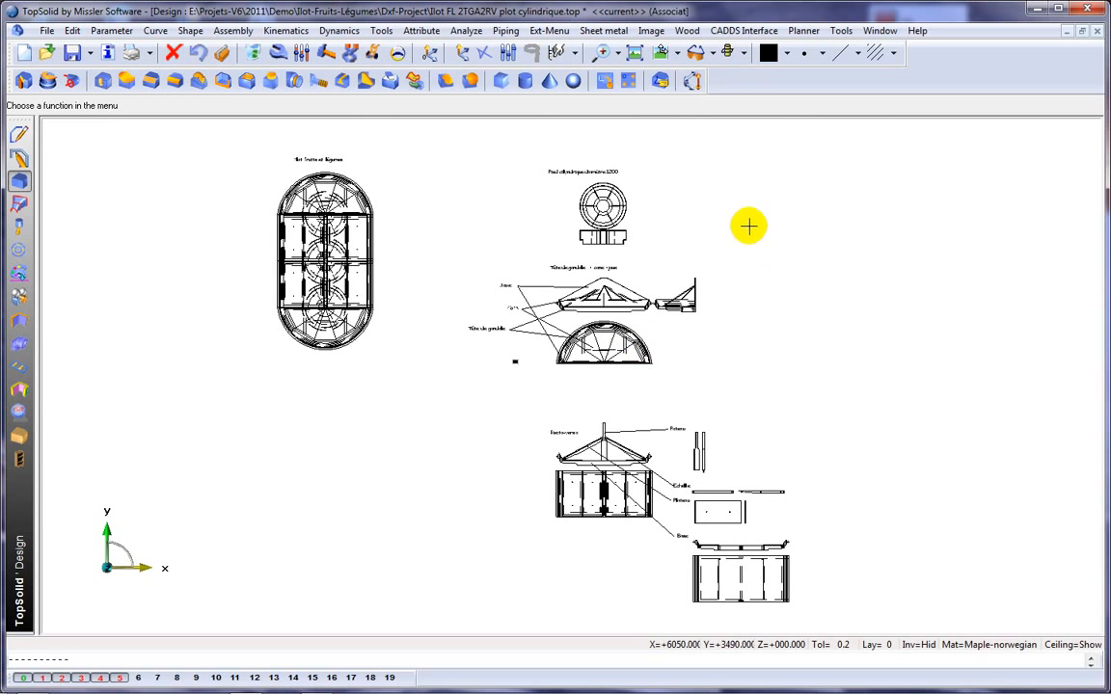
left_click(253, 52)
mouse_move(225, 131)
left_mouse_down()
mouse_move(806, 385)
mouse_move(764, 387)
left_mouse_up()
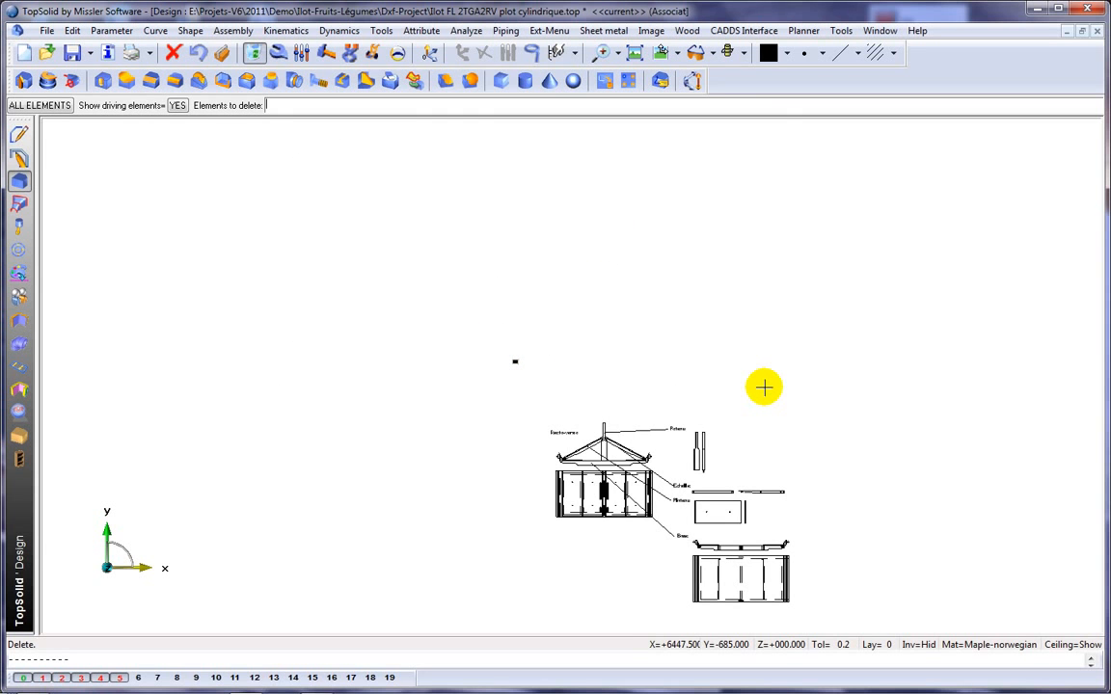
Step: Start a Transform parents operation and set its first point at the middle of the base's lower edge in the Recto-verso elevation
middle_click_drag(751, 390, 651, 277)
scroll(559, 229, "up", 3)
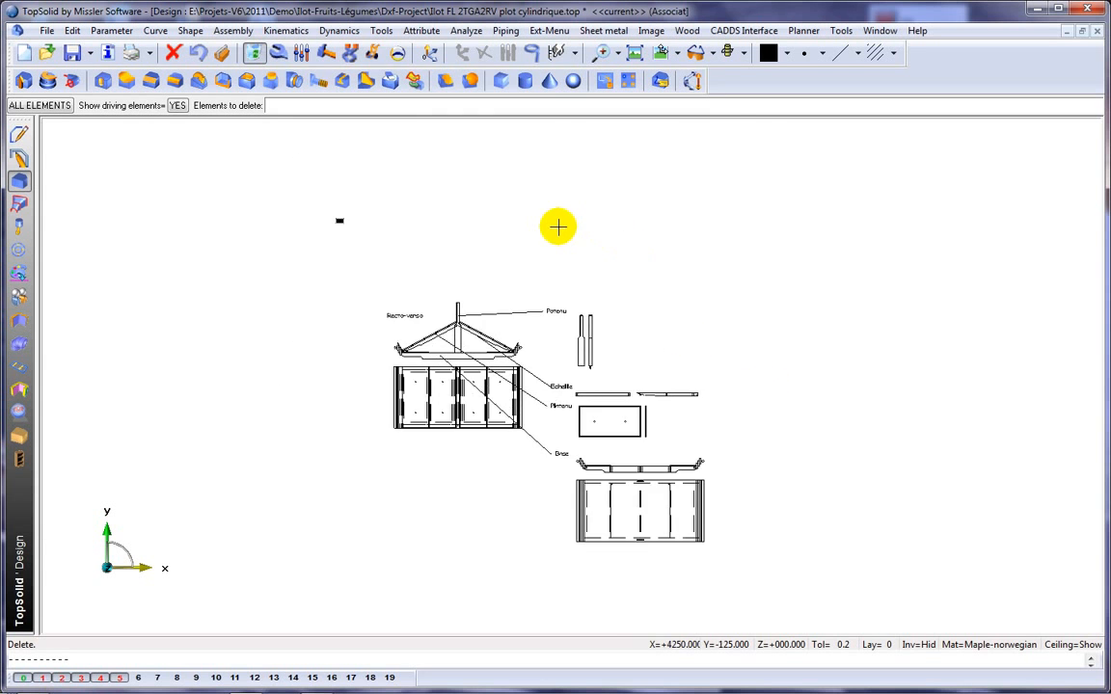
middle_click_drag(541, 245, 612, 256)
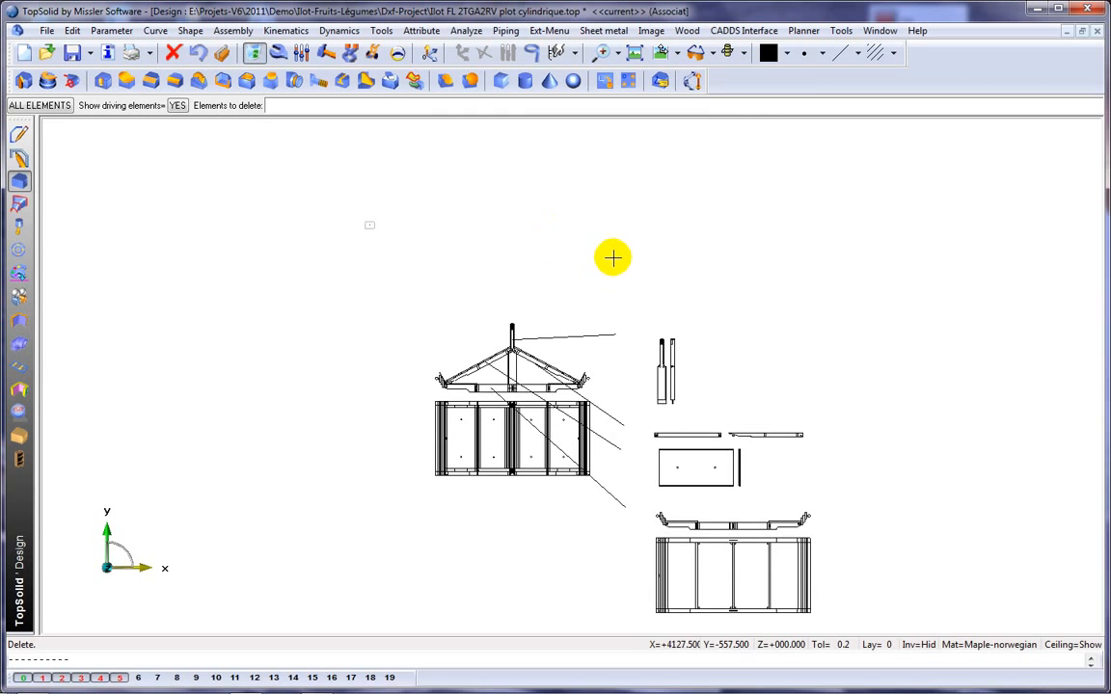
left_click(72, 30)
left_click(116, 177)
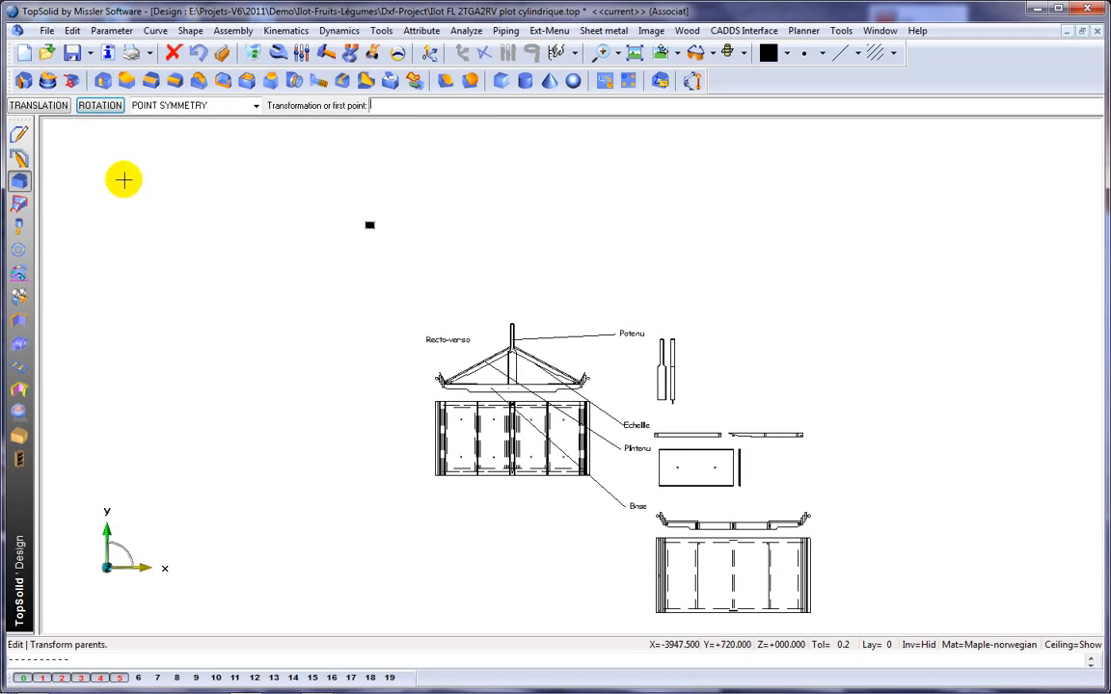
left_click(485, 52)
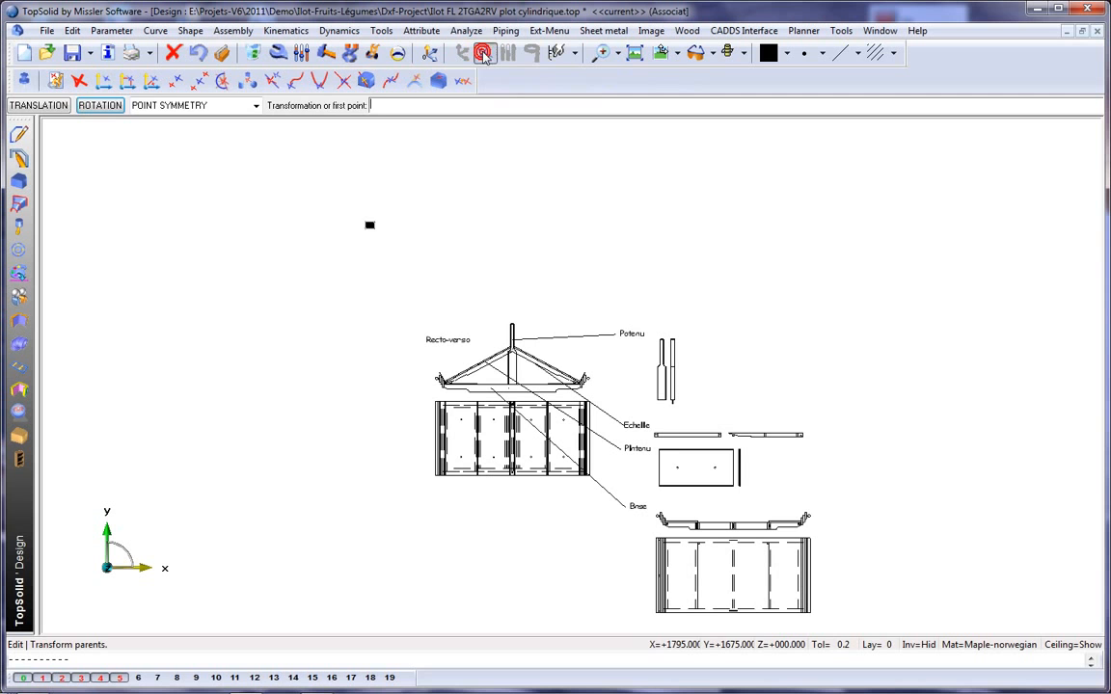
left_click(223, 83)
scroll(545, 417, "up", 6)
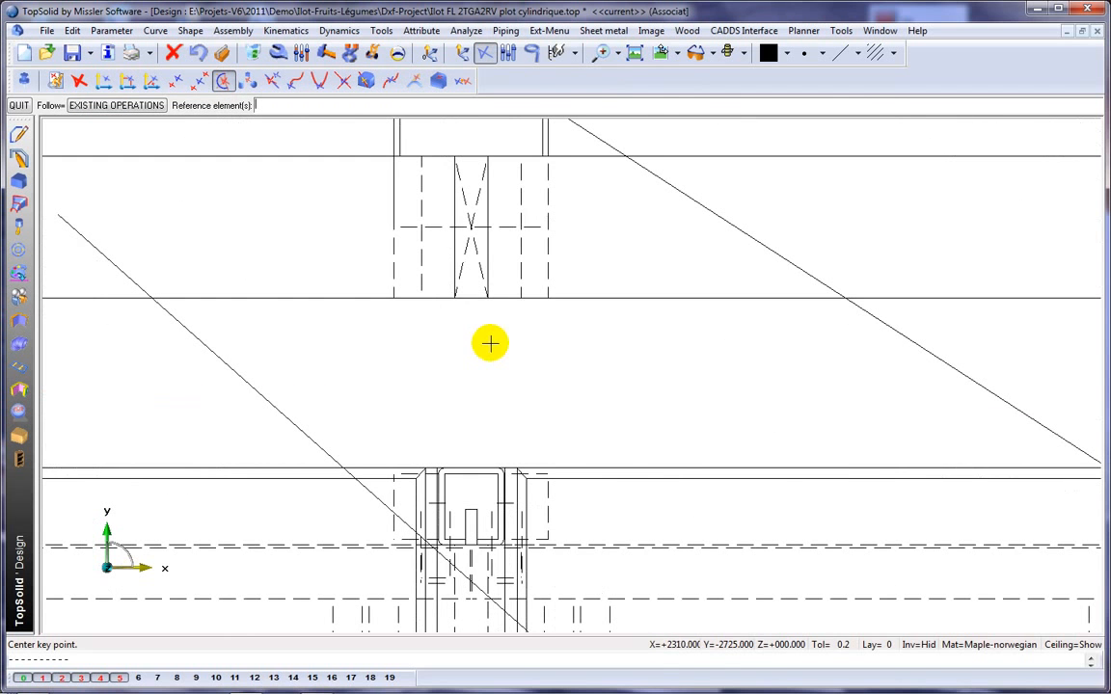
left_click(466, 302)
left_click(466, 372)
Step: Set the origin as the second point and move all the remaining drawing elements by this transformation
scroll(466, 376, "down", 5)
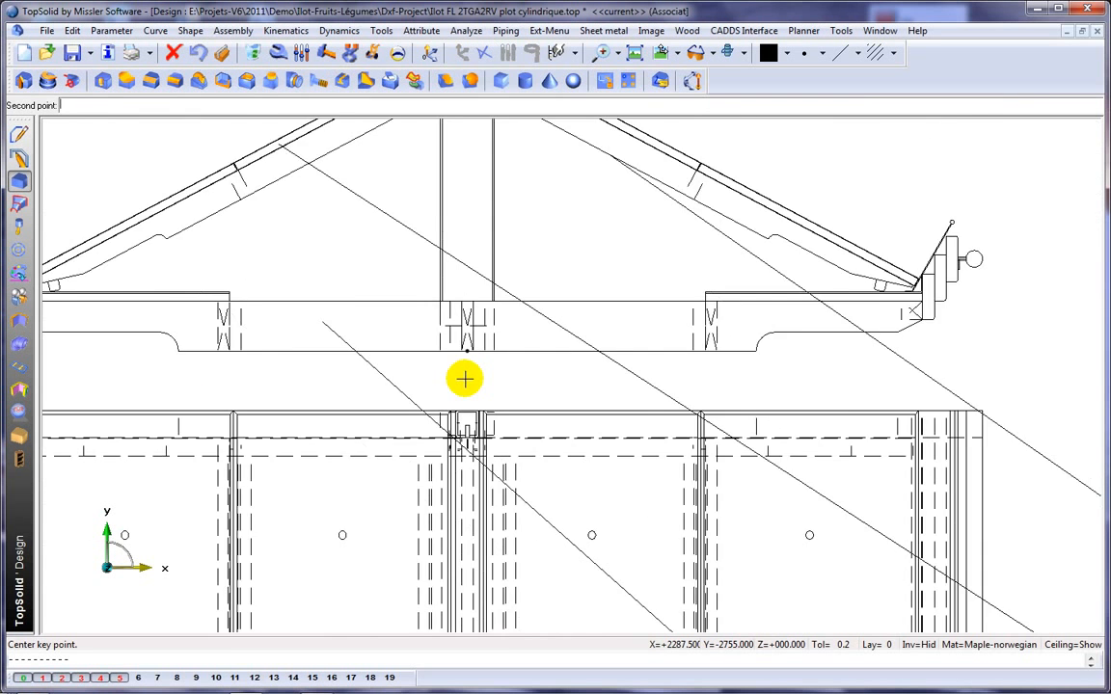
left_click(401, 276)
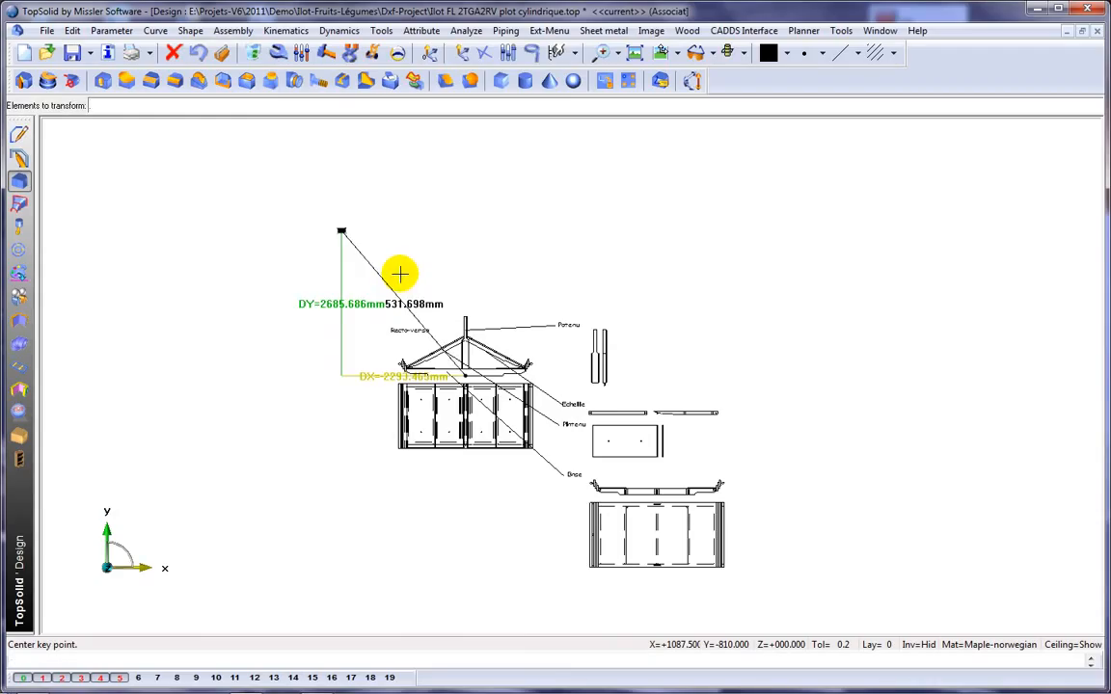
left_click(471, 53)
left_click(100, 81)
right_click(153, 186)
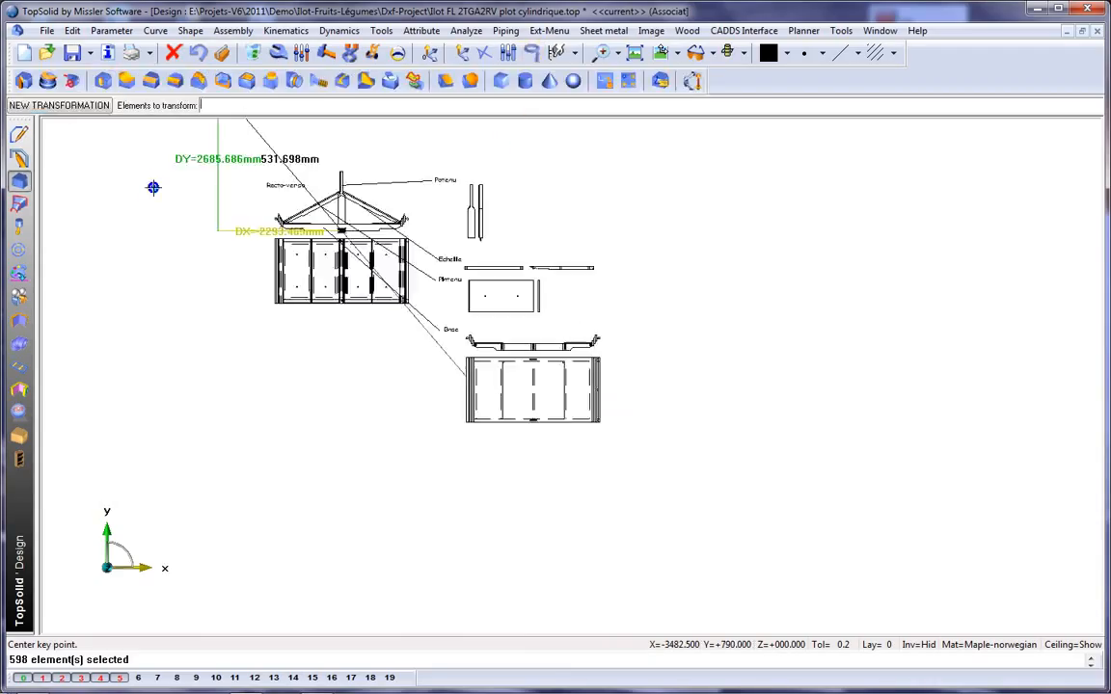
middle_click_drag(327, 204, 545, 315)
scroll(604, 350, "up", 5)
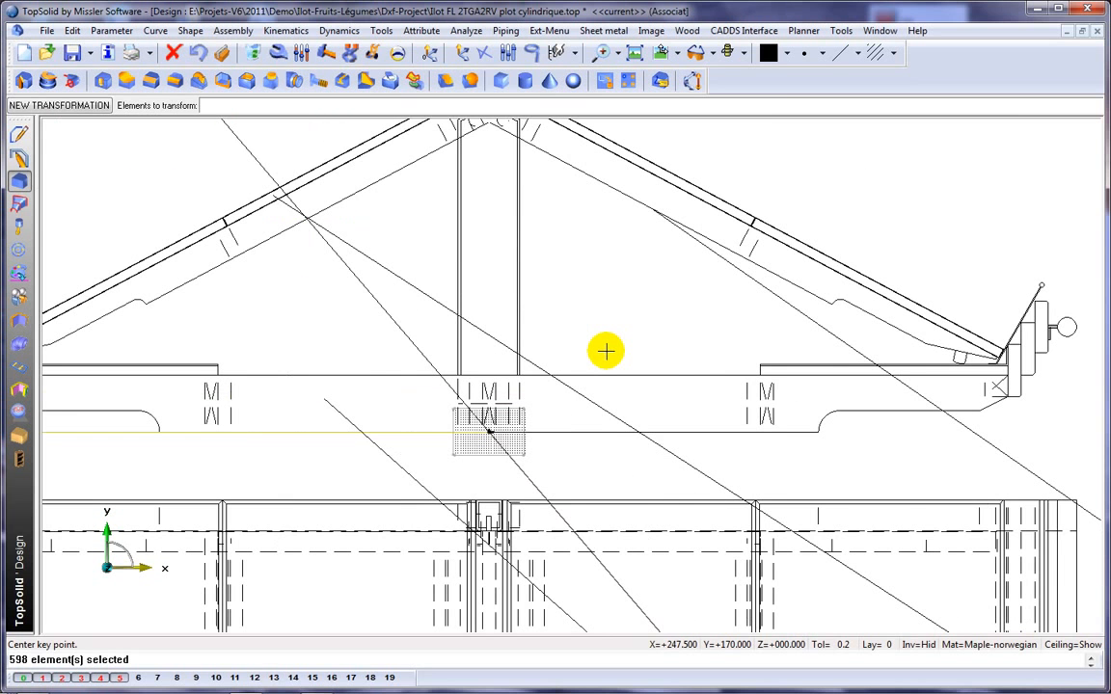
key("Escape")
Step: Try to extrude the unsewn outline curves of the post in the Recto-verso elevation
middle_click_drag(604, 350, 654, 426)
scroll(654, 426, "down", 1)
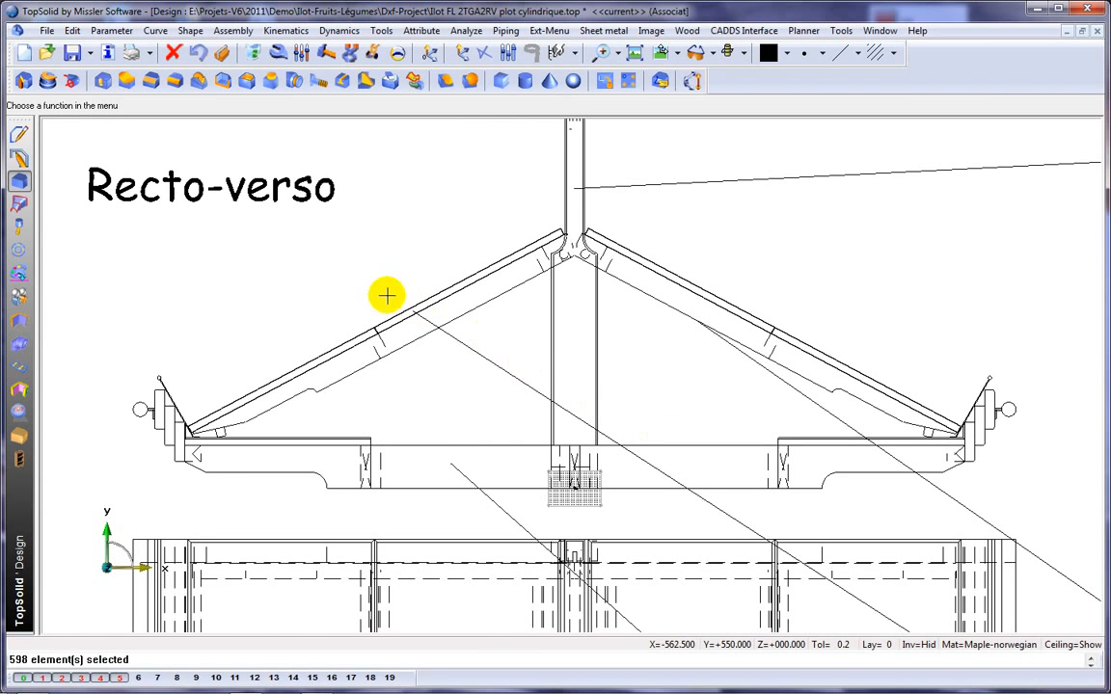
left_click(25, 83)
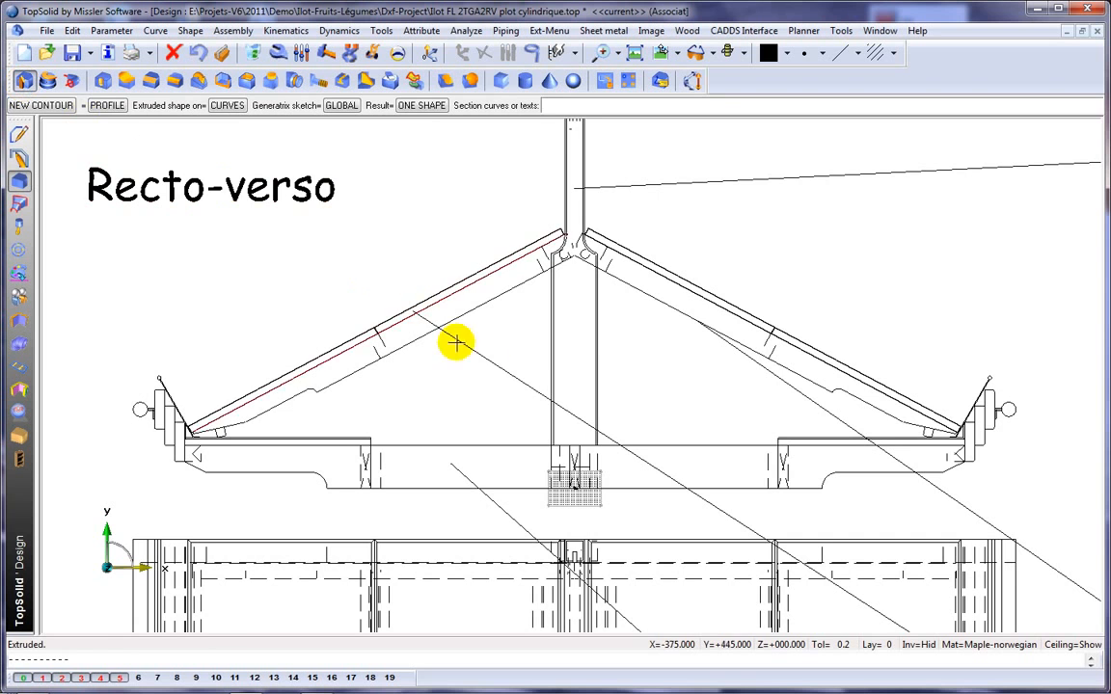
left_click(552, 367)
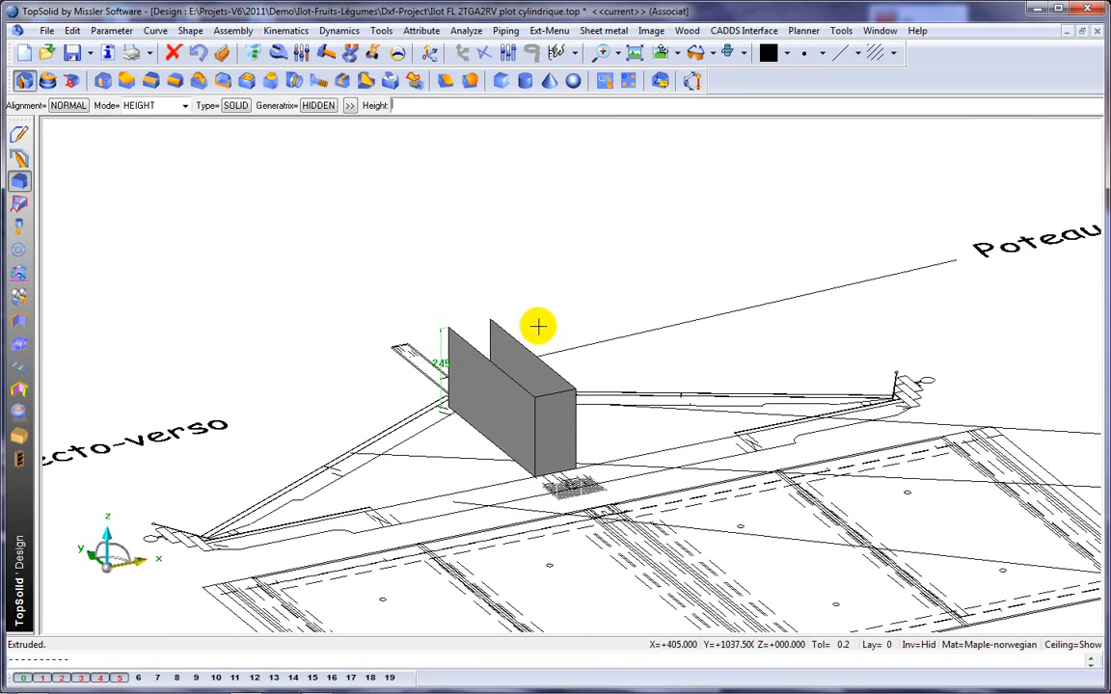
left_click(536, 336)
left_click(426, 373)
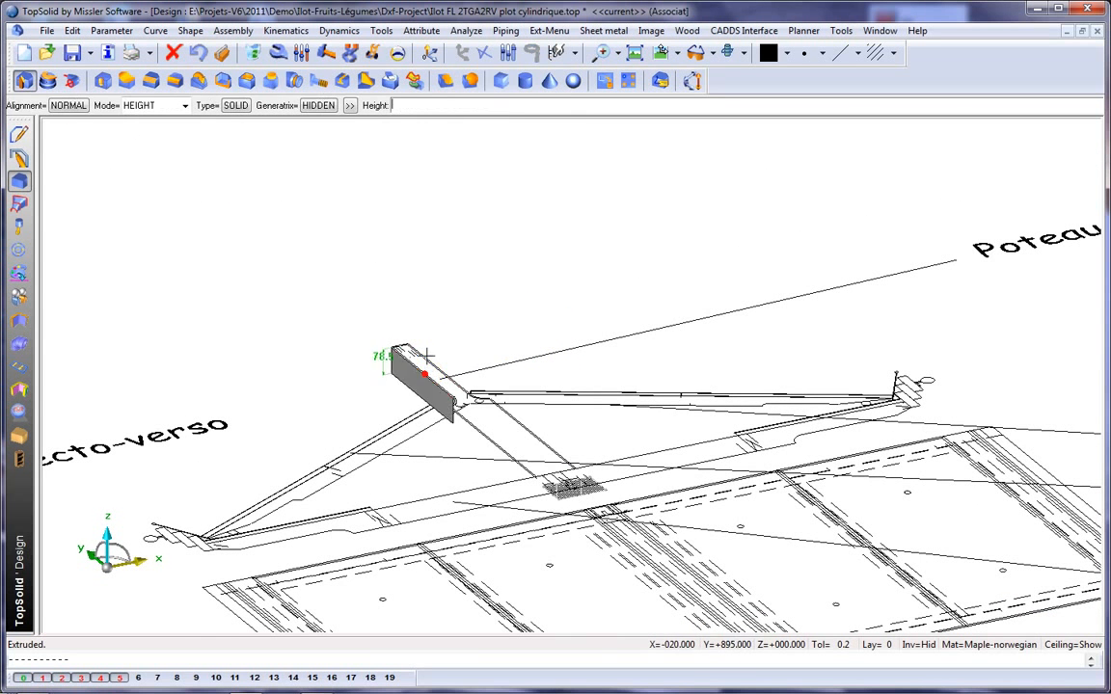
left_click(444, 286)
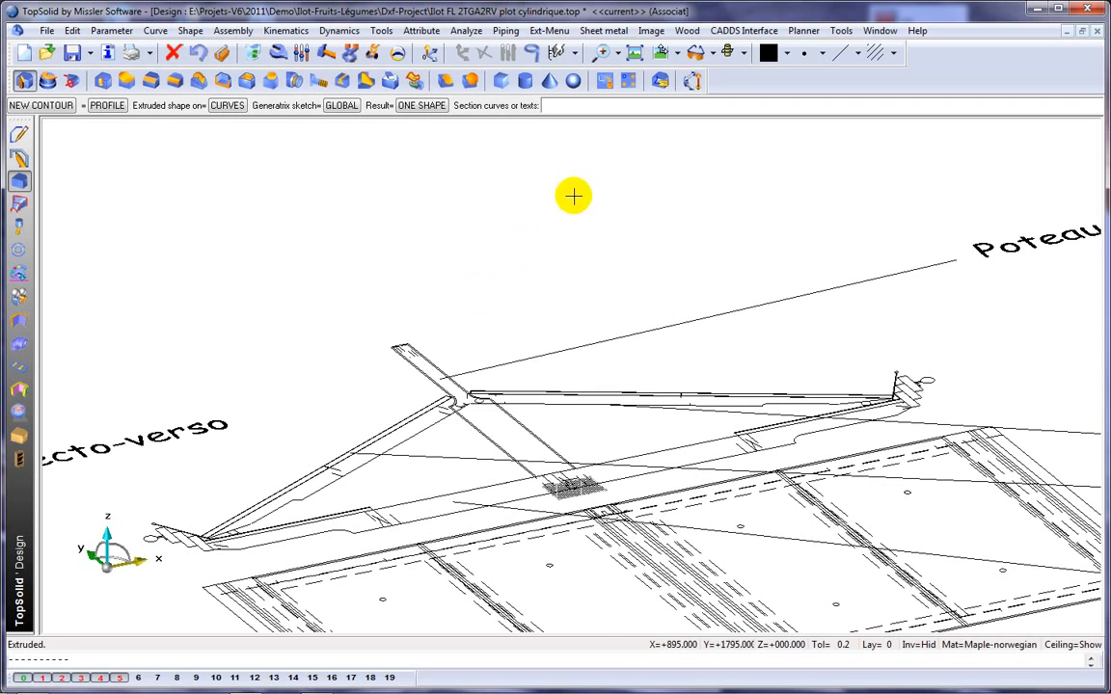
Step: Sew the drawing's curves non-associatively, deleting the originals, adjusting geometry at gaps, marking the ends and using a 0.1 tolerance
left_click(661, 52)
middle_click_drag(582, 364, 526, 278)
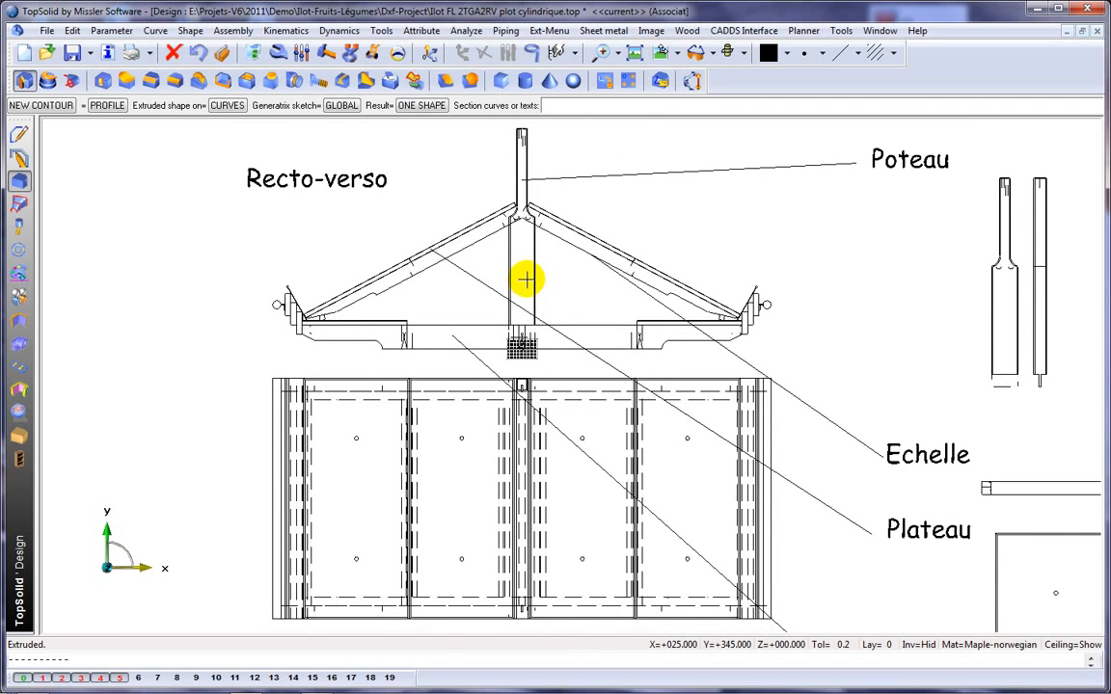
left_click(155, 31)
mouse_move(227, 394)
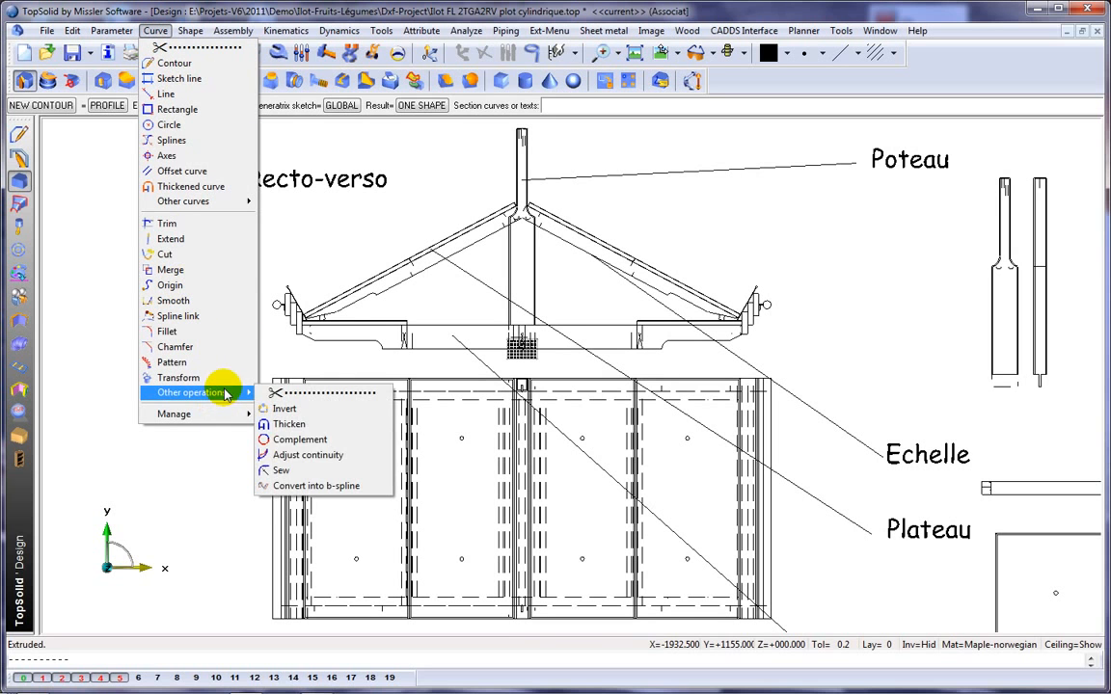
left_click(289, 470)
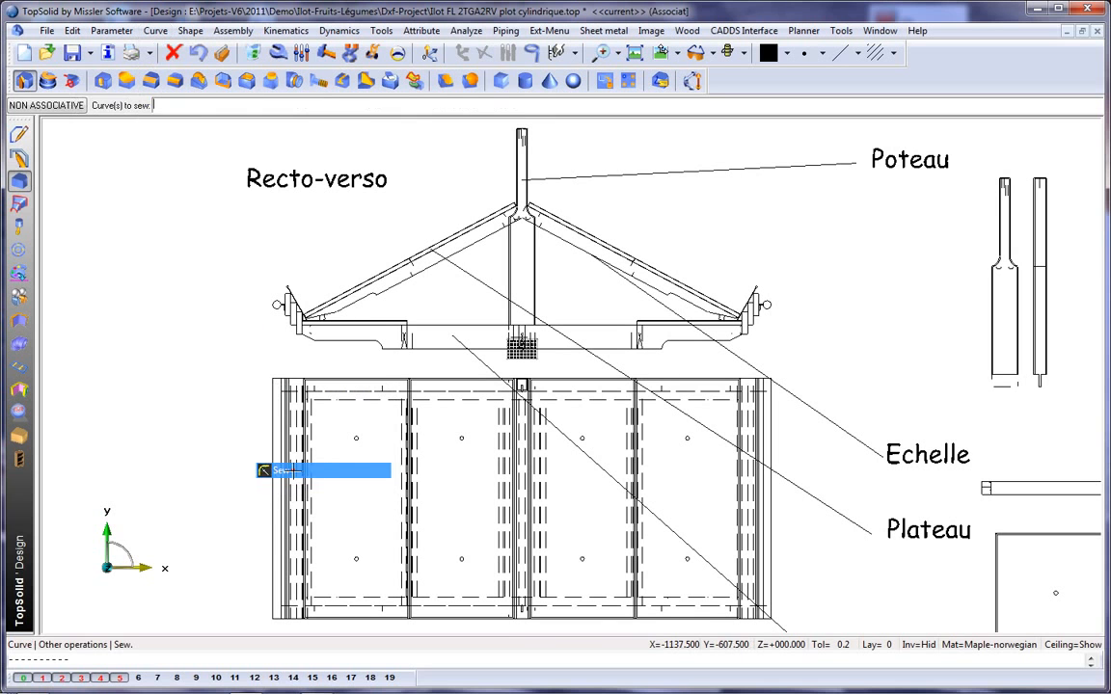
left_click(65, 105)
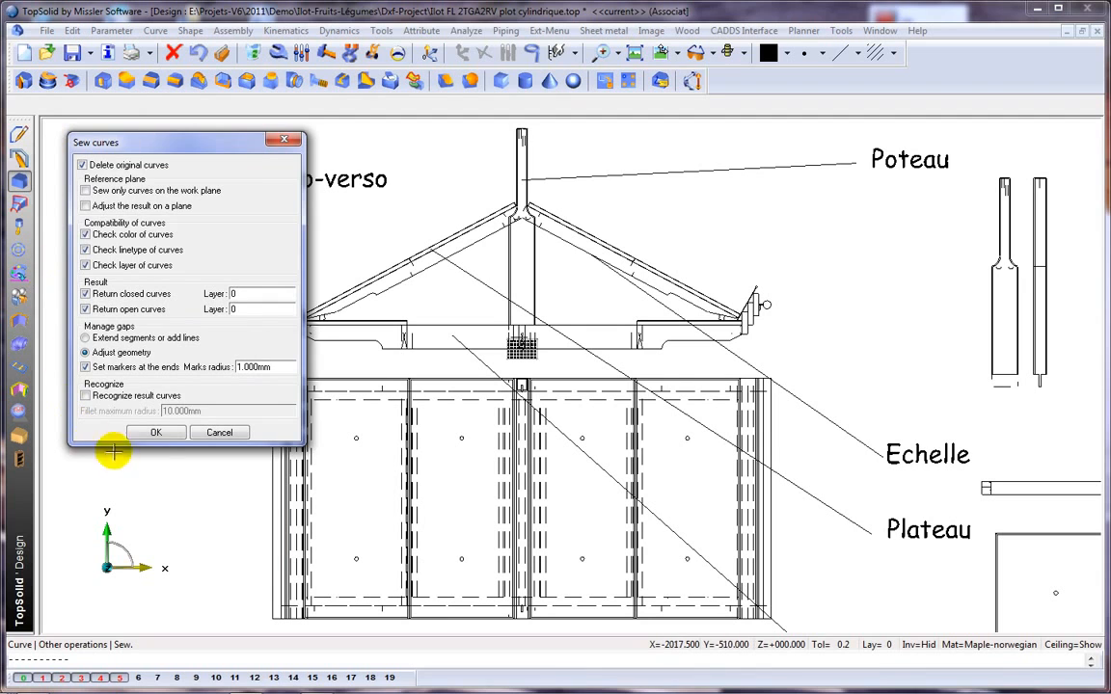
left_click(155, 432)
left_click(21, 106)
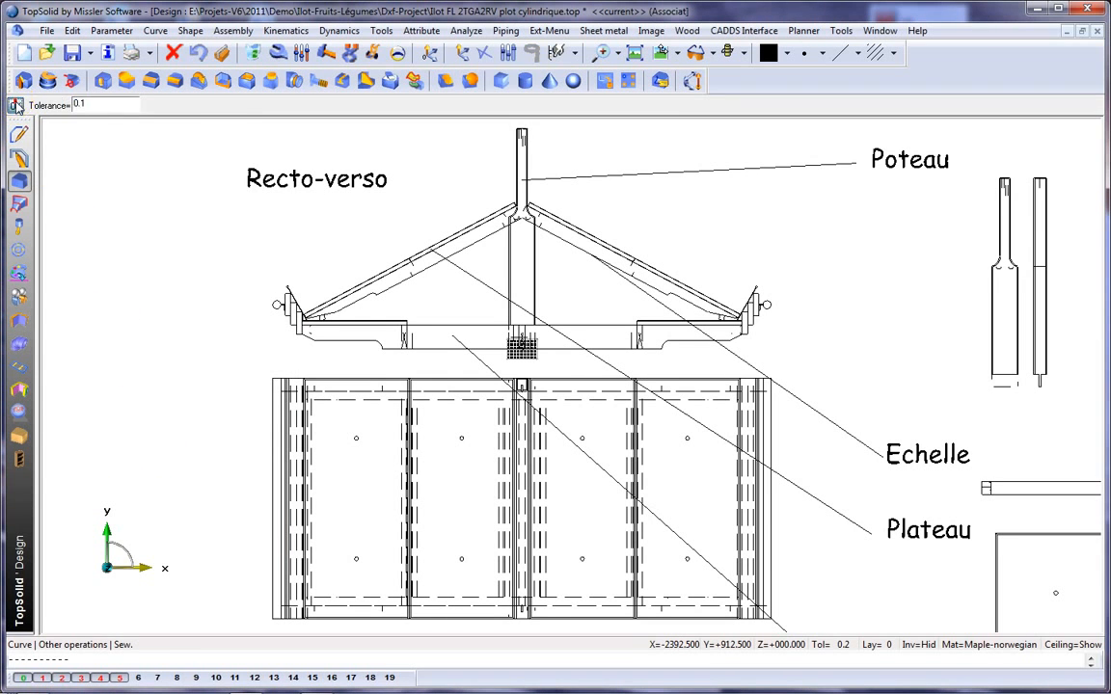
left_click(15, 105)
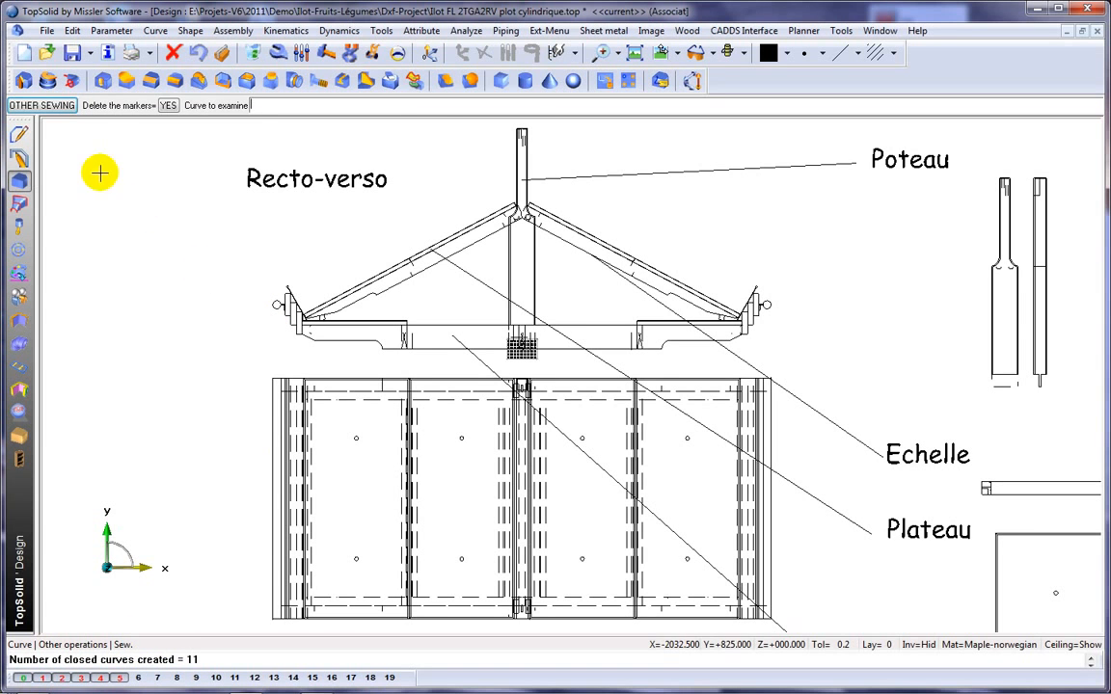
Step: Preview an extrusion of the sewn post outline and leave the command without creating a solid
left_click(24, 80)
scroll(522, 282, "up", 3)
scroll(522, 282, "up", 2)
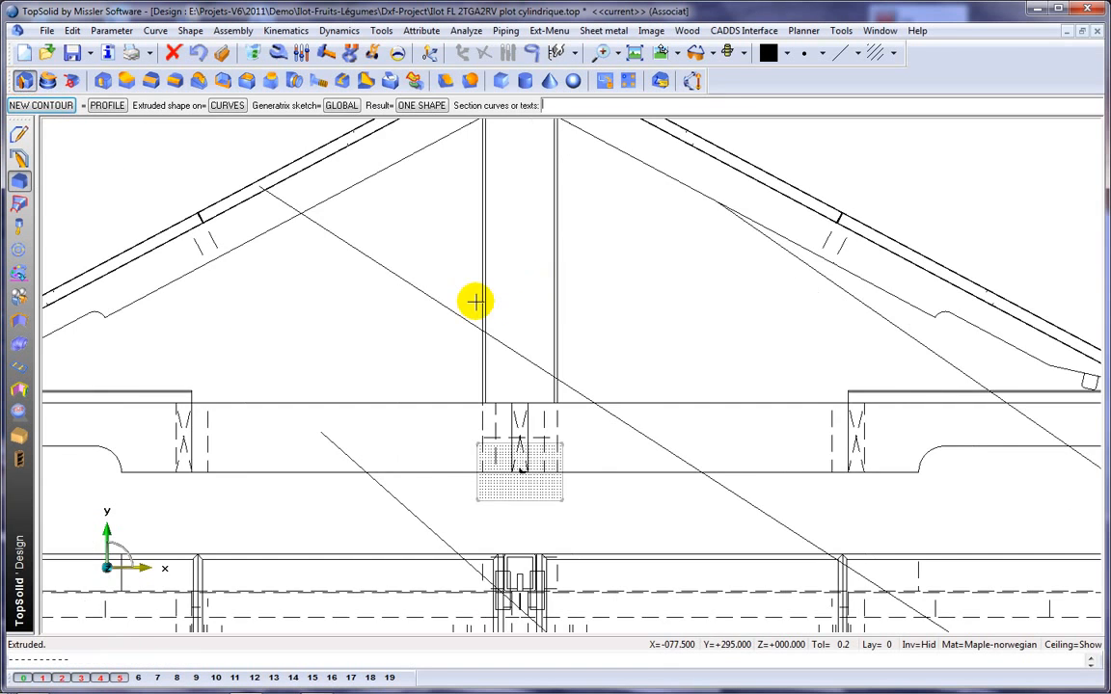
left_click(480, 302)
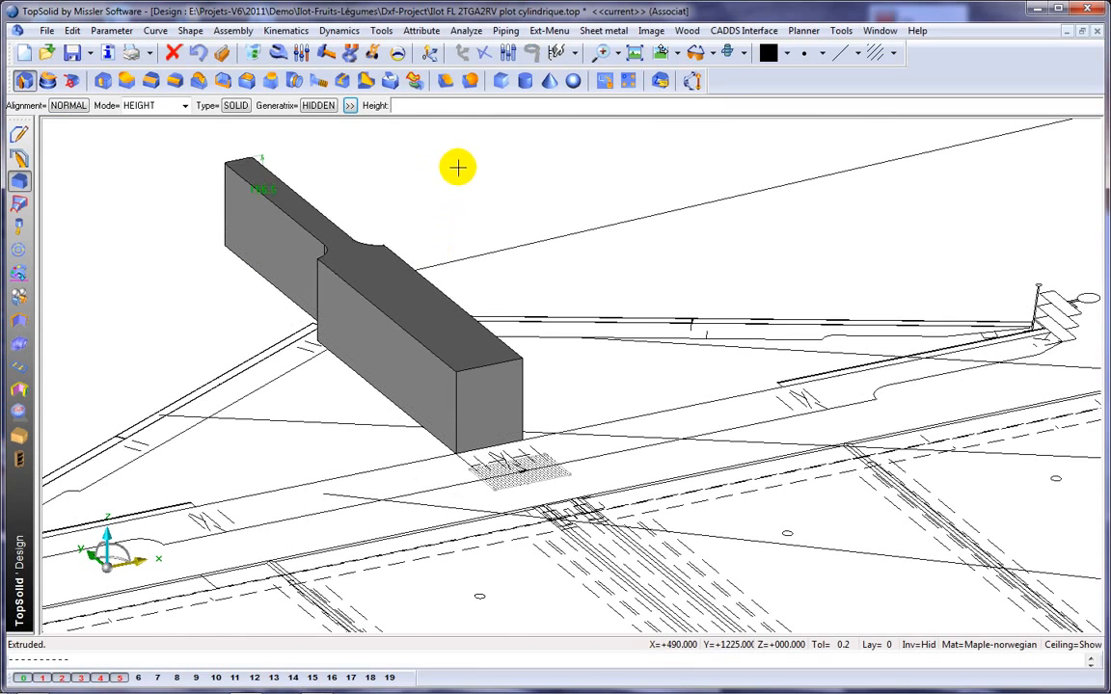
left_click(461, 179)
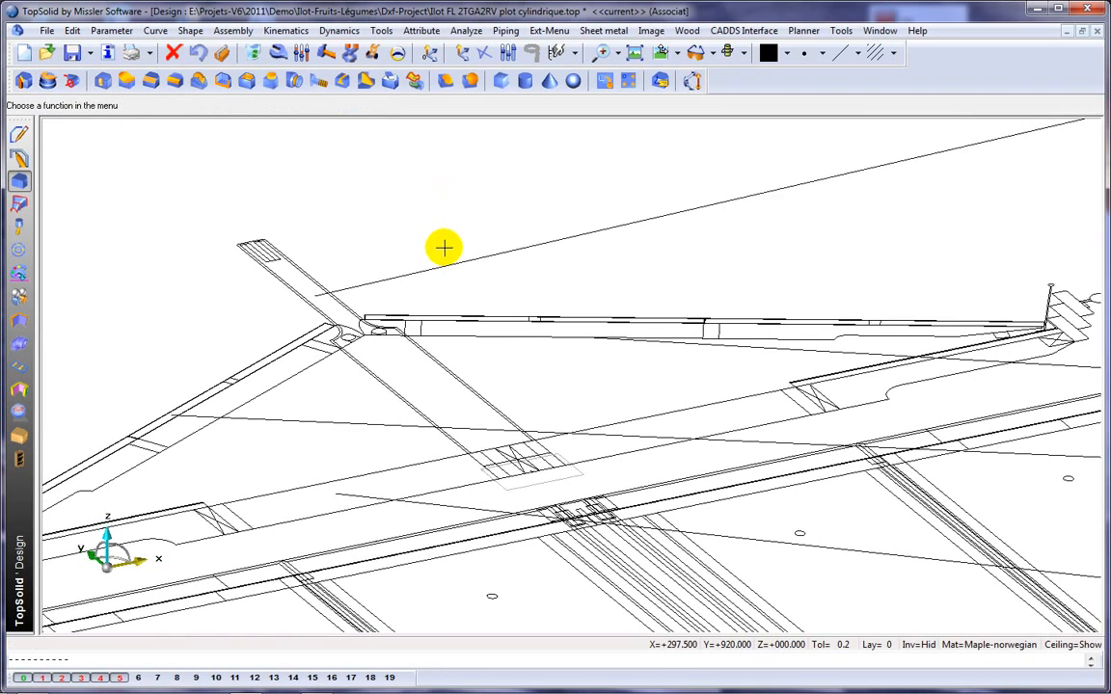
Step: Dimension the outer side edge of the Recto-verso plan view, placing the dimension outside the view
left_click(664, 53)
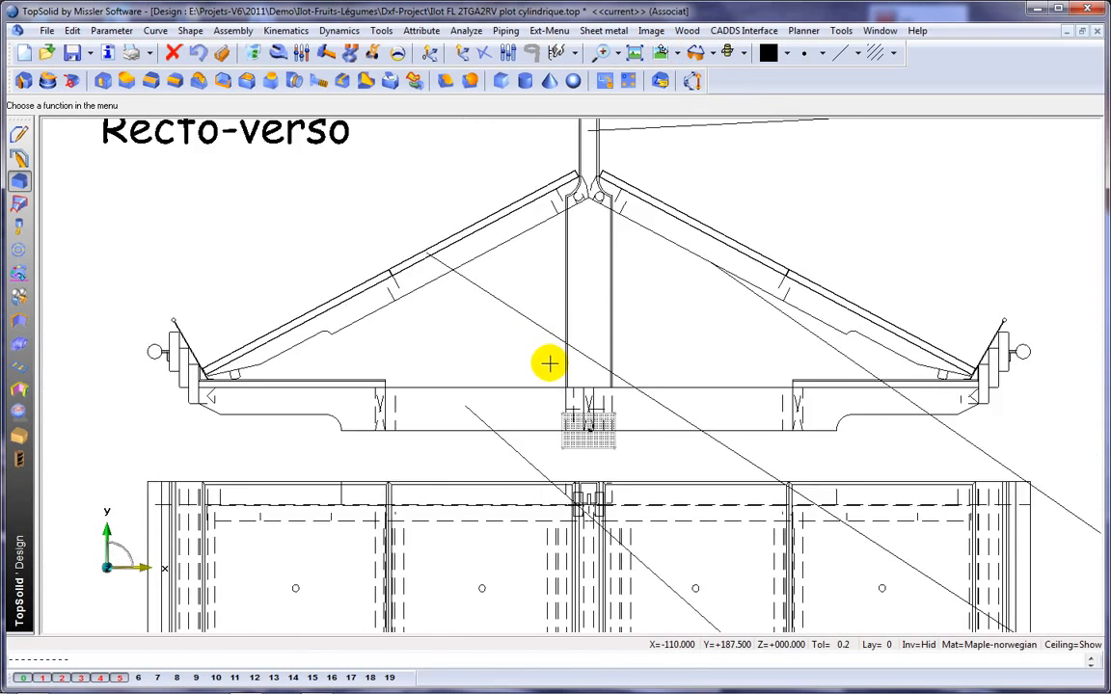
left_click(17, 135)
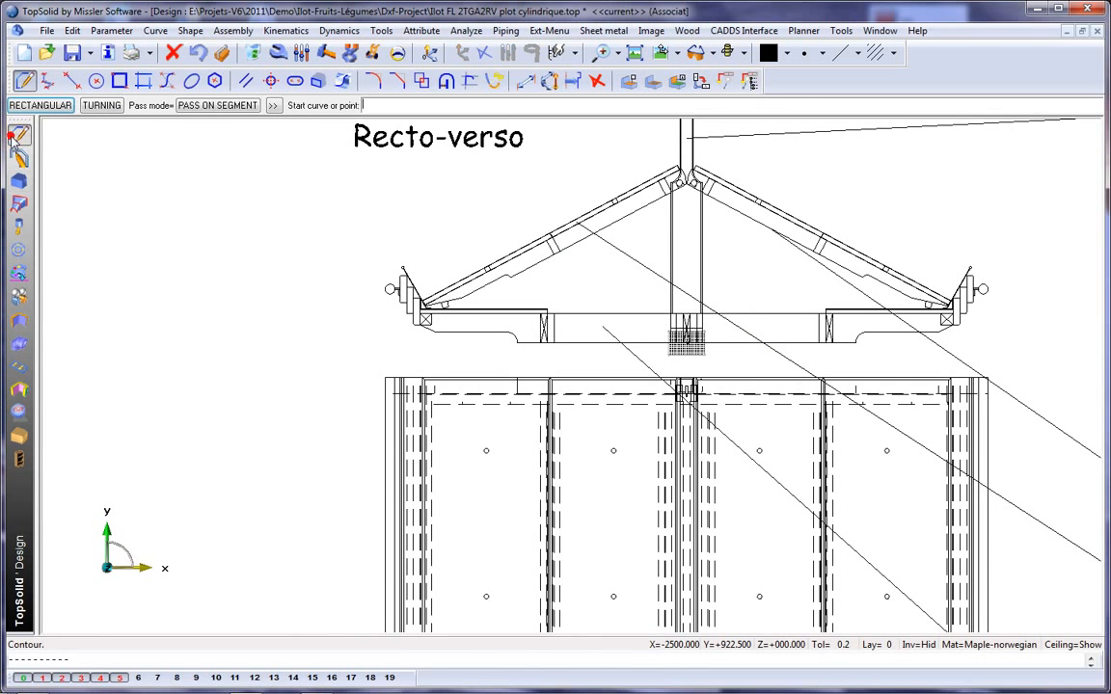
left_click(521, 83)
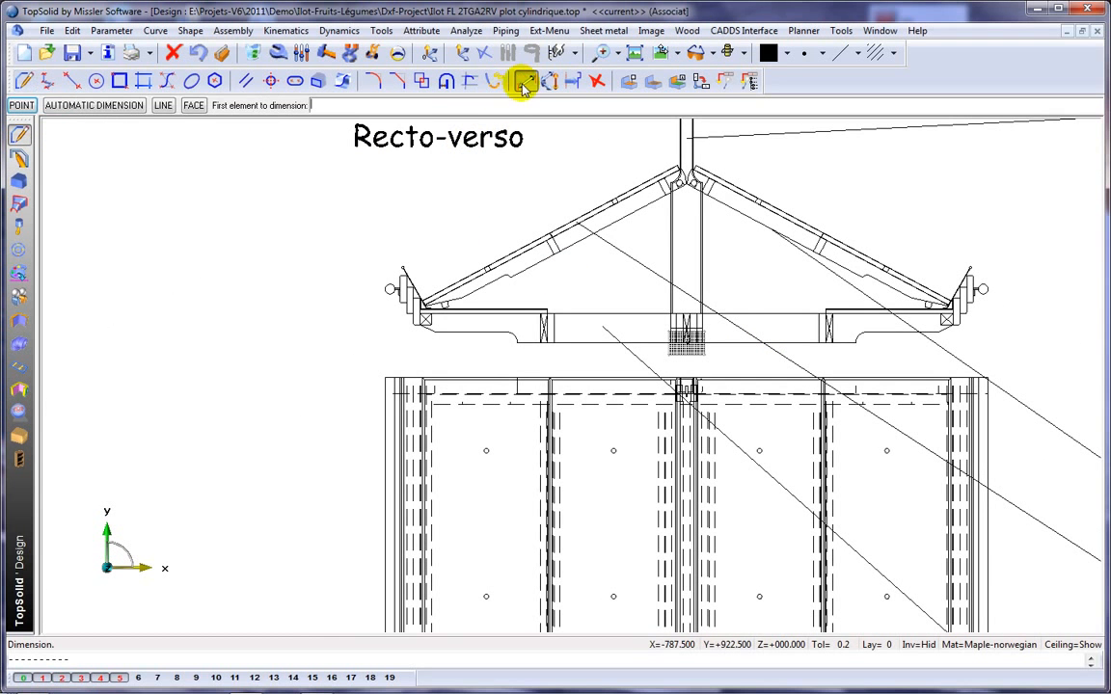
left_click(385, 483)
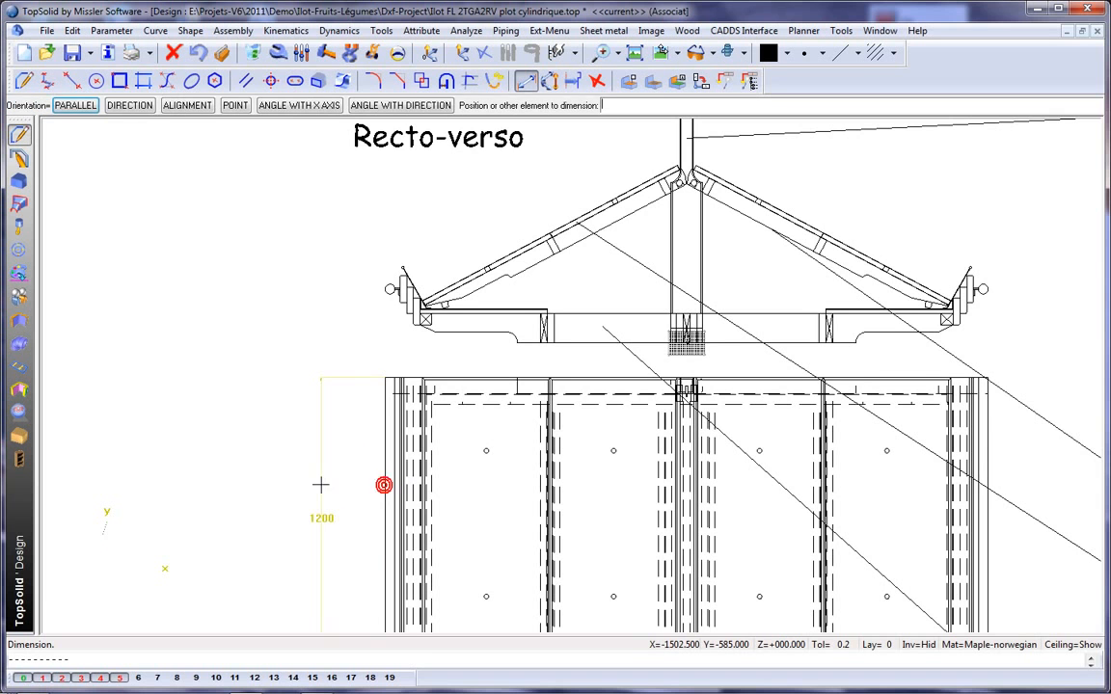
left_click(320, 484)
scroll(451, 397, "up", 3)
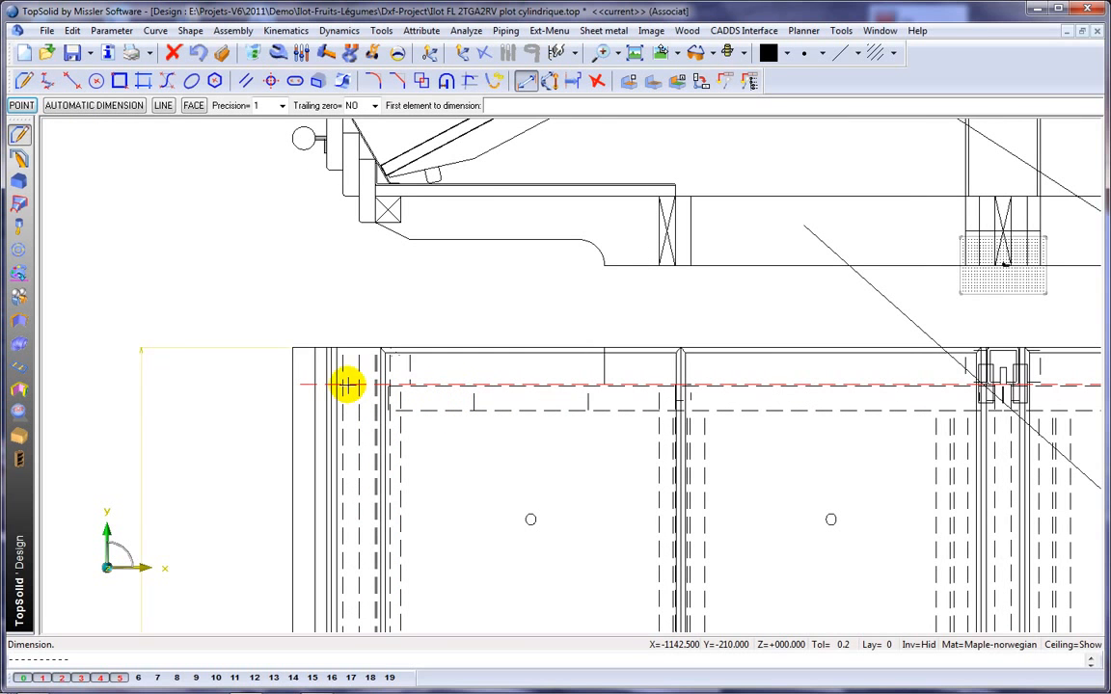
Step: Dimension the gap between the plan view's upper edge and the long dashed line below it, placing the dimension outside the view
left_click(352, 348)
left_click(349, 383)
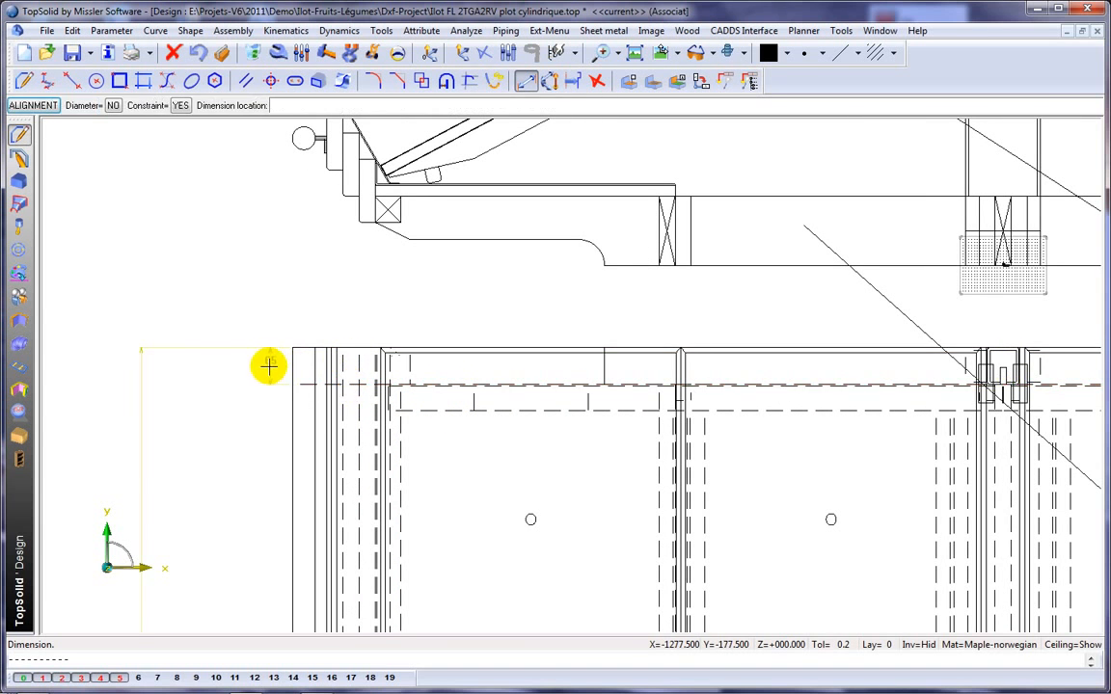
left_click(265, 330)
Step: Create a length parameter named L with value 1200 mm and place its text above the post in the elevation
scroll(328, 275, "down", 3)
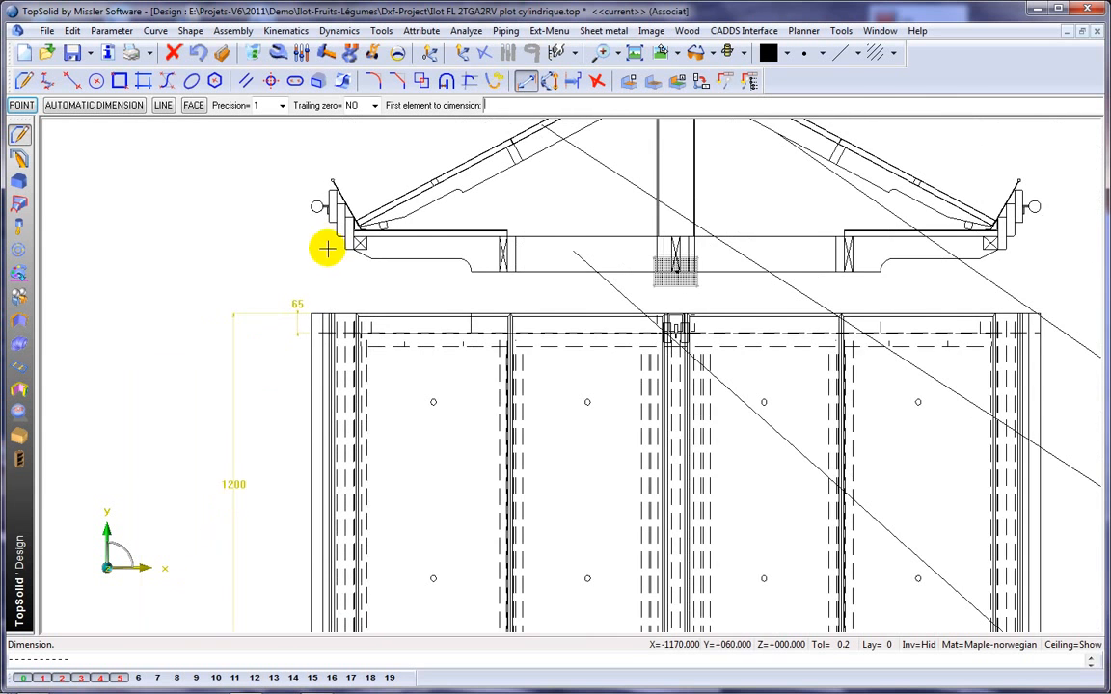
scroll(306, 306, "down", 2)
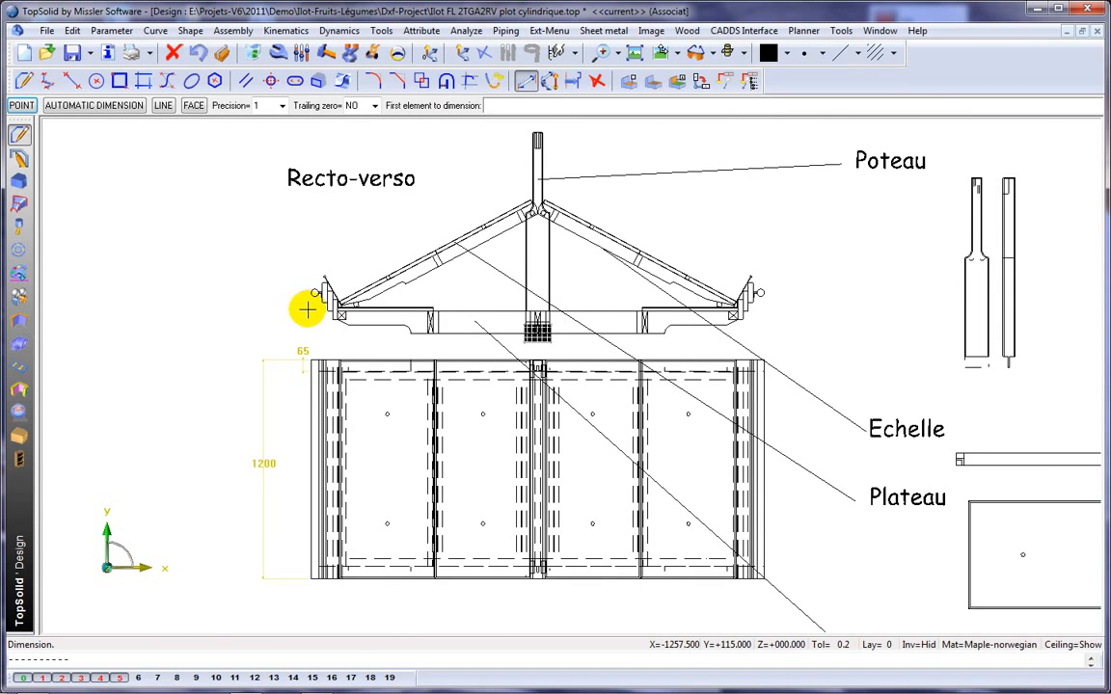
middle_click_drag(307, 306, 308, 347)
left_click(126, 33)
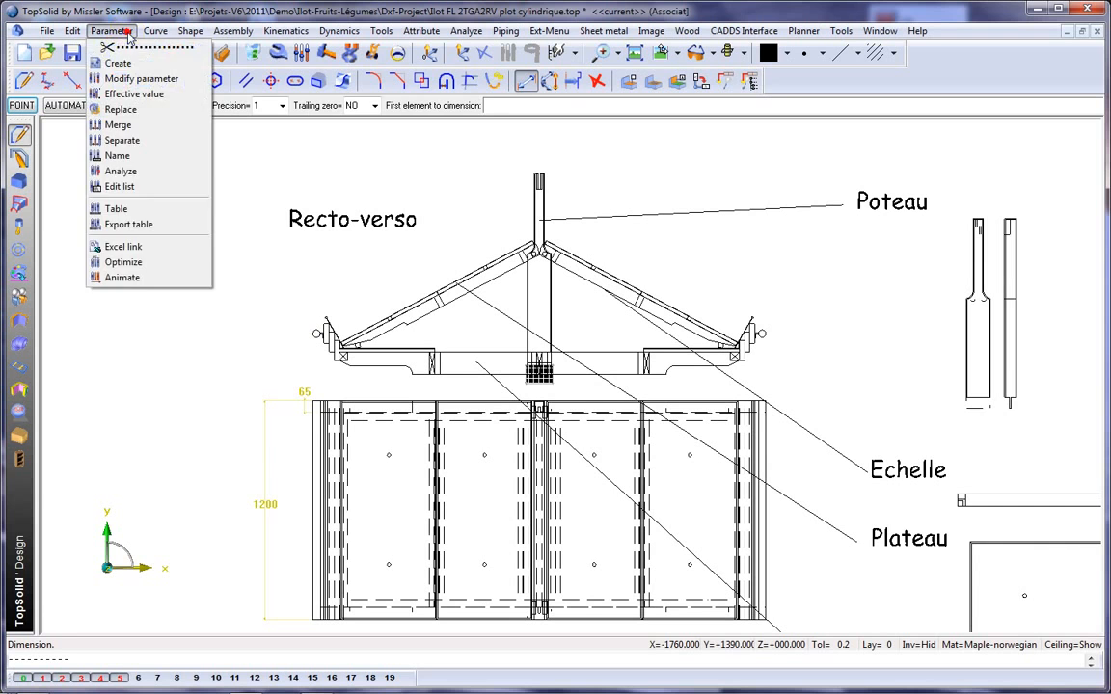
left_click(120, 64)
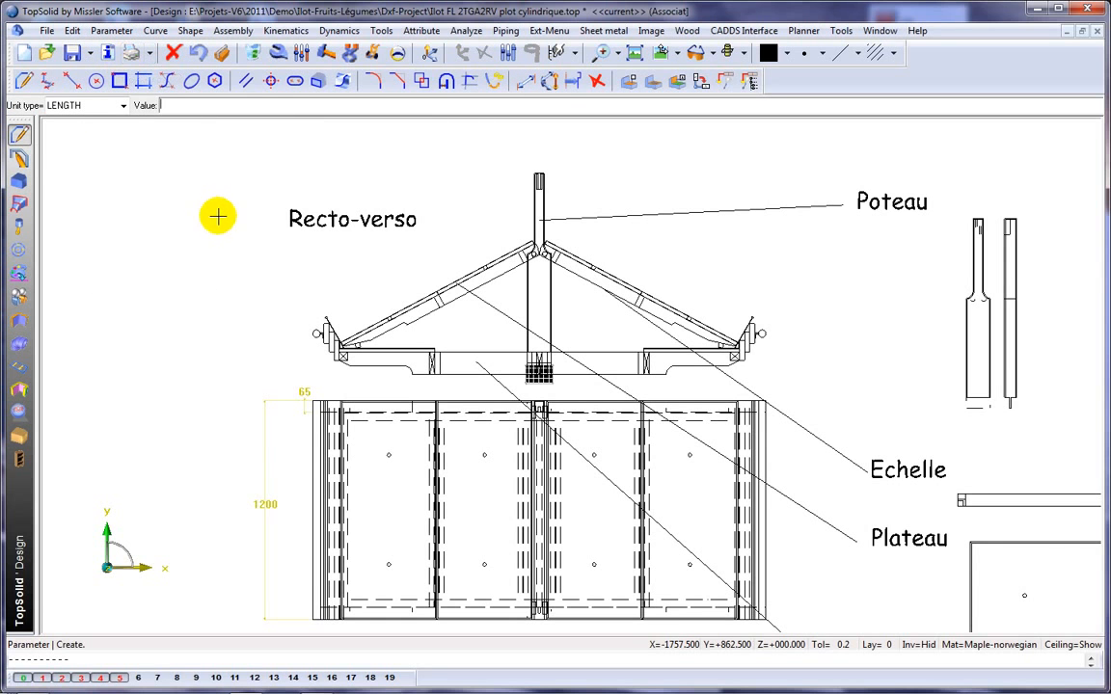
key("Return")
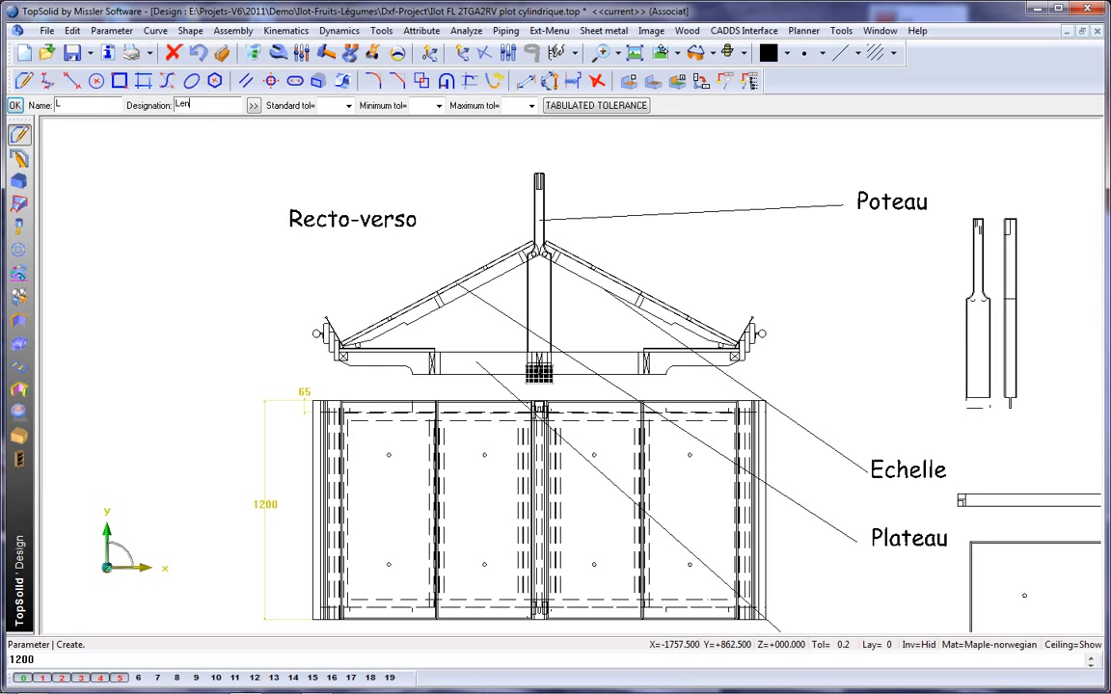
key("Return")
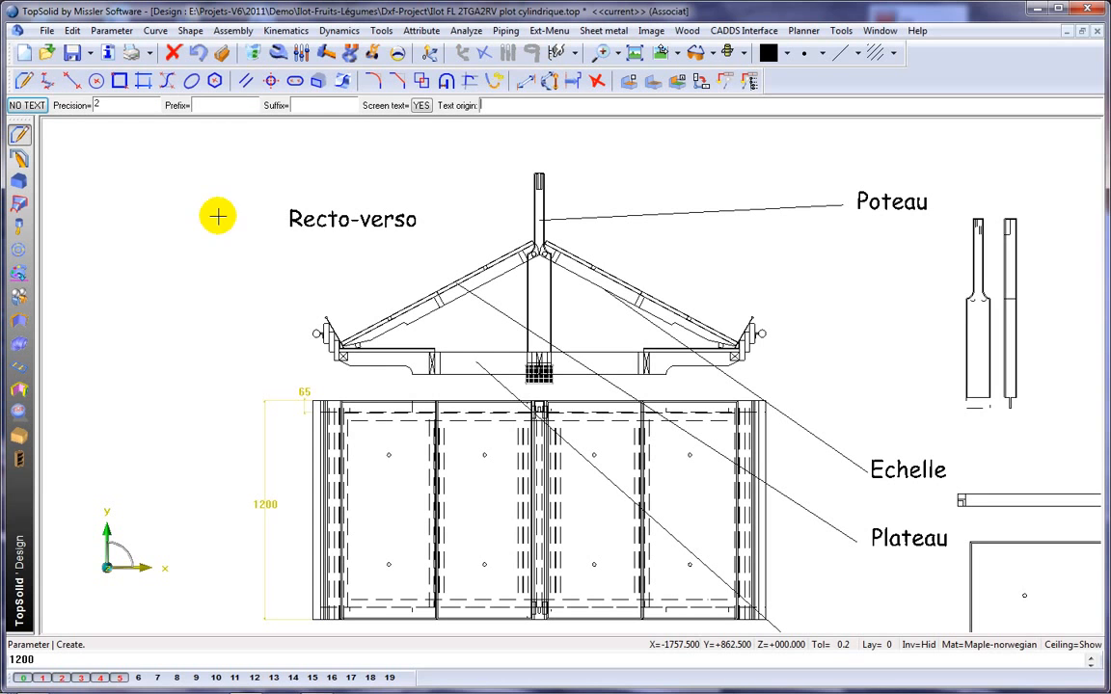
left_click(501, 154)
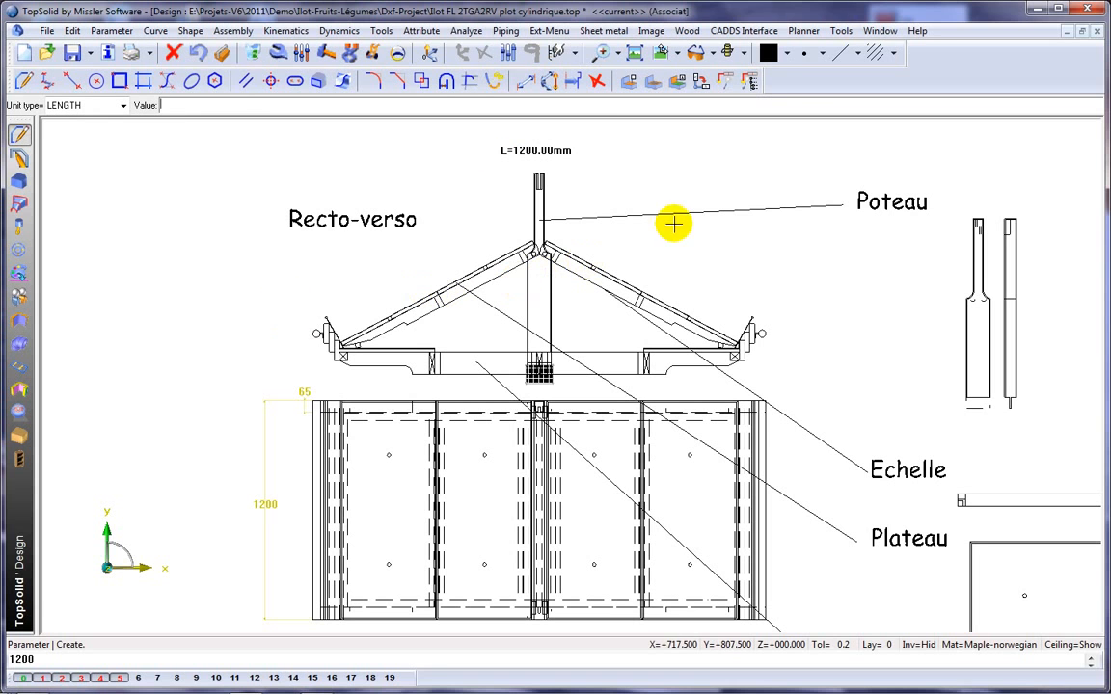
Step: Set the current colour to light yellow and extrude the outermost stepped board profile as a centred solid with height L
left_click(787, 53)
left_click(770, 111)
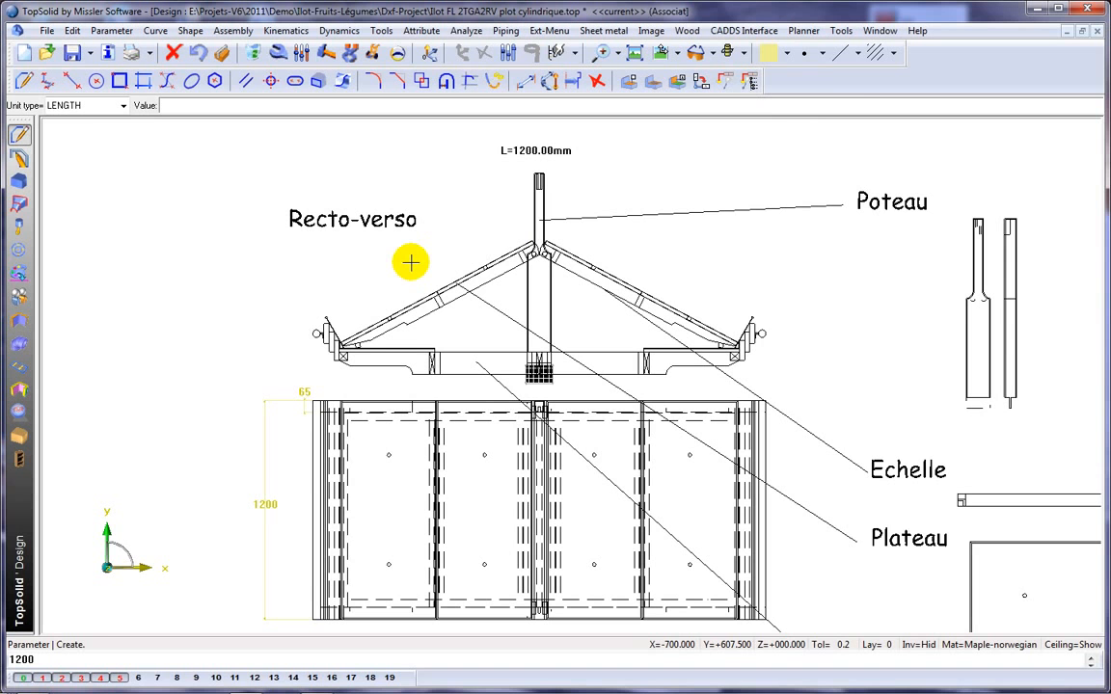
left_click(18, 177)
left_click(323, 340)
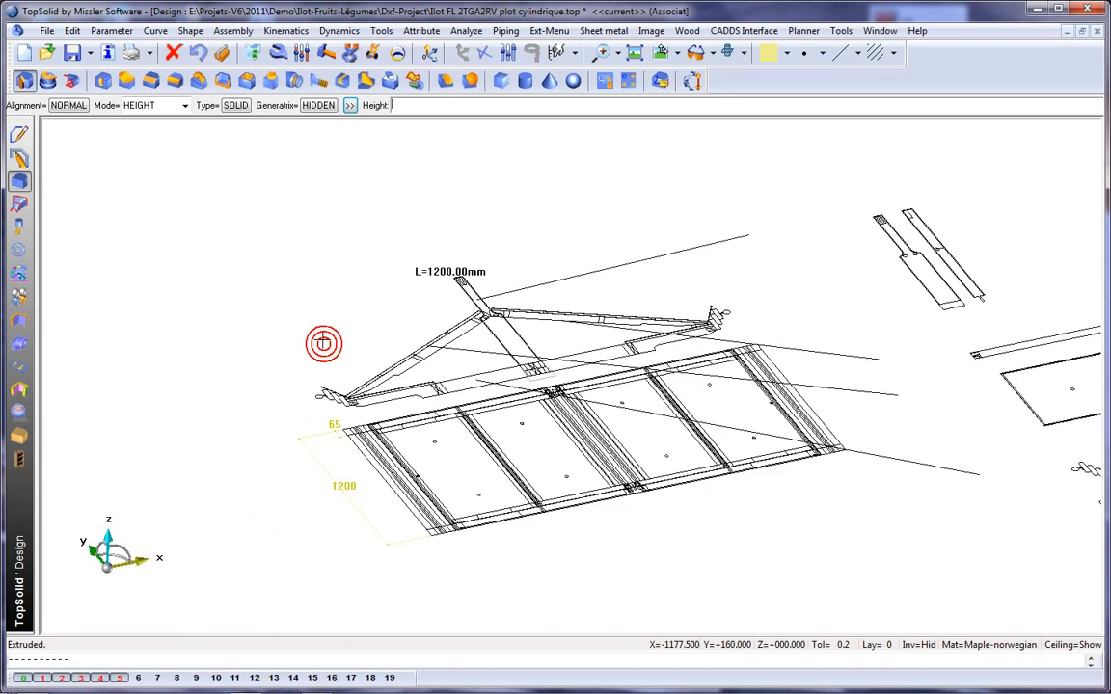
middle_click(327, 257)
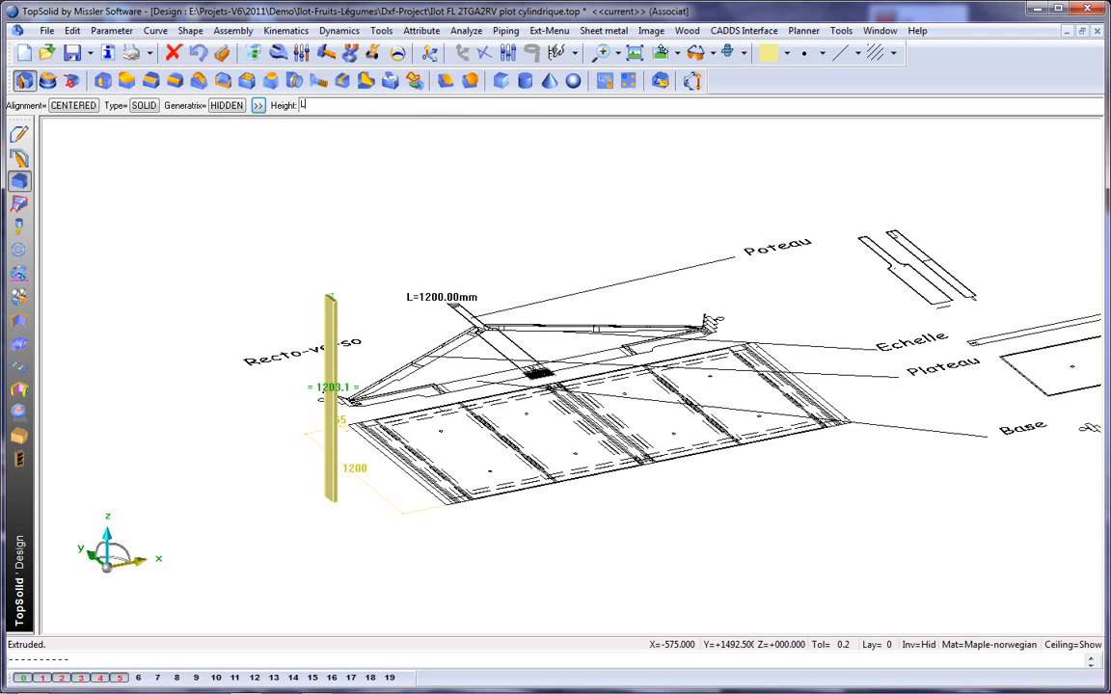
left_click(318, 292)
Step: Extrude the other two stepped board profiles beside the first one as centred solids with height L
scroll(362, 396, "up", 3)
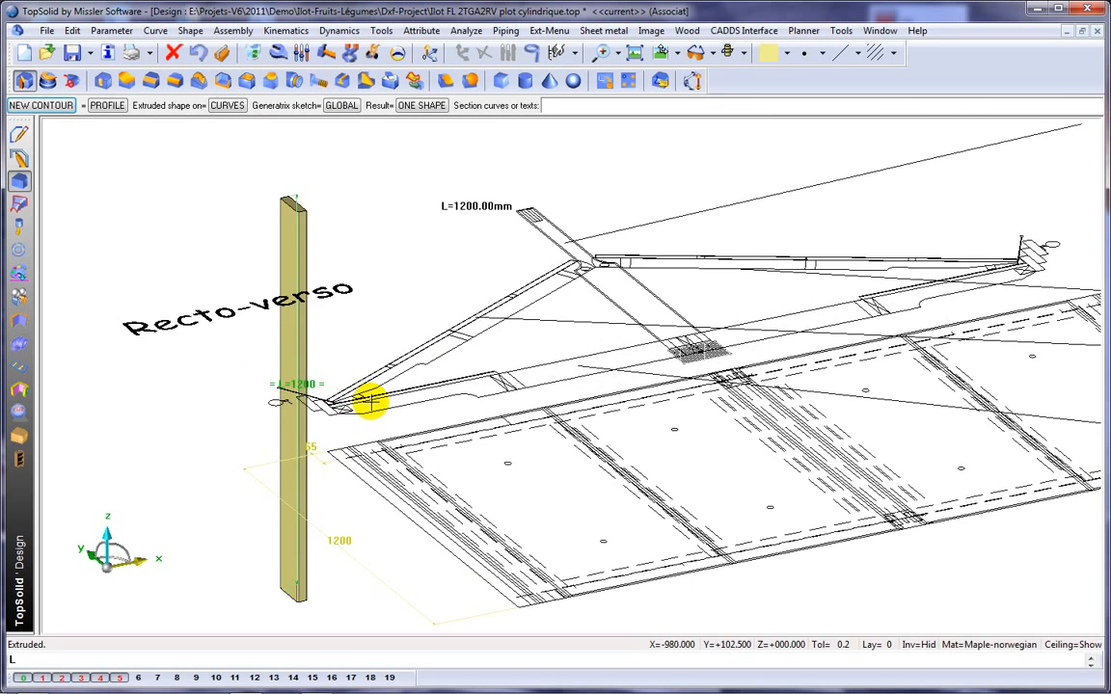
left_click(286, 415)
left_click(246, 427)
left_click(322, 422)
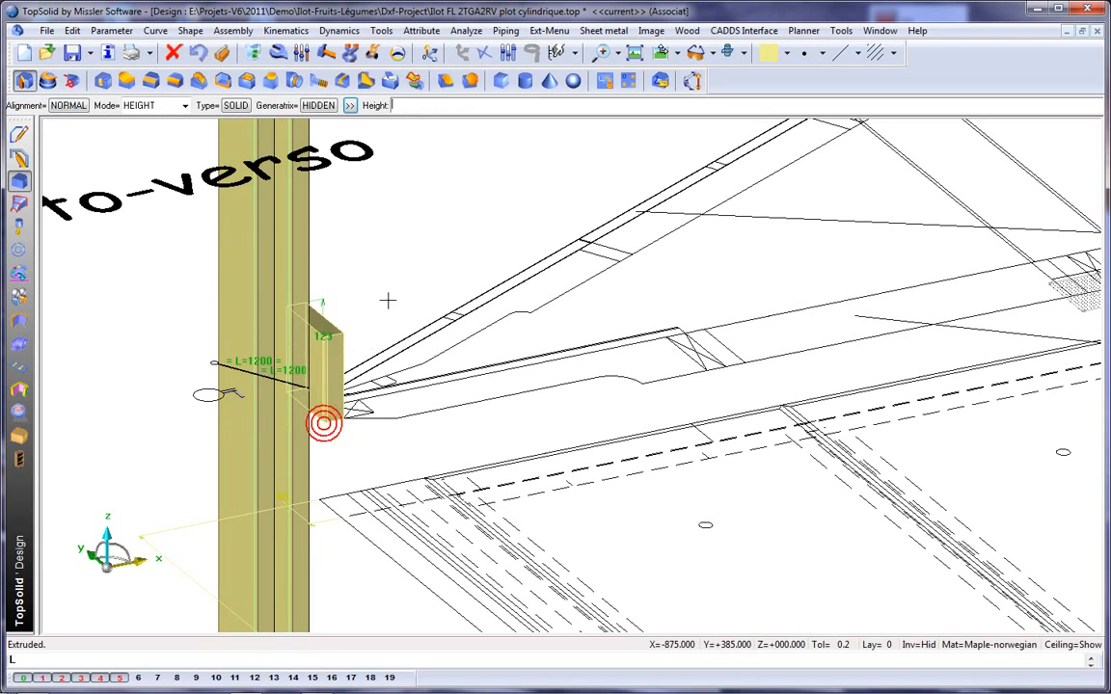
left_click(303, 253)
Step: Extrude the post outline 65 mm with normal alignment, offset L/2-65 from the starting curve
scroll(328, 250, "down", 4)
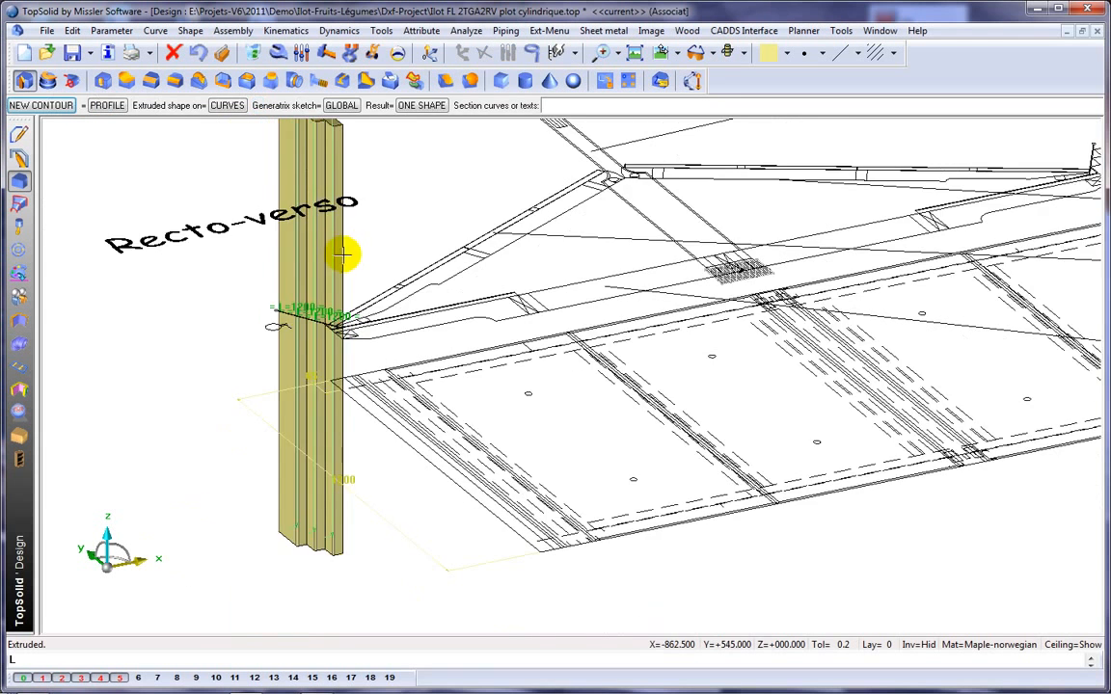
middle_click_drag(501, 227, 401, 218)
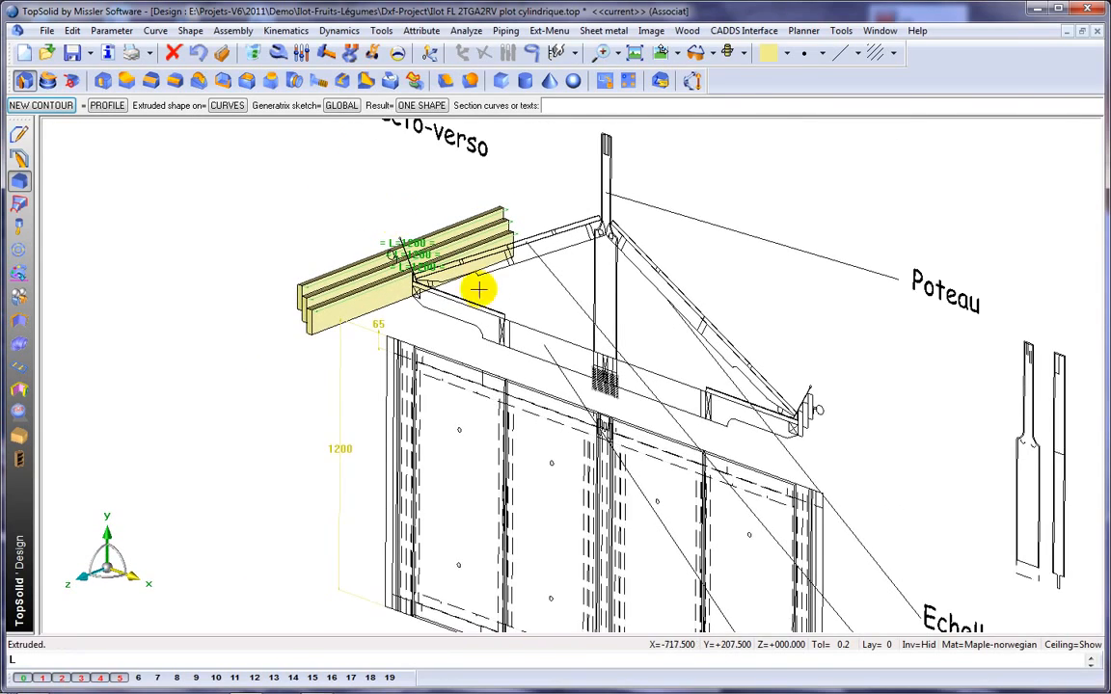
scroll(493, 302, "up", 1)
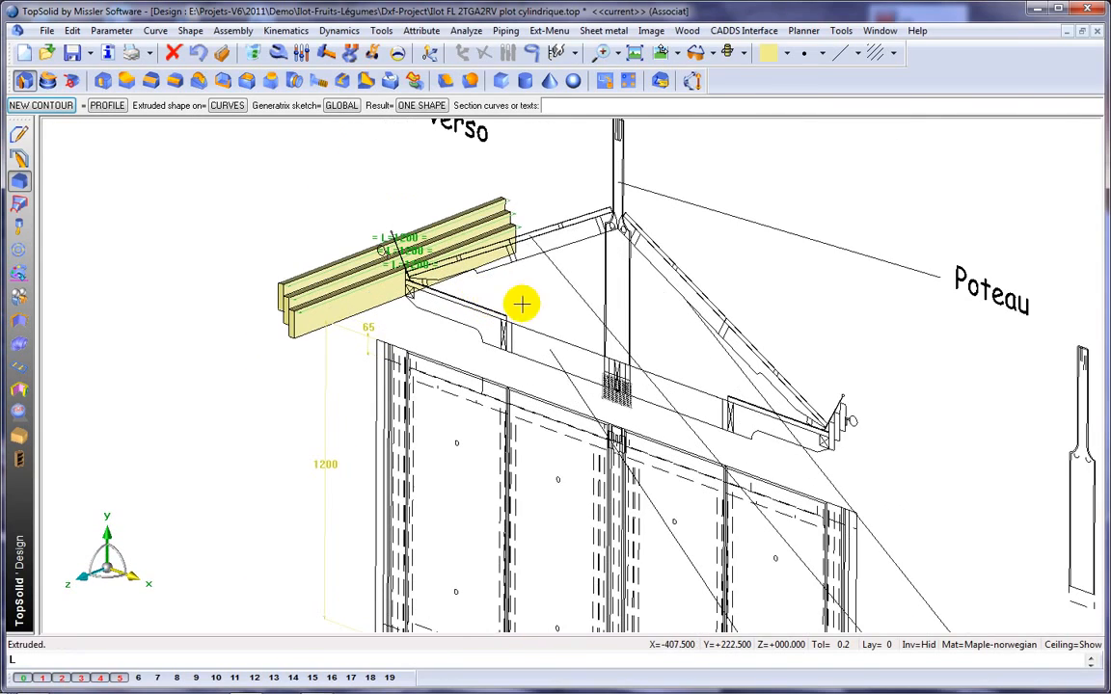
left_click(600, 288)
right_click(490, 315)
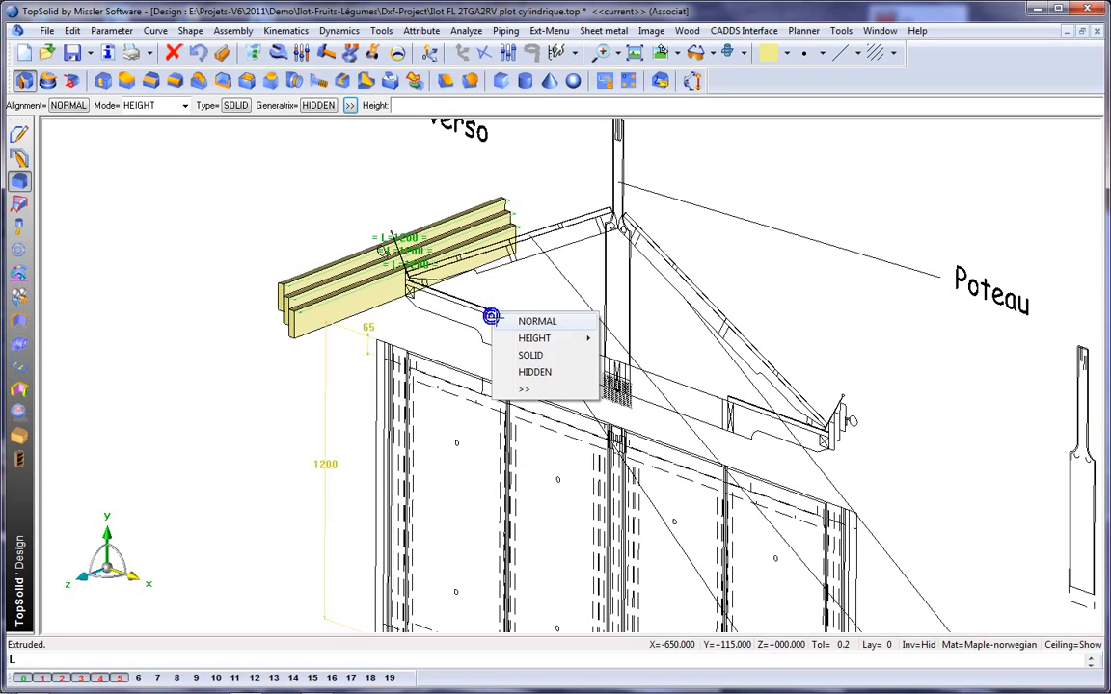
left_click(525, 389)
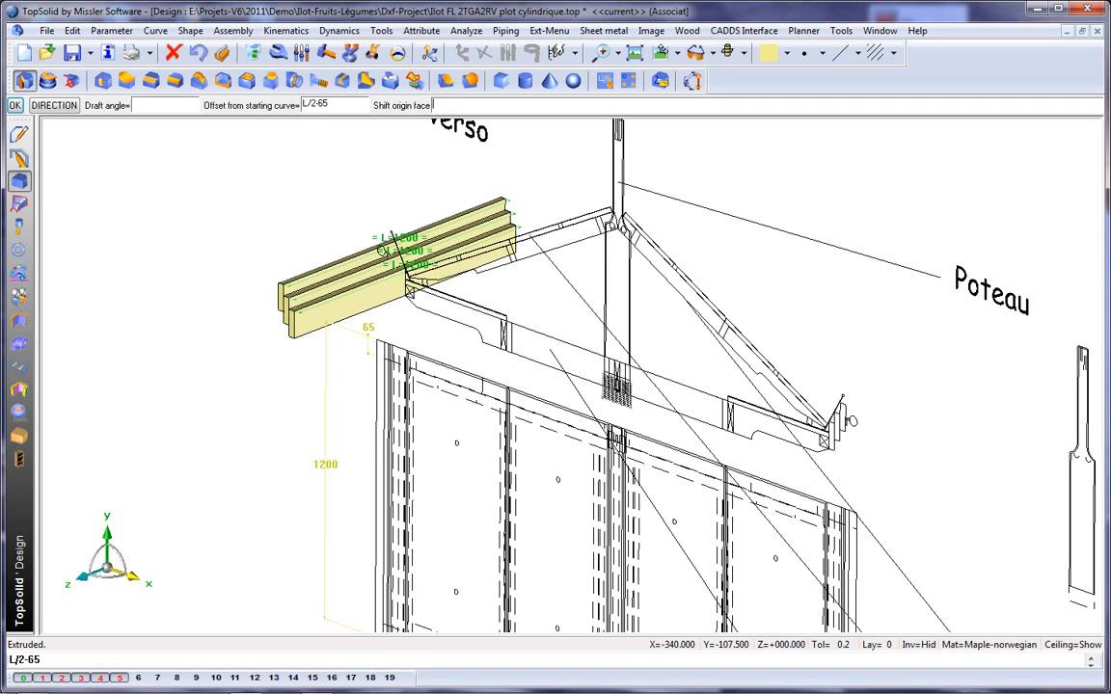
key("Return")
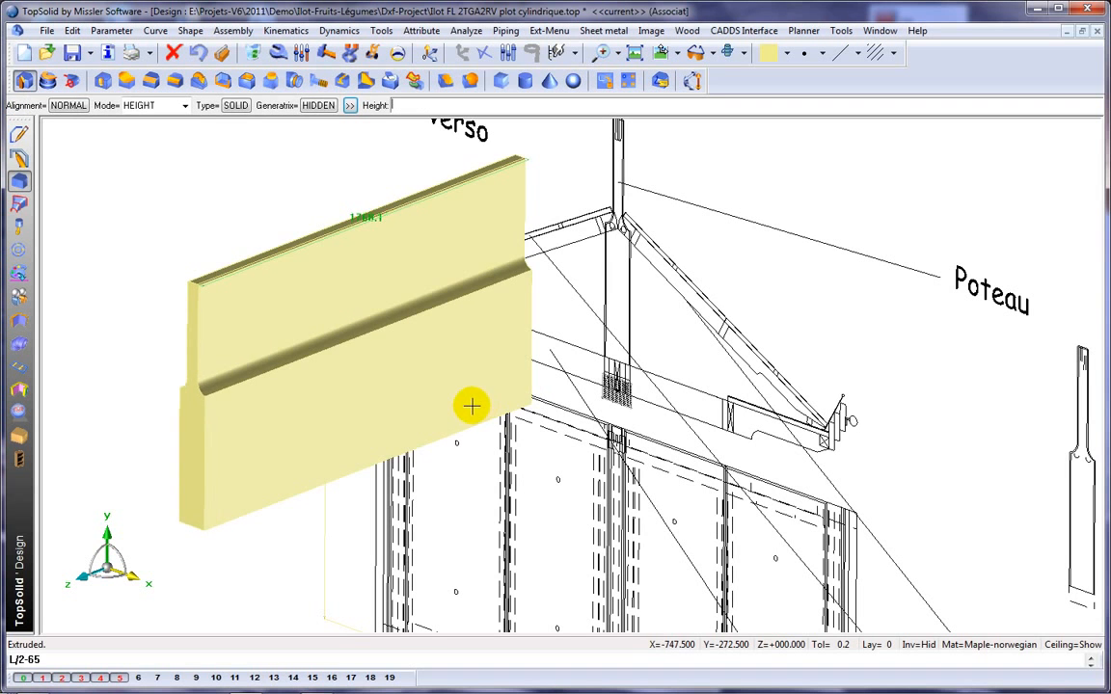
type("65")
key("Return")
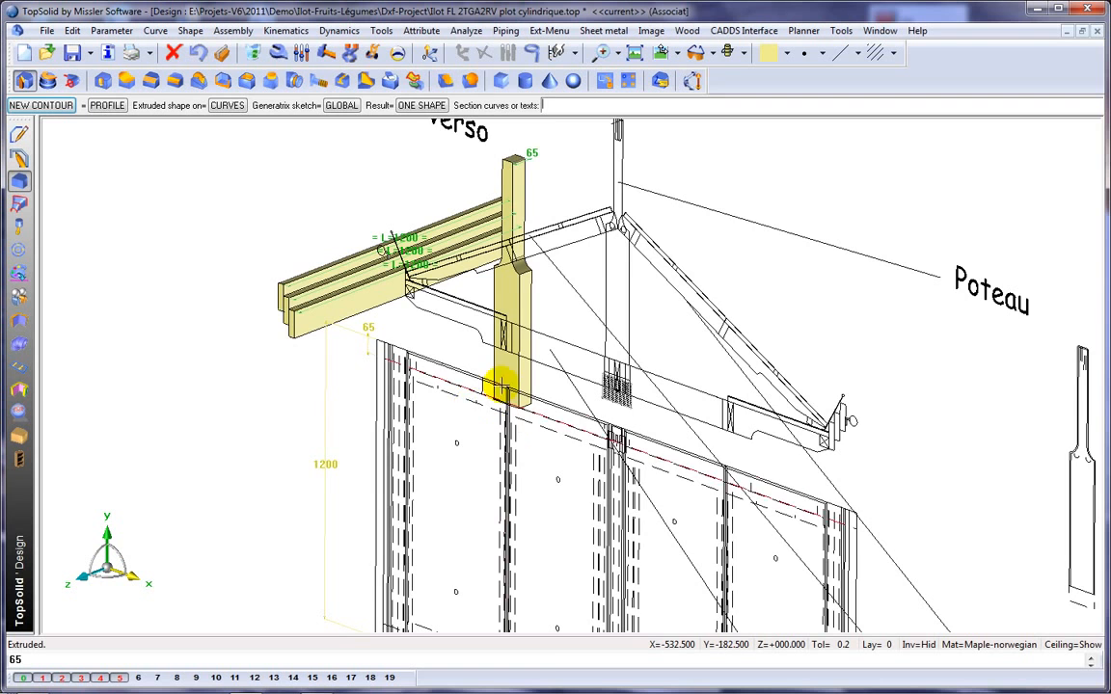
Step: Extrude the base outline 65 mm with normal alignment, offset L/2-65 from the starting curve
scroll(454, 347, "up", 2)
left_click(457, 310)
right_click(397, 375)
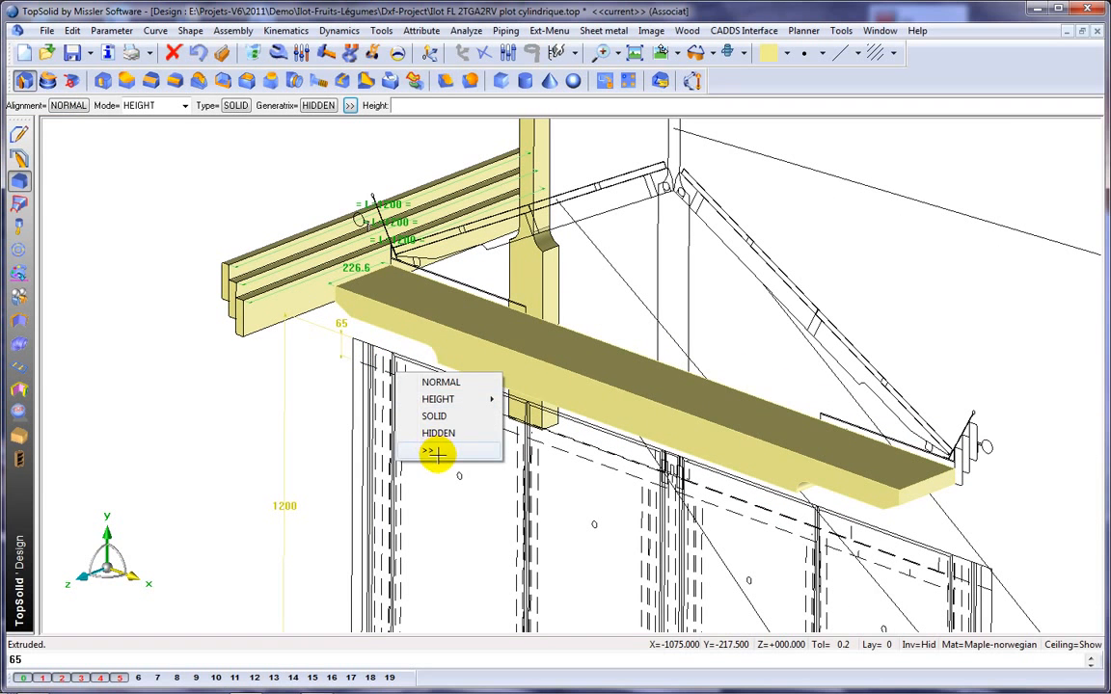
left_click(431, 451)
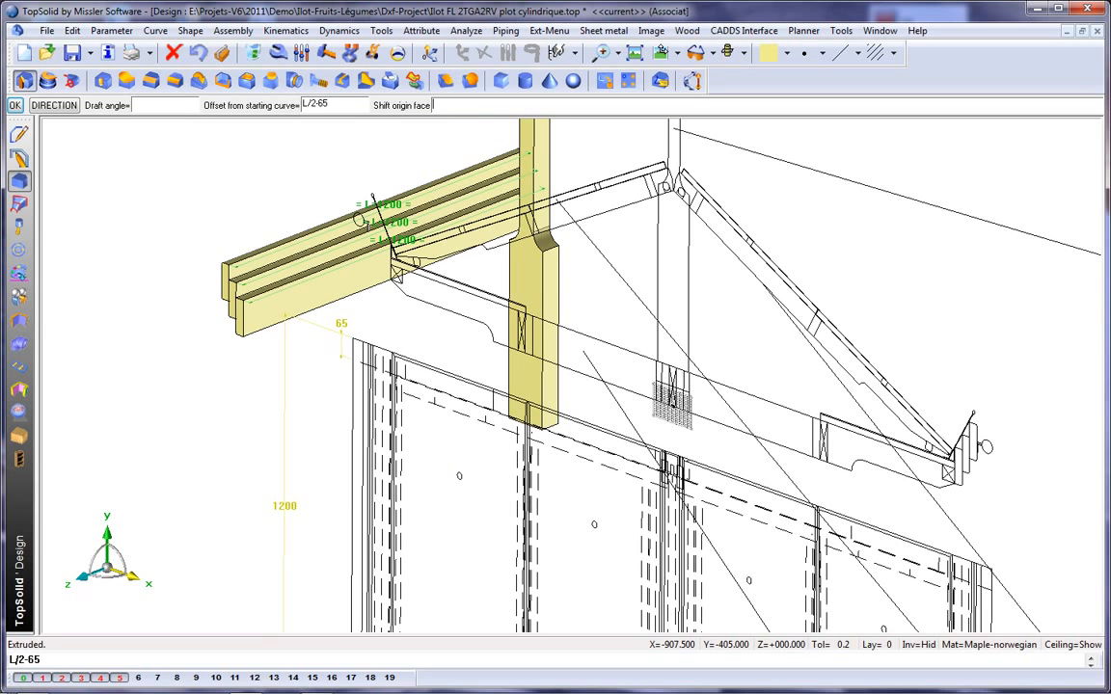
key("Return")
left_click(470, 365)
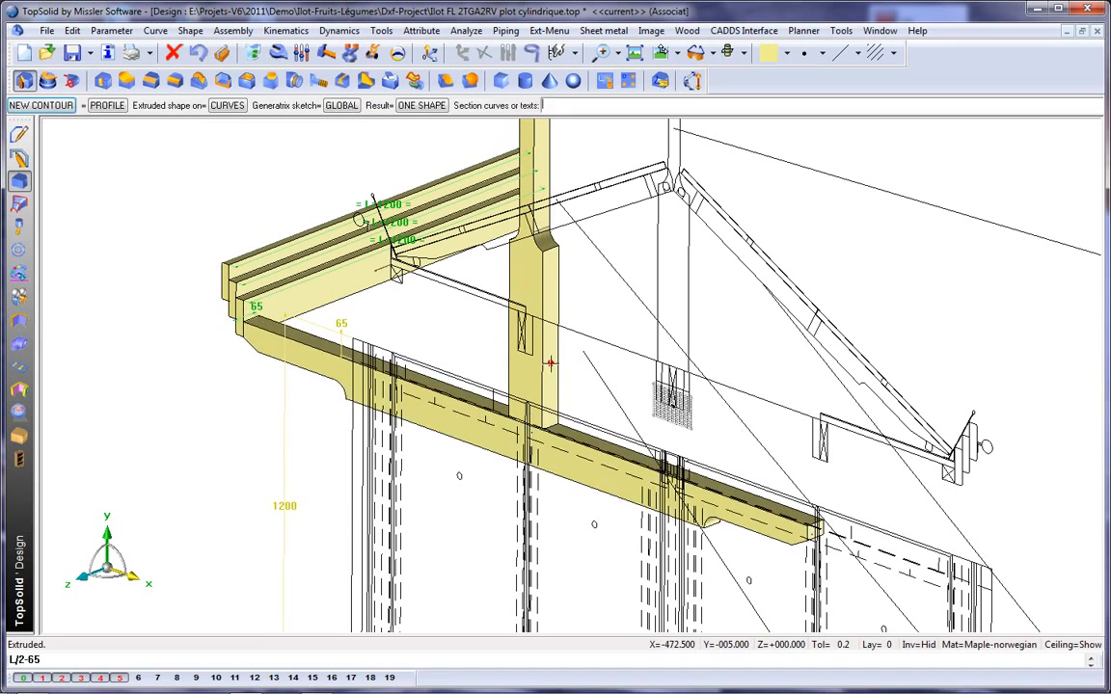
Step: Extrude the narrow rectangle at the post's upper end as a centred solid with height L-2*65
middle_click_drag(305, 307, 425, 324)
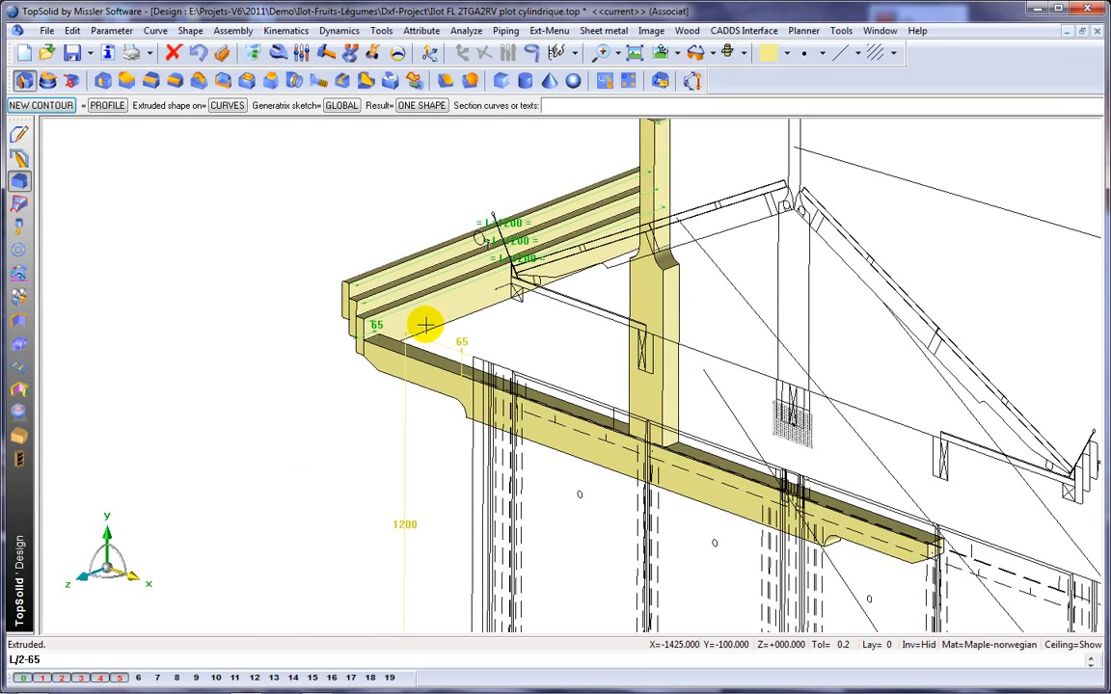
middle_click_drag(396, 256, 273, 323)
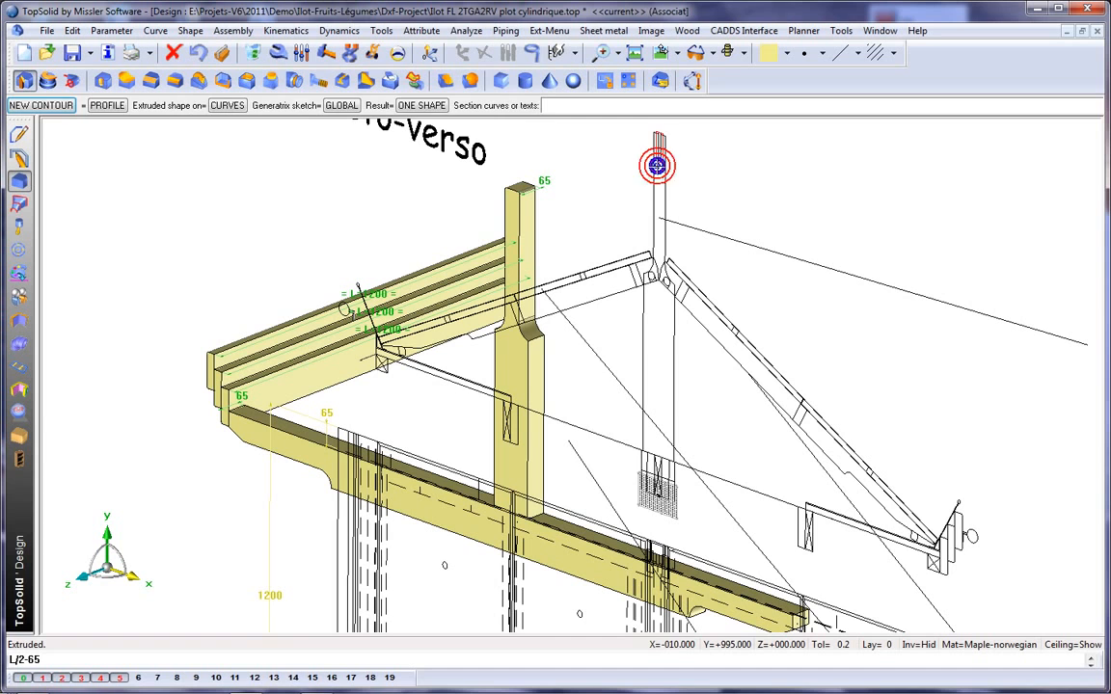
left_click(656, 166)
left_click(585, 193)
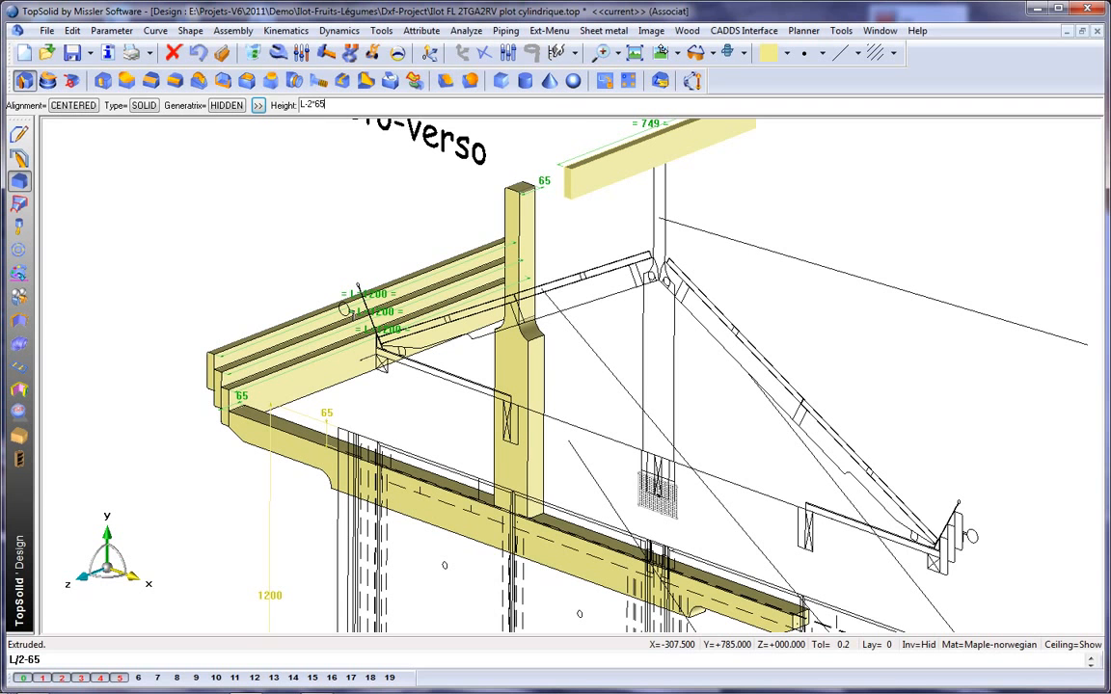
key("Return")
Step: Extrude the crossed rectangle at the foot of the post as a centred solid with height L-2*65
middle_click_drag(608, 222, 632, 219)
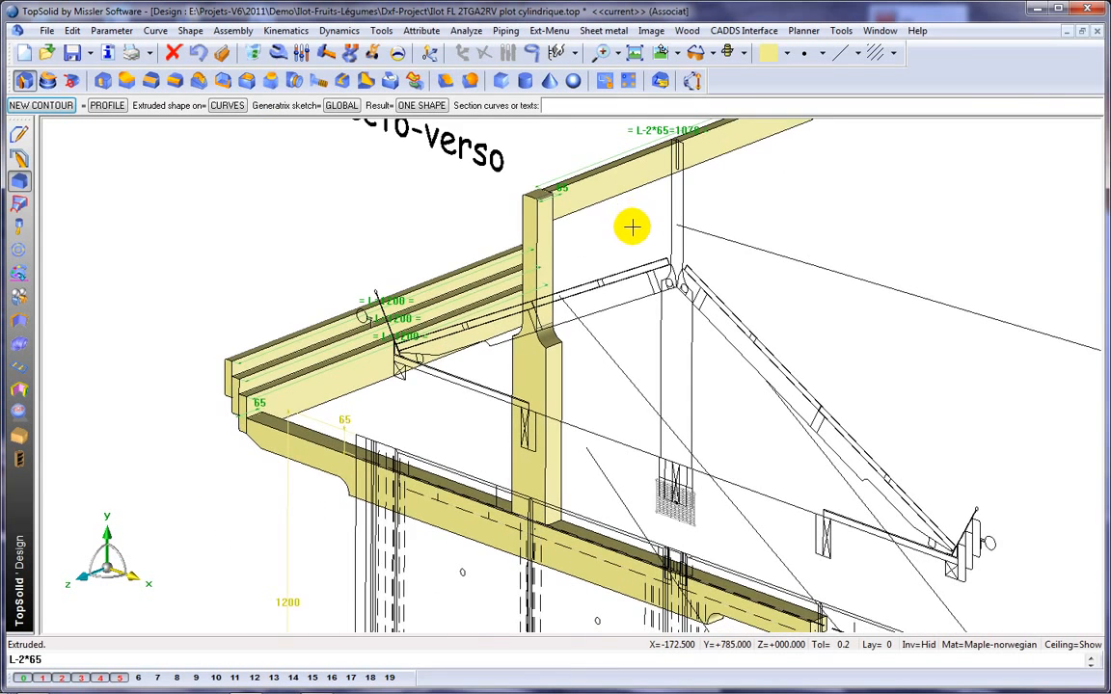
scroll(646, 471, "up", 1)
middle_click_drag(646, 470, 633, 389)
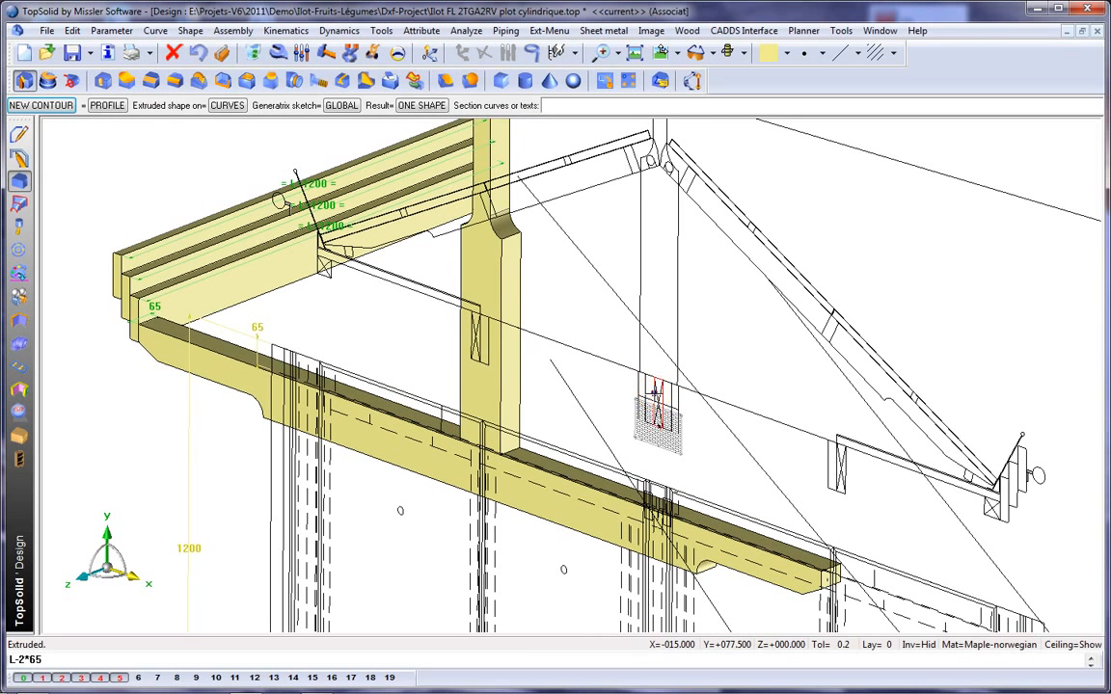
left_click(655, 397)
middle_click_drag(575, 357, 583, 453)
middle_click(590, 402)
left_click(568, 147)
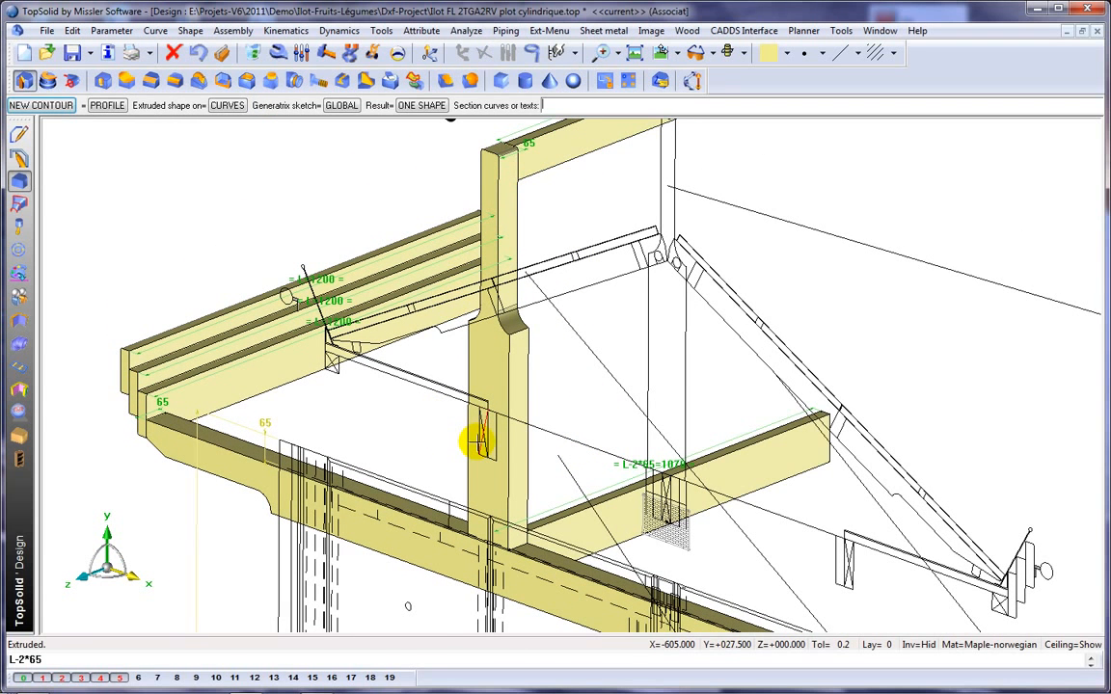
Step: Extrude the intermediate and outer crossed sections on the boards' side of the base as centred crosspieces with height L-2*65
left_click(479, 431)
middle_click(453, 415)
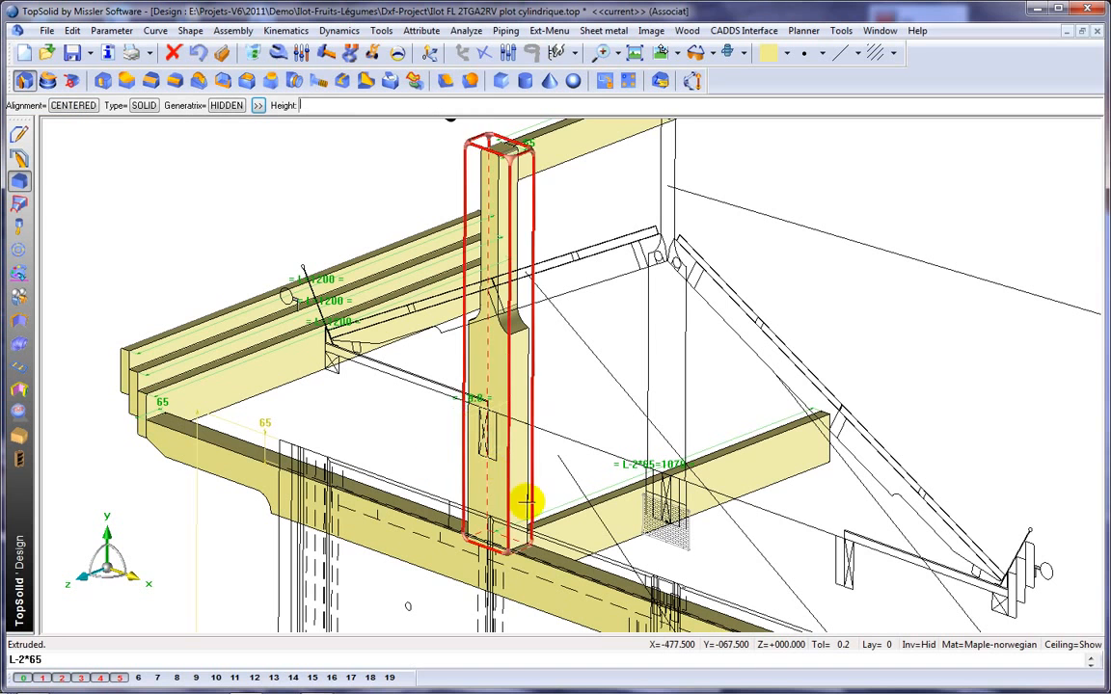
left_click(567, 526)
middle_click_drag(376, 382, 530, 390)
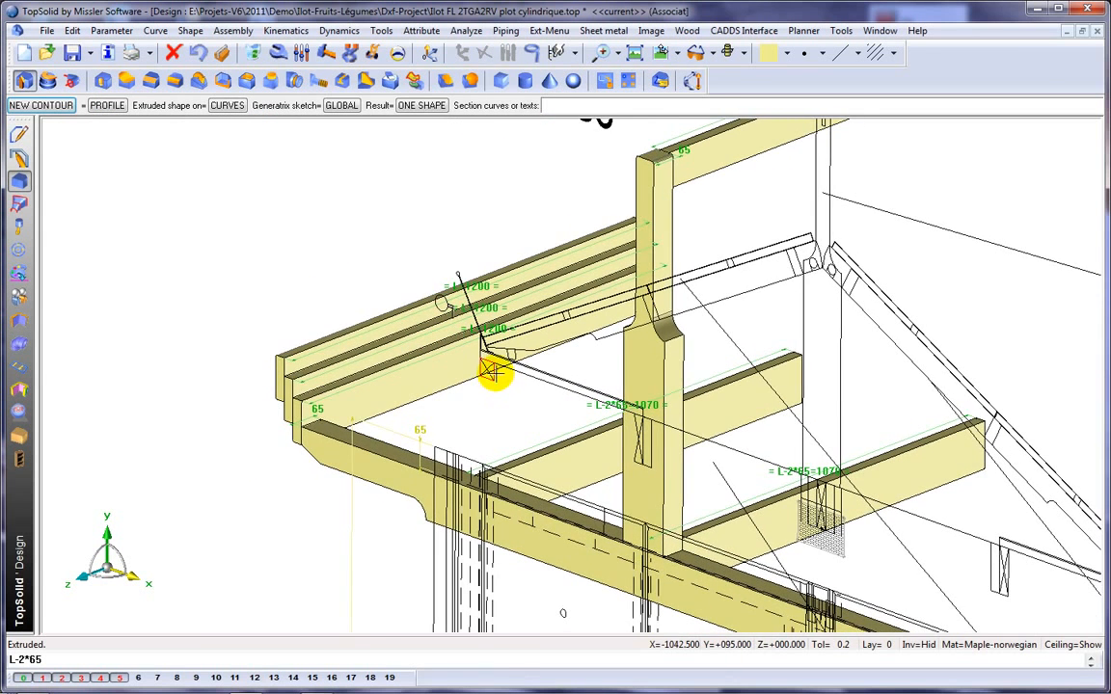
left_click(491, 373)
middle_click(471, 414)
left_click(555, 469)
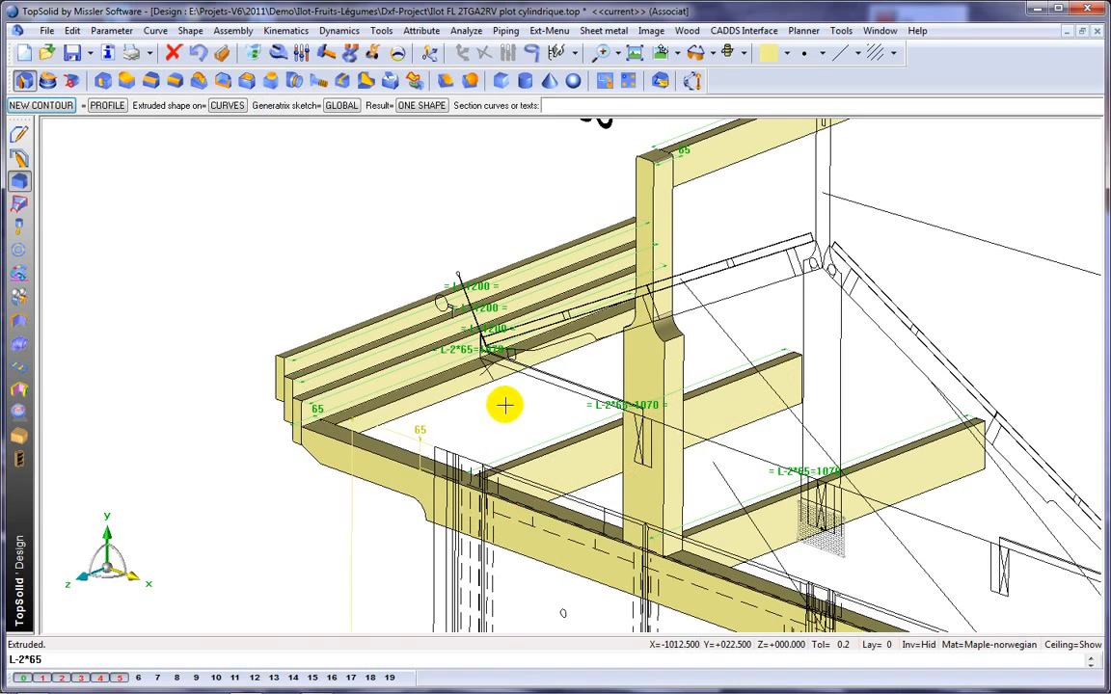
Step: Extrude the two small circles under the sloping trays' apex as centred rods with height L-2*55
scroll(500, 401, "down", 2)
middle_click_drag(790, 434, 789, 398)
scroll(762, 382, "up", 4)
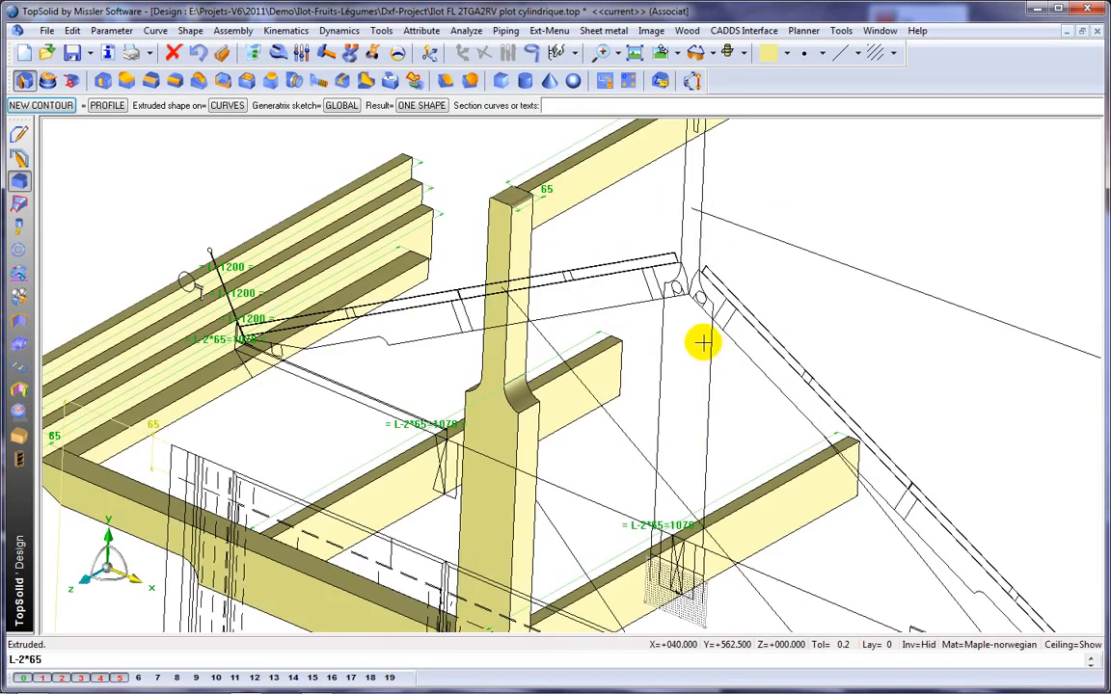
left_click(658, 253)
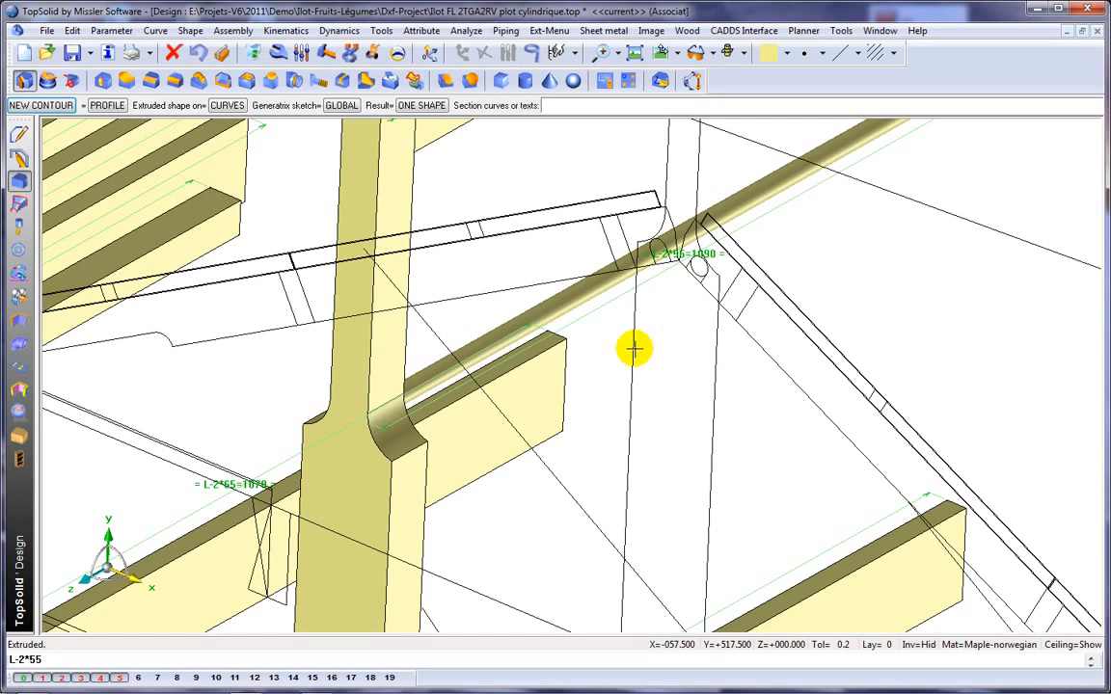
left_click(699, 270)
left_click(826, 331)
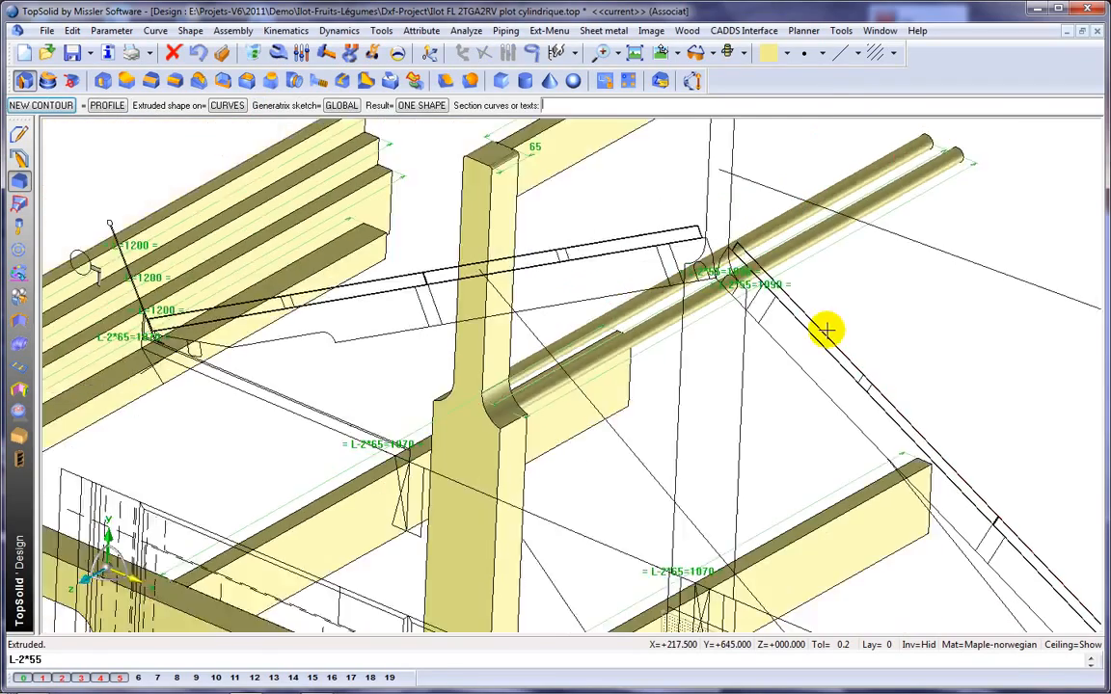
Step: Extrude the thin horizontal shelf outline between the edge boards and the intermediate crosspiece as a centred solid with height L
scroll(829, 327, "down", 2)
middle_click_drag(910, 340, 907, 335)
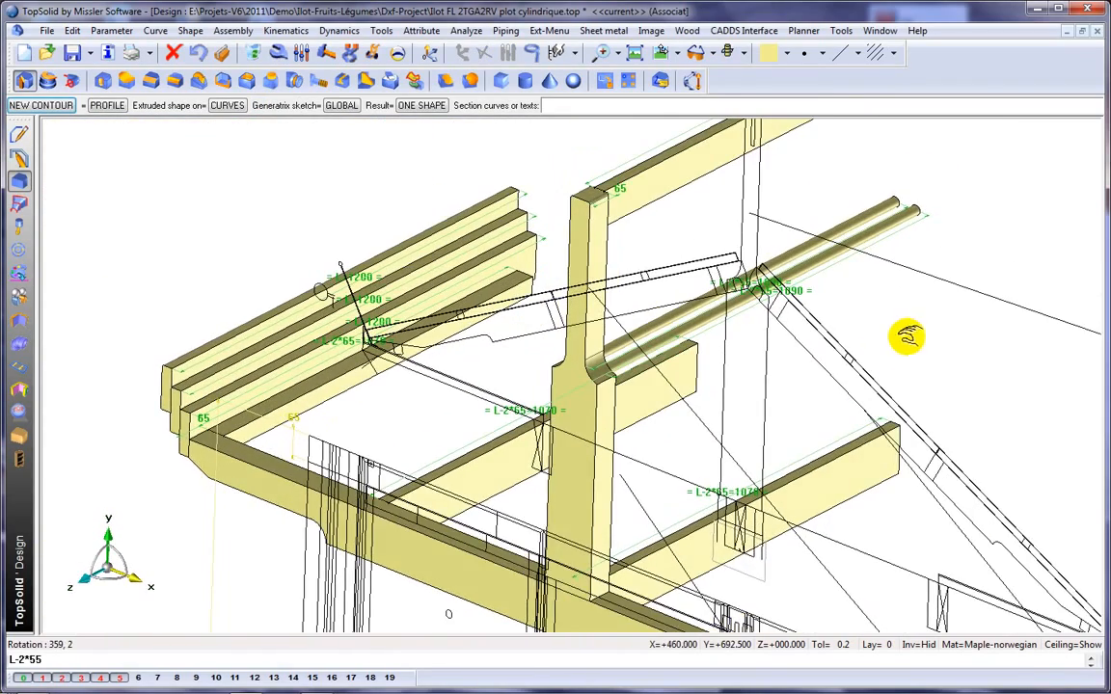
scroll(483, 378, "up", 2)
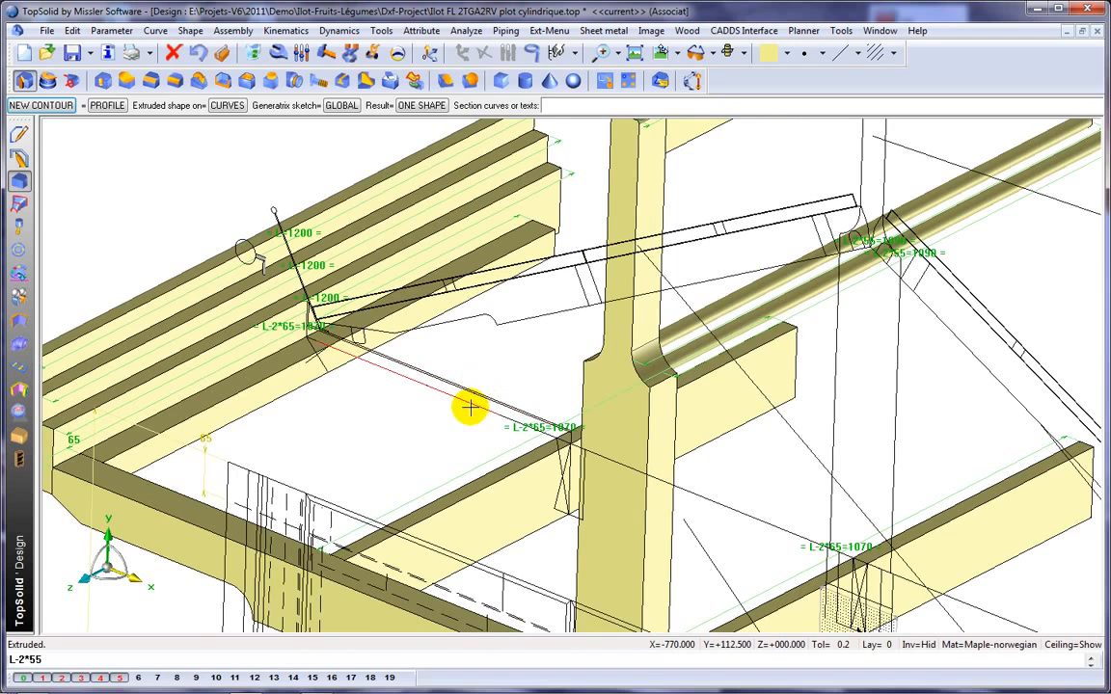
left_click(470, 407)
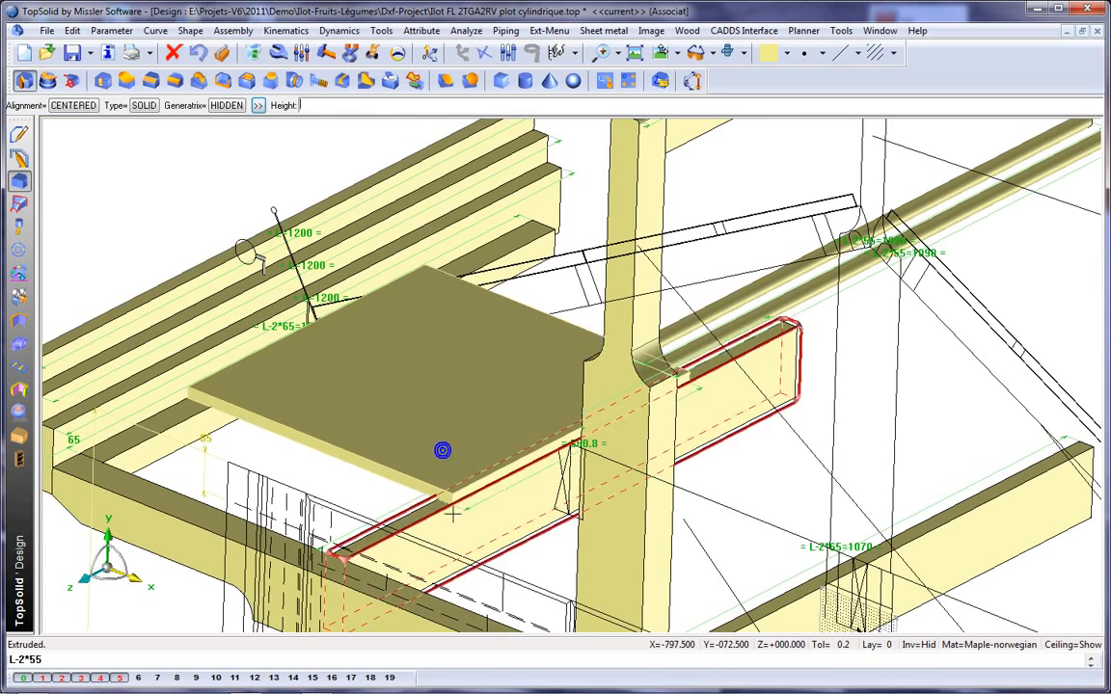
left_click(381, 256)
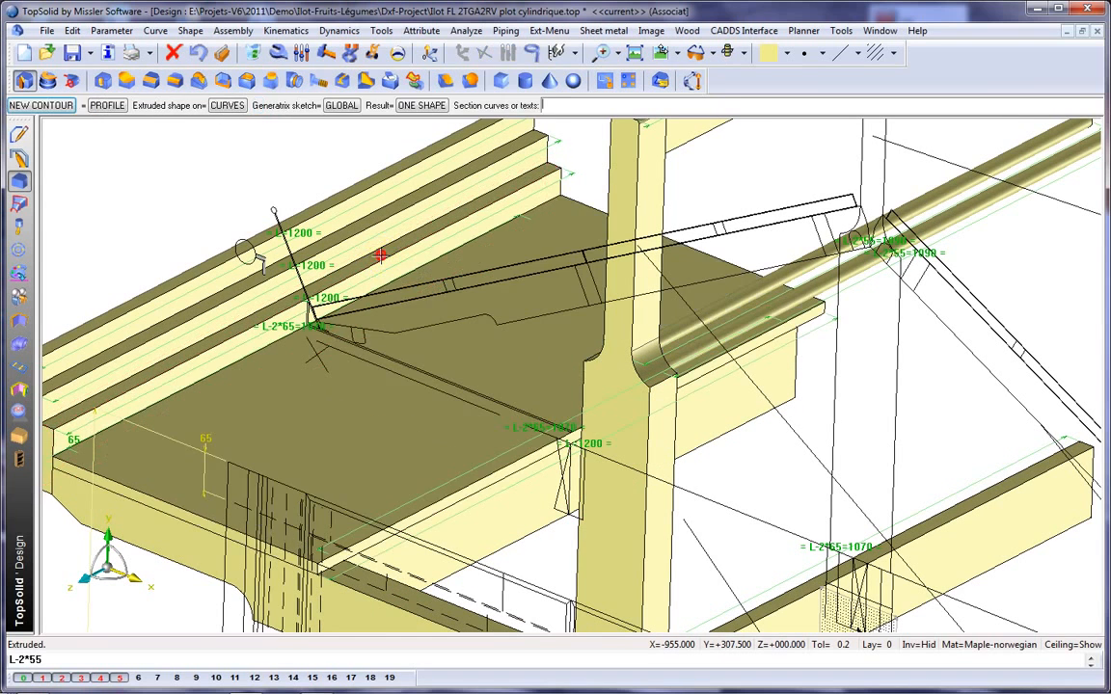
Step: Extrude the thin inclined panel behind the edge boards and the small circle at its upper end as centred solids with height L
middle_click_drag(354, 356, 475, 379)
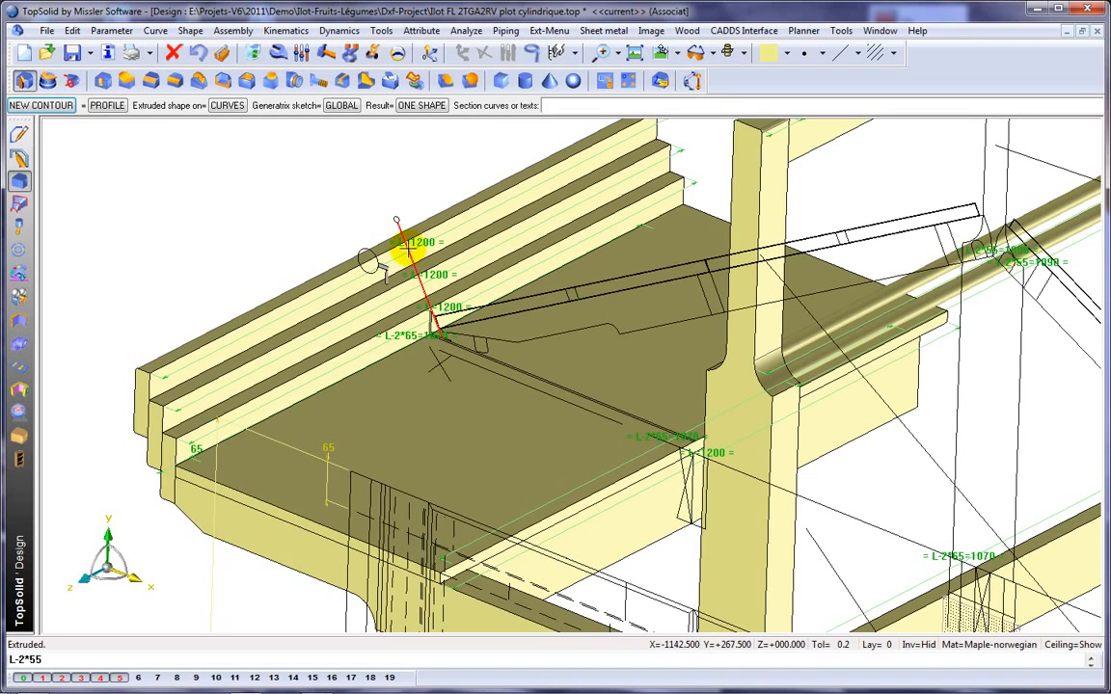
left_click(405, 244)
left_click(456, 224)
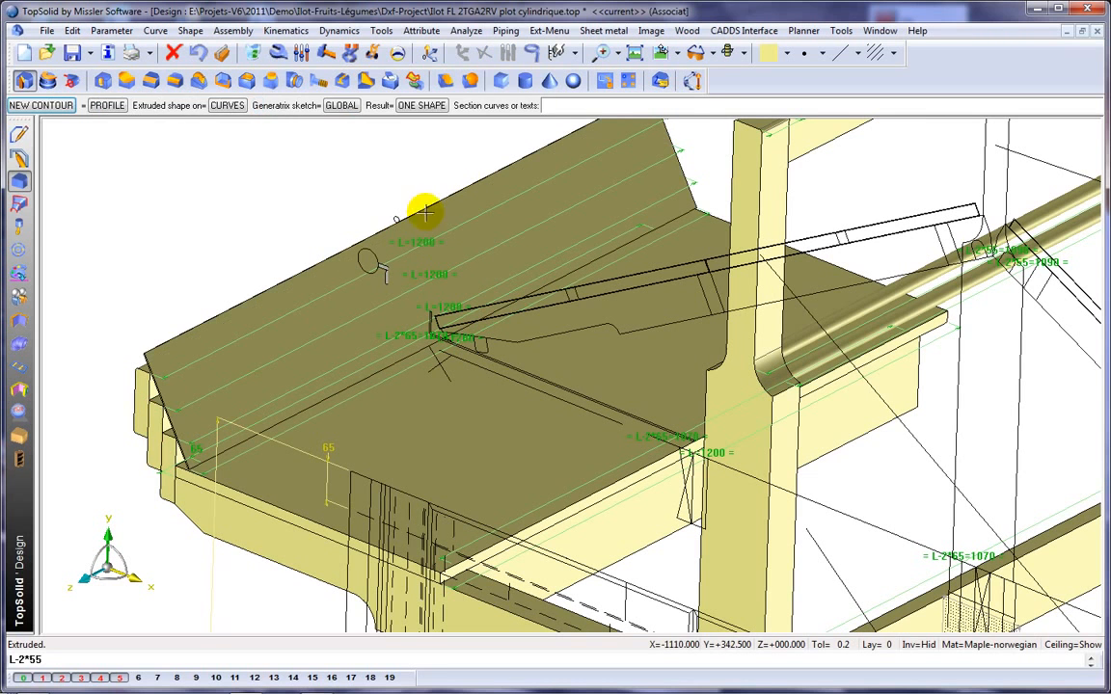
left_click(378, 216)
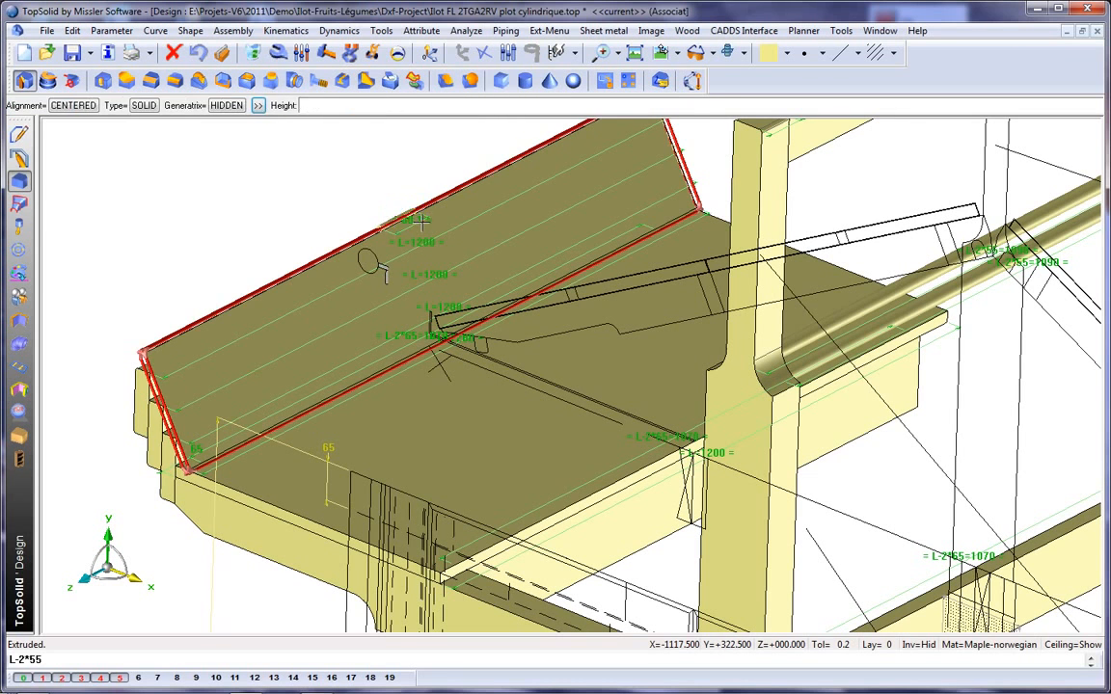
left_click(420, 220)
scroll(388, 374, "down", 3)
key("Escape")
Step: Change the display to show only the shaded solids, without the 2D drawing geometry
middle_click_drag(389, 374, 380, 325)
scroll(379, 369, "down", 2)
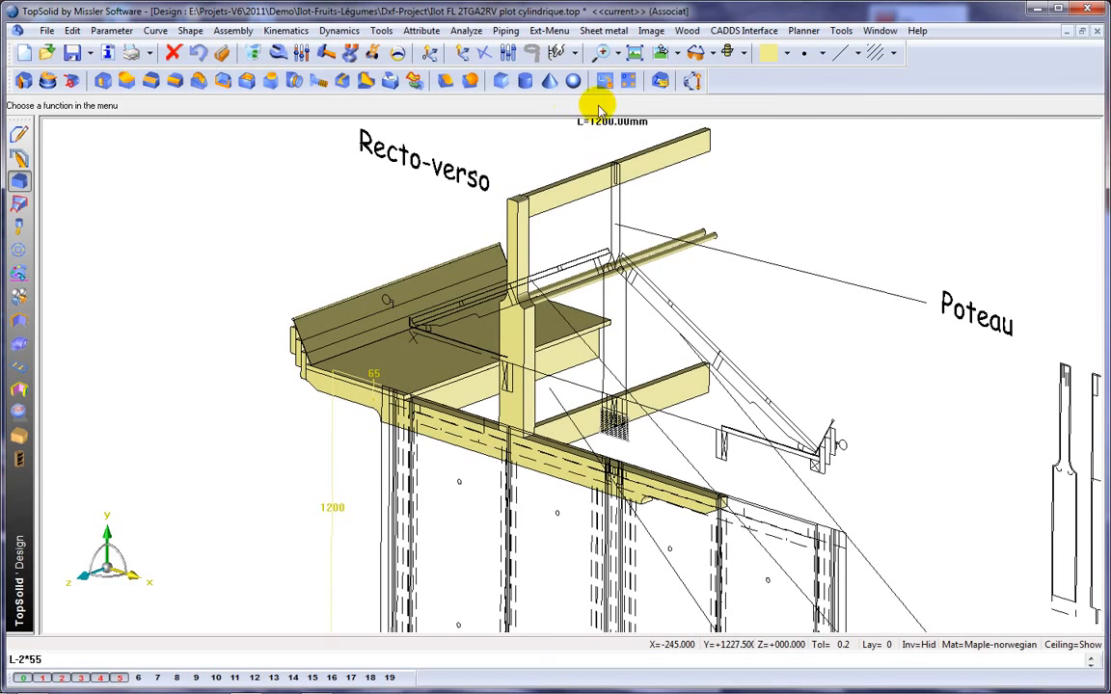
left_click(736, 53)
left_click(744, 109)
mouse_move(687, 153)
middle_mouse_down()
mouse_move(949, 182)
mouse_move(706, 154)
mouse_move(657, 178)
mouse_move(675, 229)
middle_mouse_up()
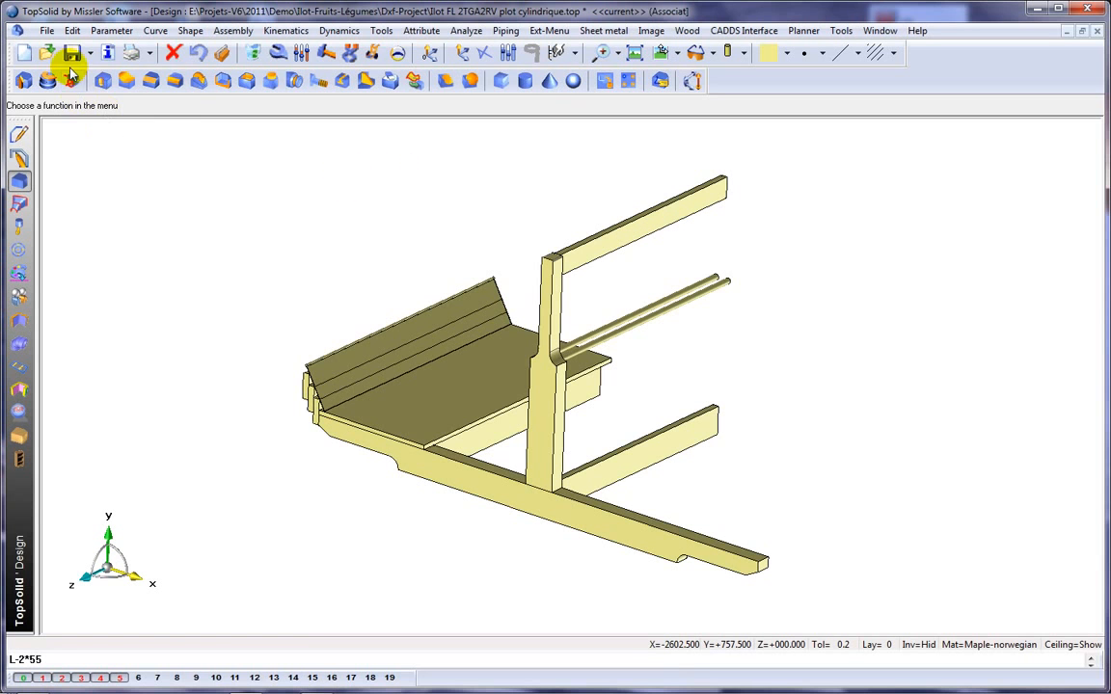
Step: Duplicate the long base beam by mirroring it about the XY plane
left_click(70, 31)
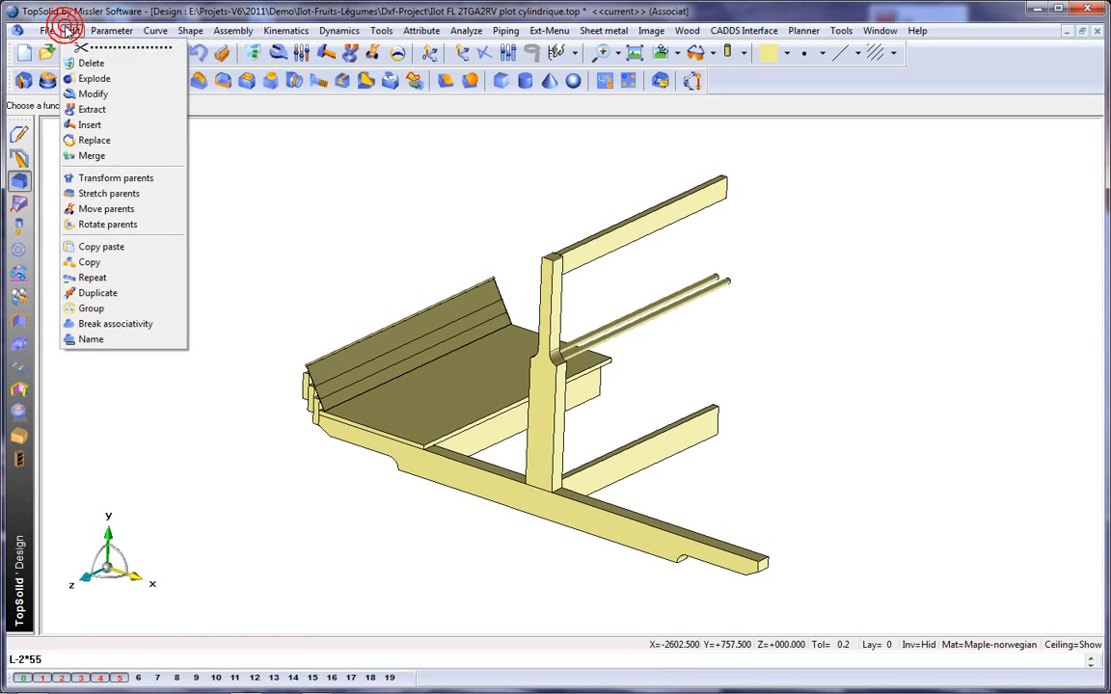
left_click(114, 294)
left_click(287, 106)
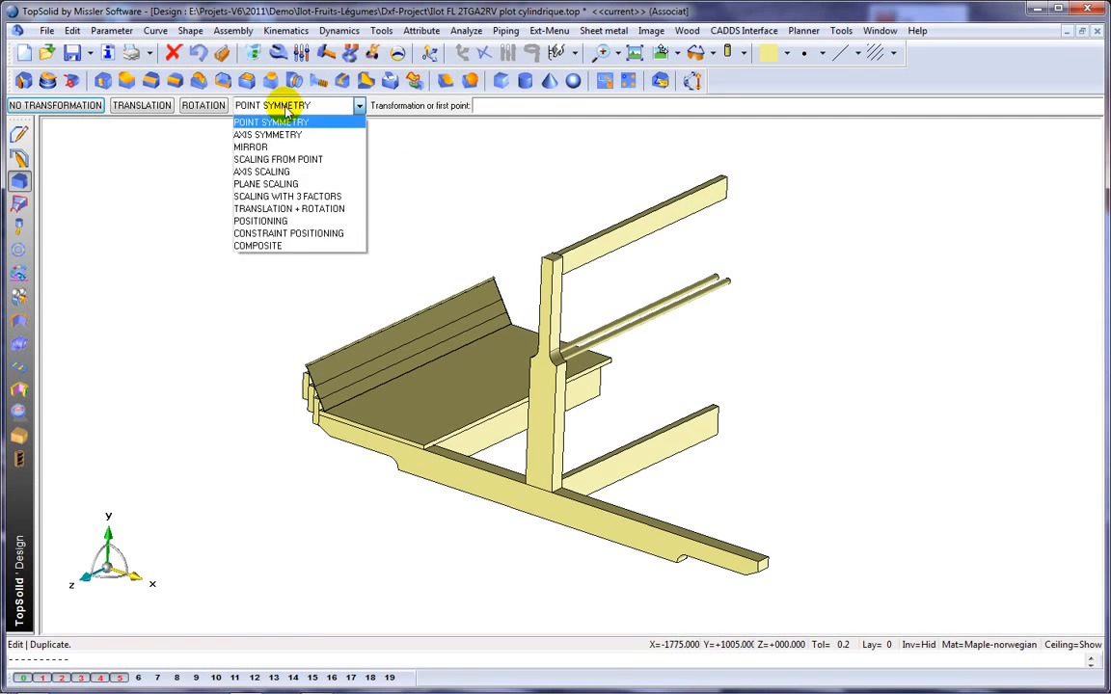
left_click(265, 147)
middle_click(266, 177)
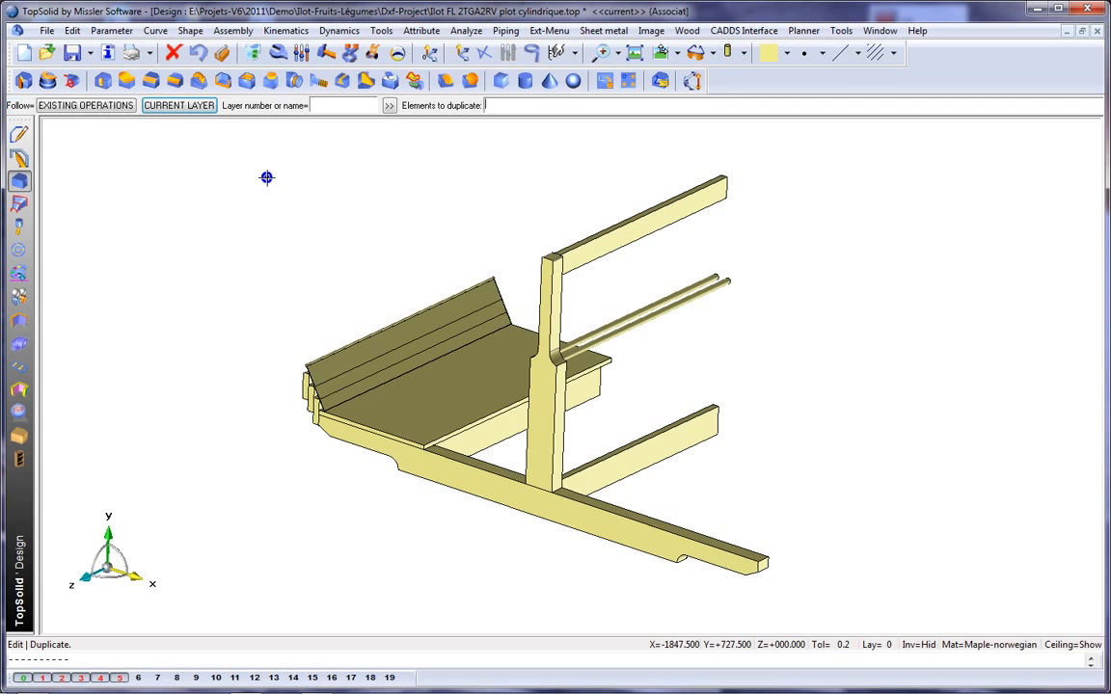
left_click(482, 479)
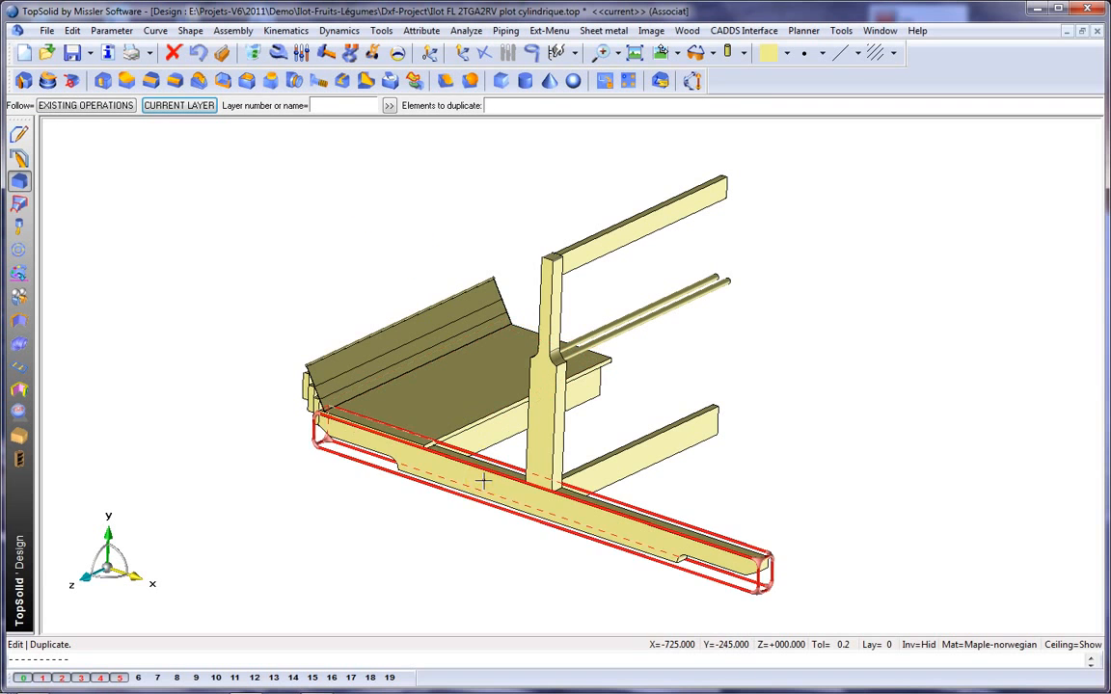
middle_click(482, 479)
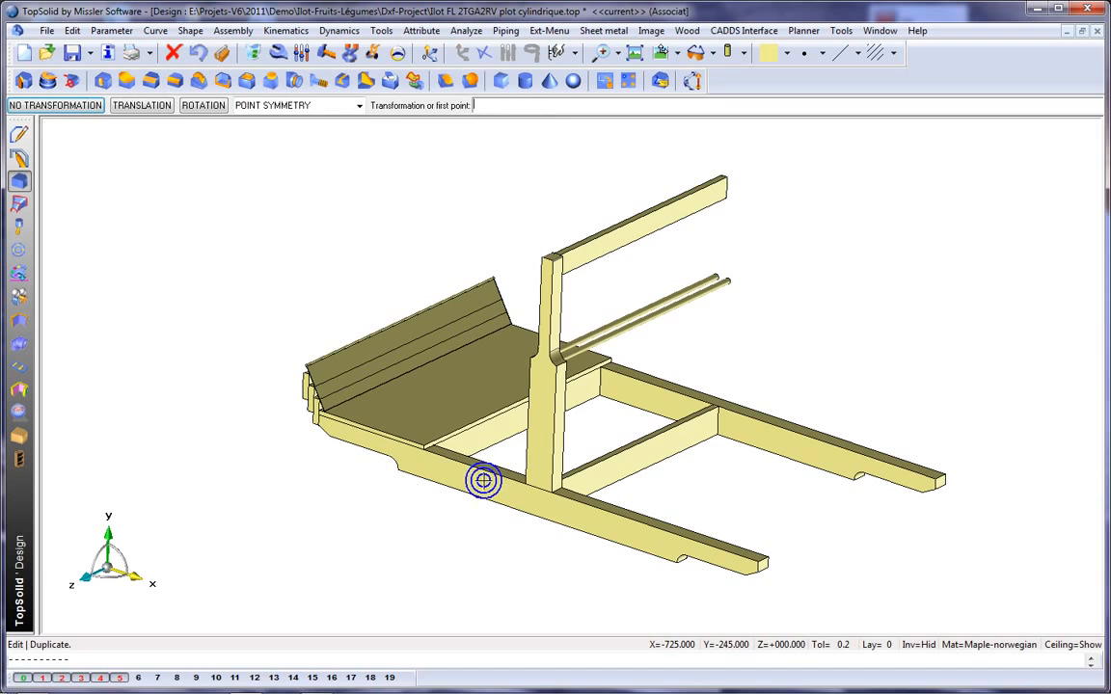
Step: Duplicate the stepped edge boards, the inclined panel with its rod and the horizontal shelf by mirroring them about the YZ plane
left_click(318, 108)
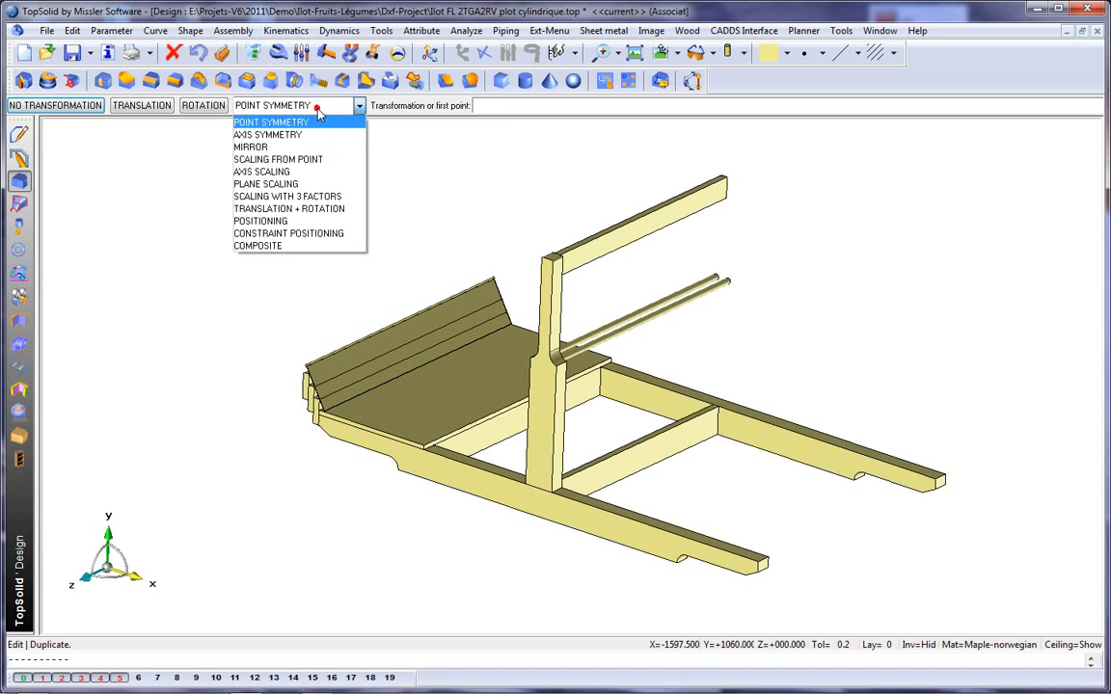
left_click(254, 146)
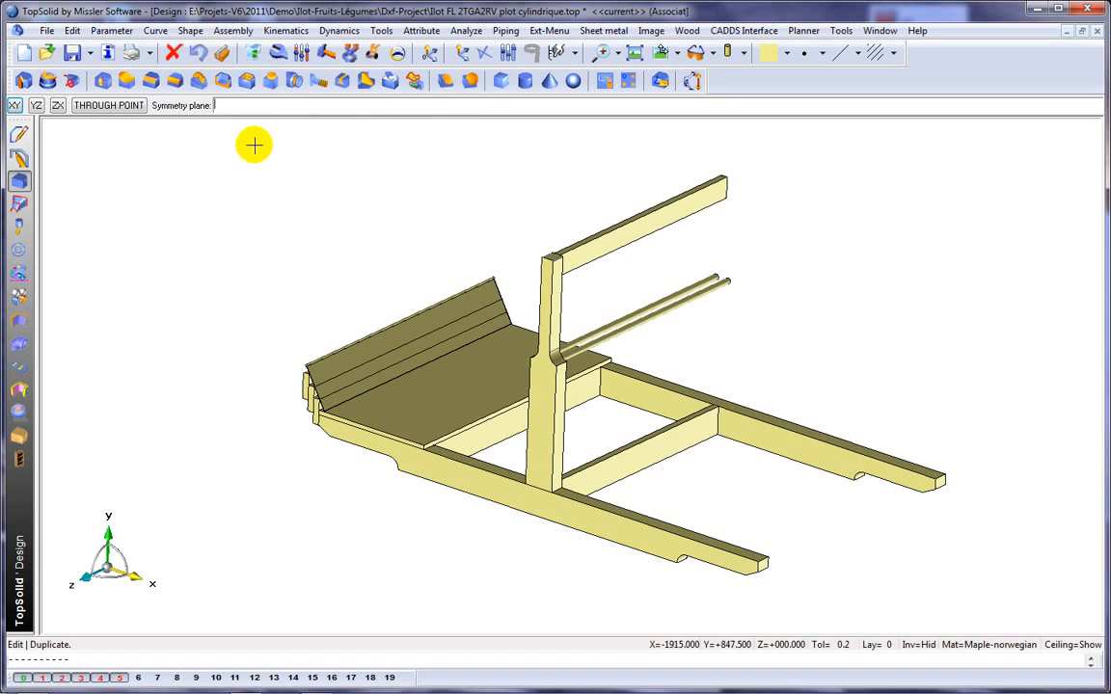
left_click(15, 105)
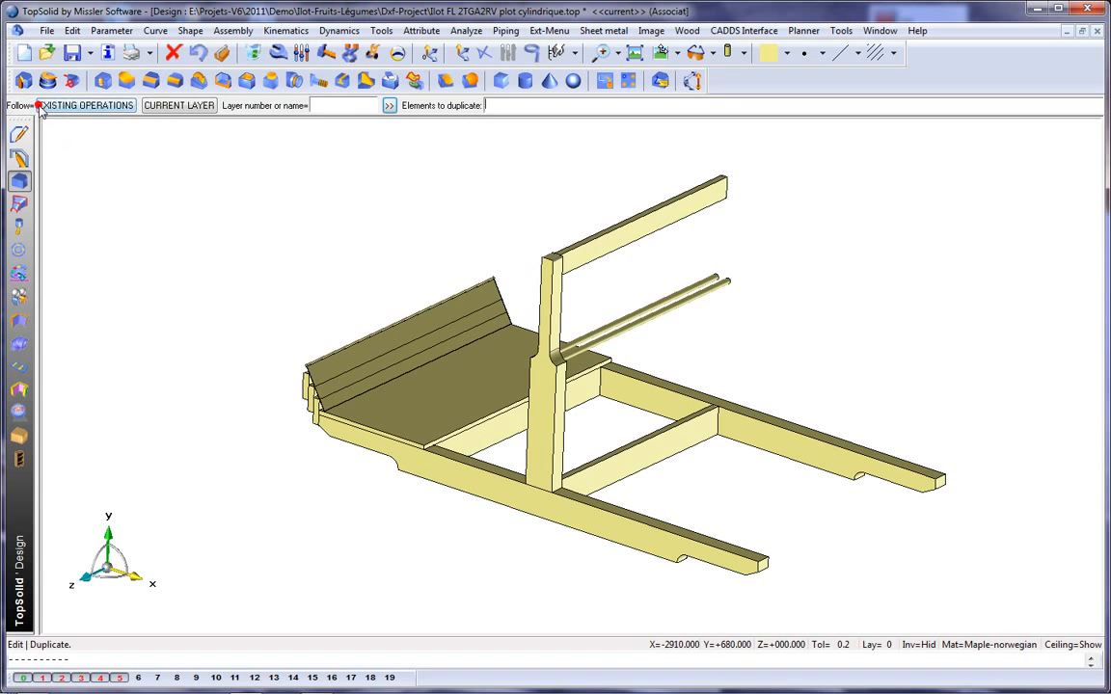
left_click(299, 391)
left_click(305, 403)
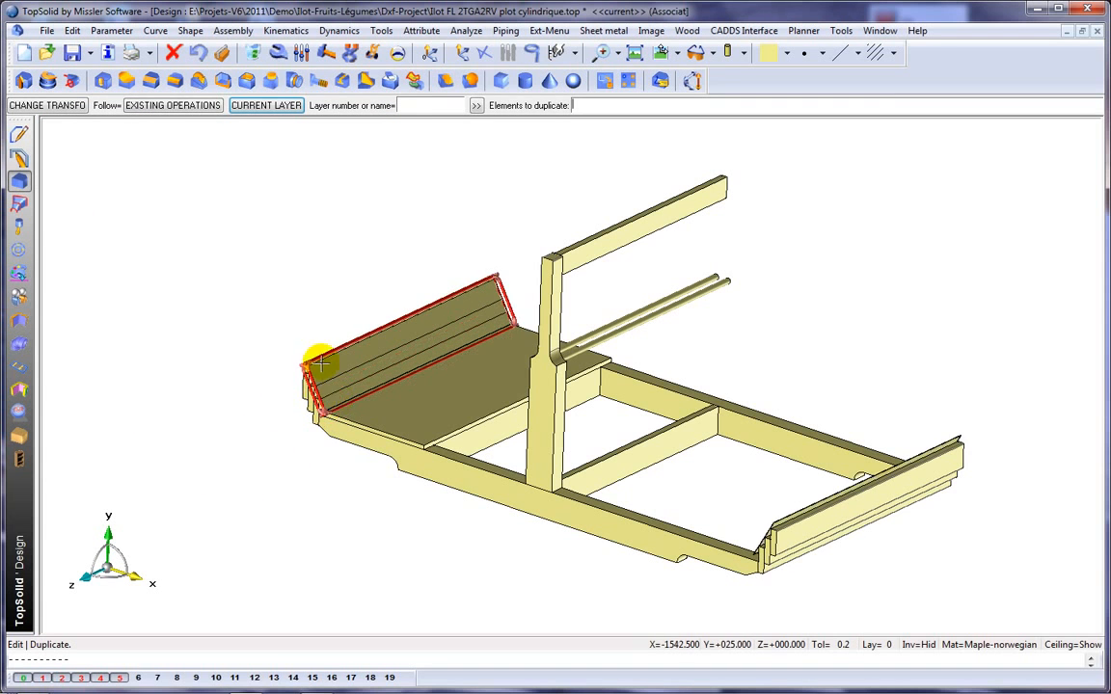
left_click(315, 355)
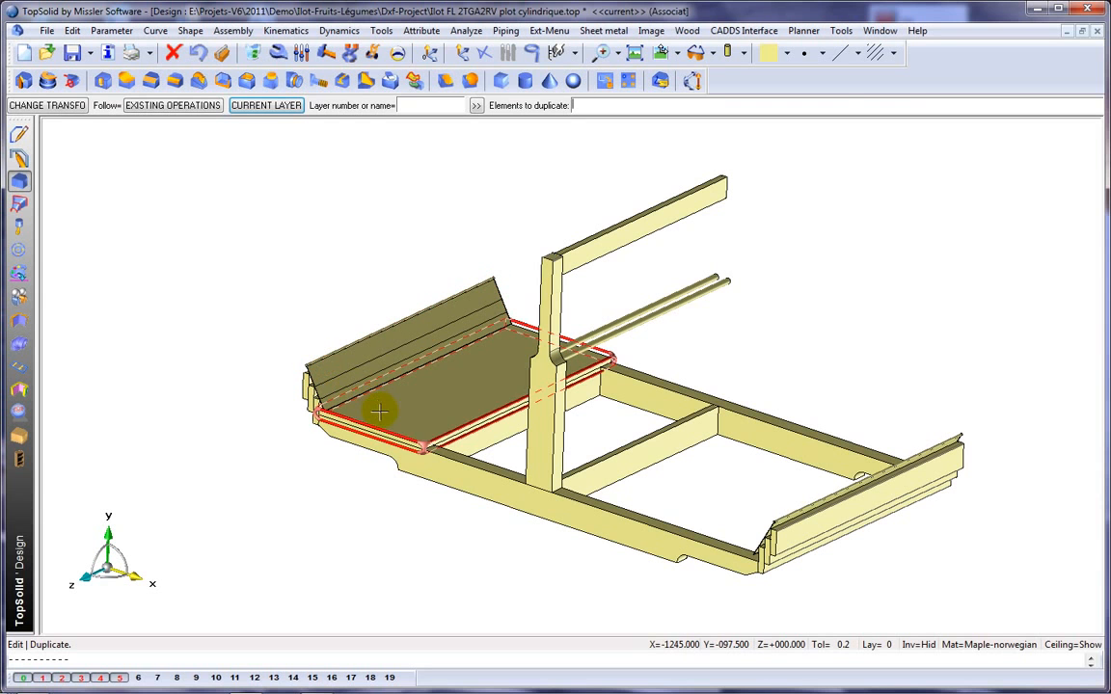
left_click(389, 513)
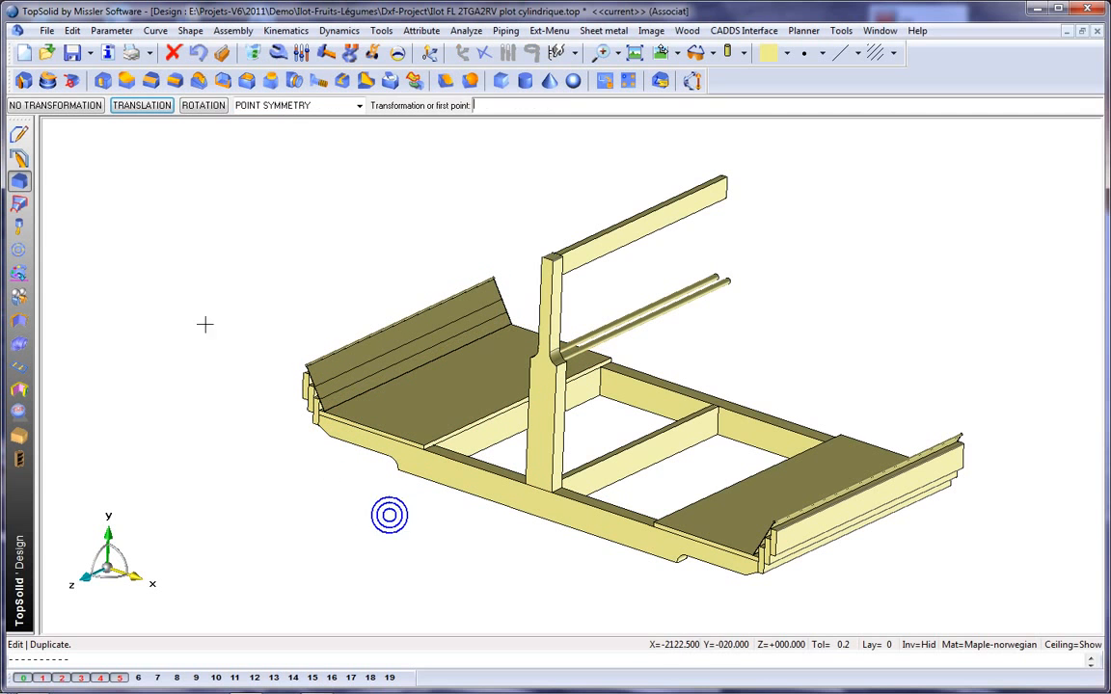
Step: Duplicate the vertical post by mirroring it about the XY plane
left_click(274, 105)
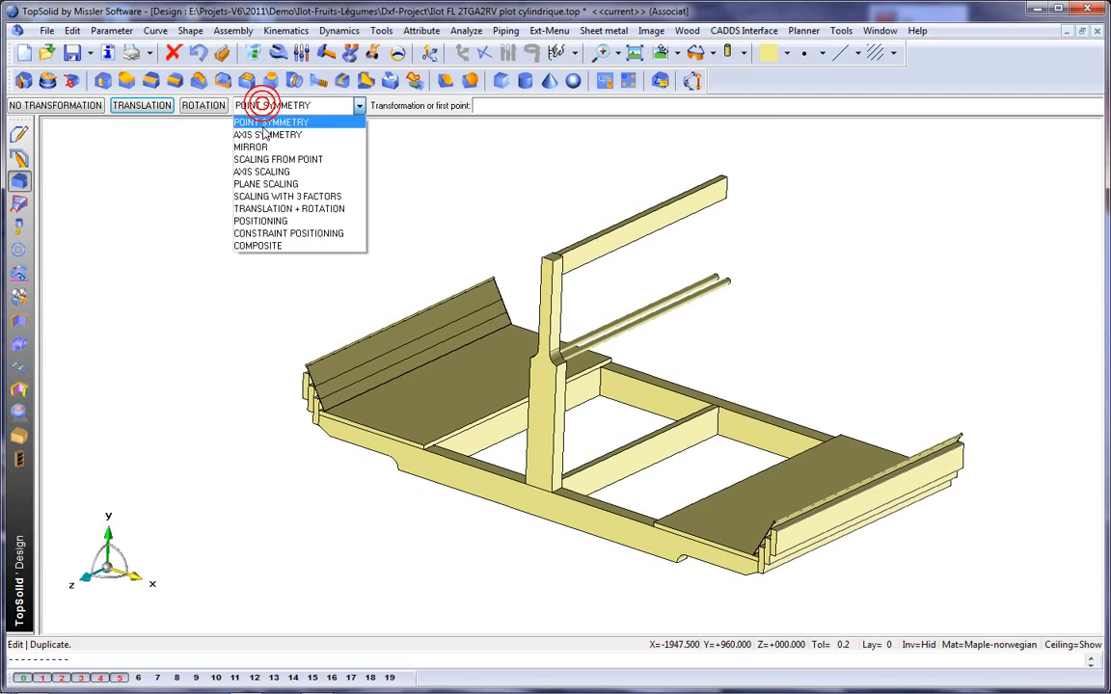
left_click(257, 145)
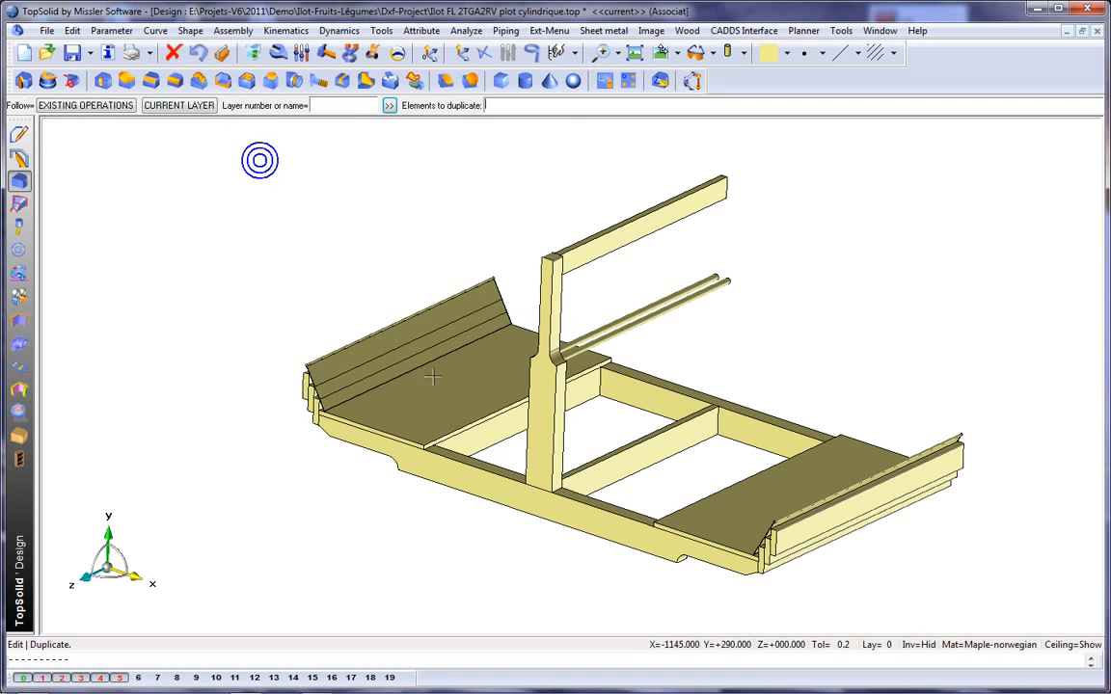
left_click(544, 428)
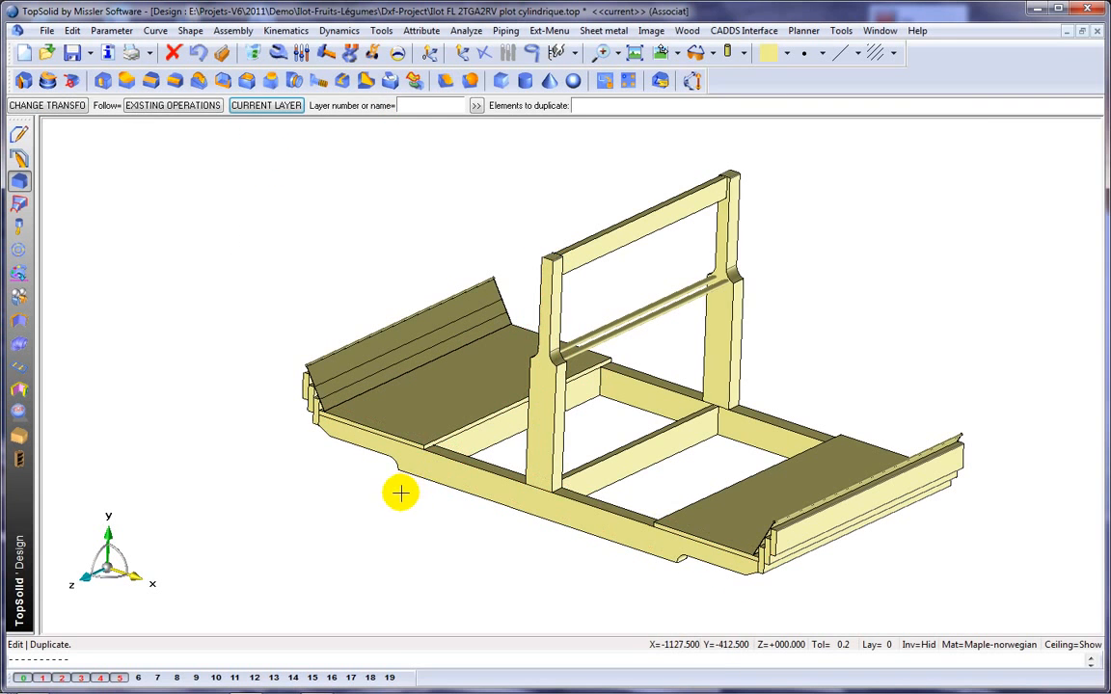
Step: Switch the solids to a realistic display with wood textures
mouse_move(376, 493)
middle_mouse_down()
mouse_move(248, 465)
mouse_move(347, 486)
mouse_move(369, 503)
middle_mouse_up()
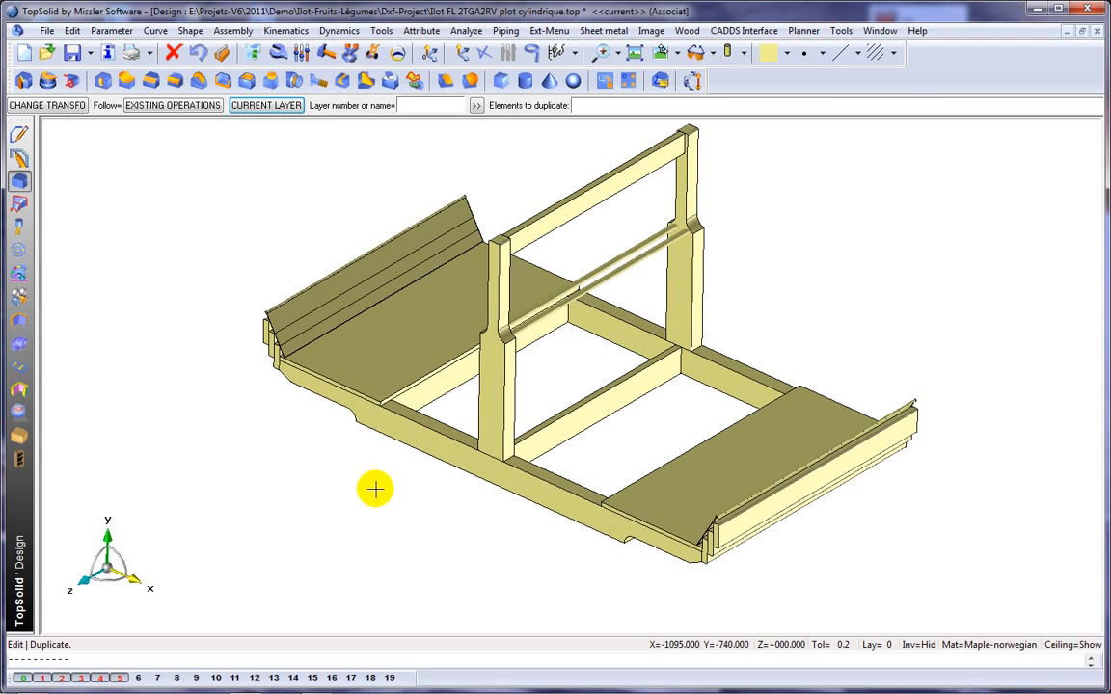
left_click(742, 54)
left_click(751, 203)
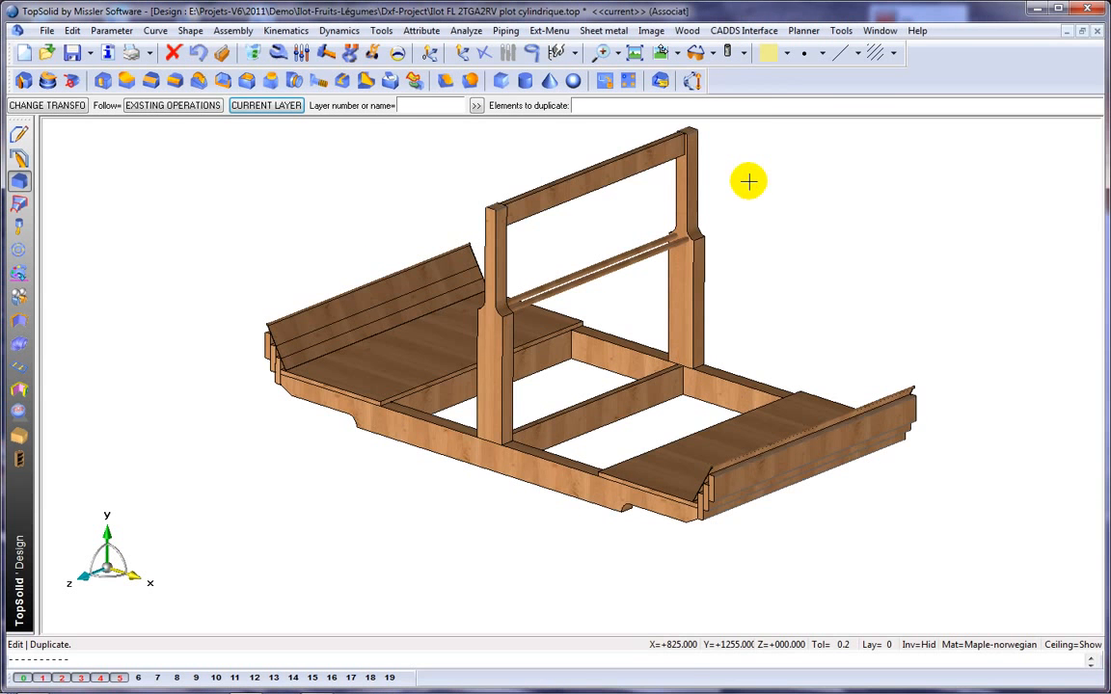
Step: Define all the solids as wood parts of the main assembly, with automatic axis selection and no bent parts
left_click(20, 437)
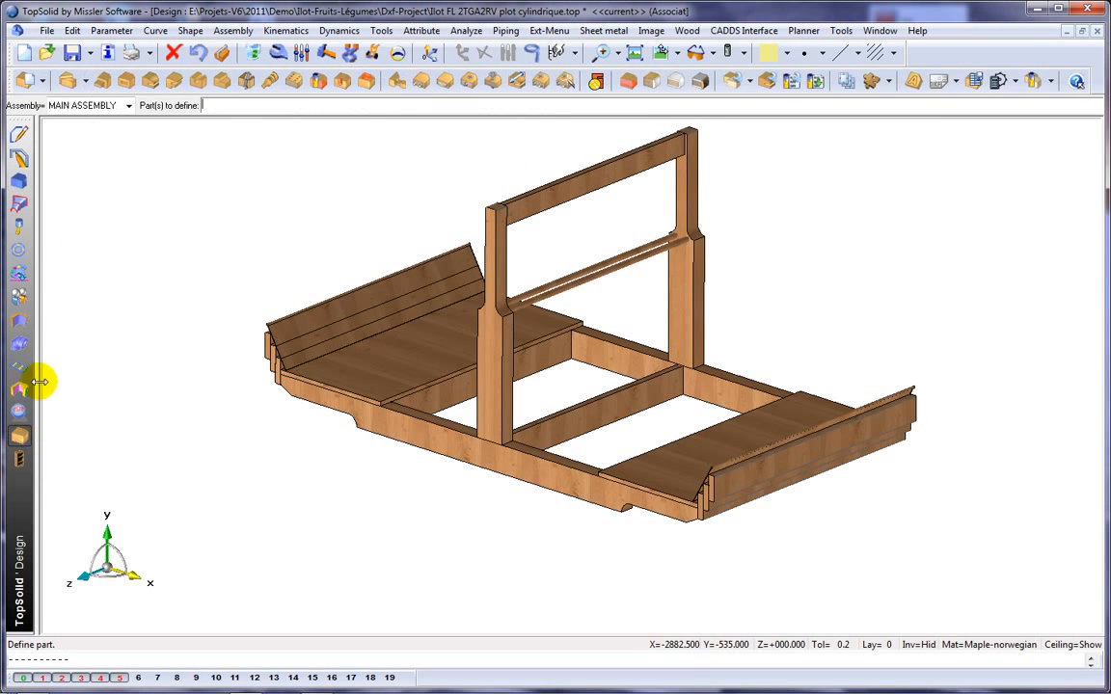
middle_click_drag(251, 170, 272, 191)
left_click(236, 161)
left_click(882, 544)
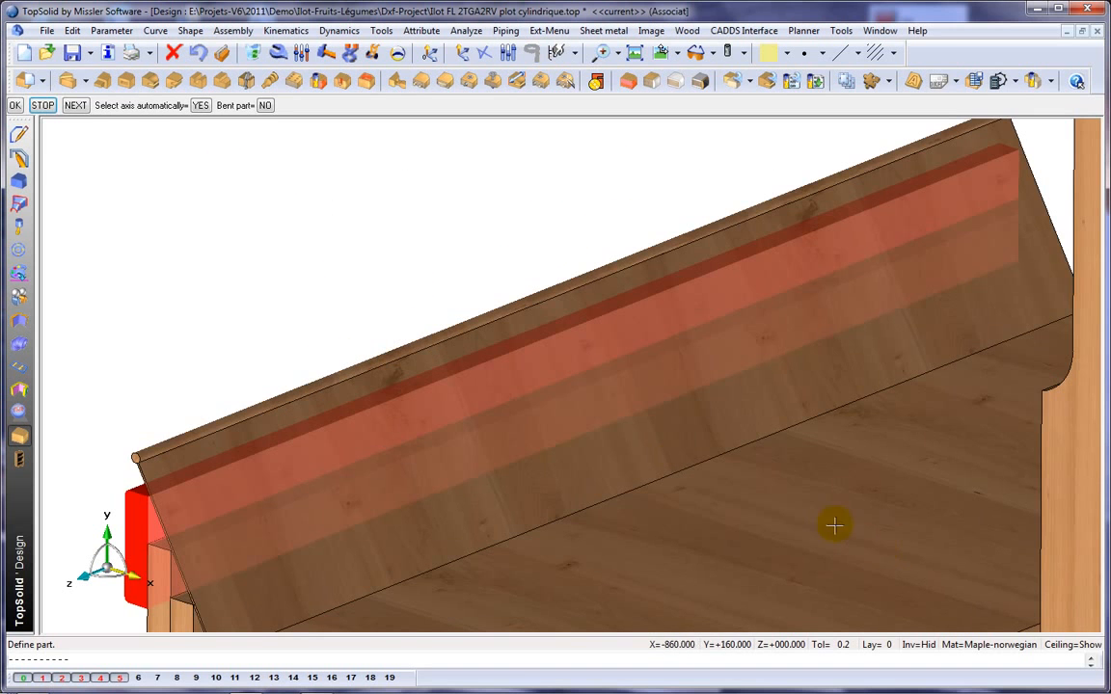
left_click(44, 106)
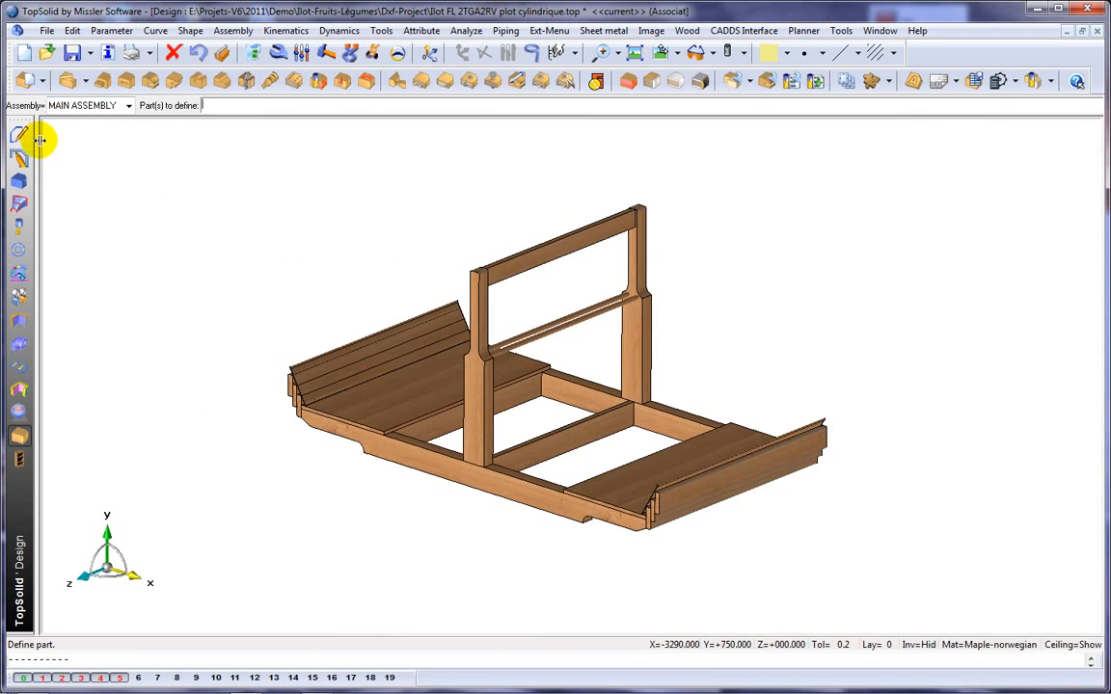
left_click(39, 139)
left_click(132, 130)
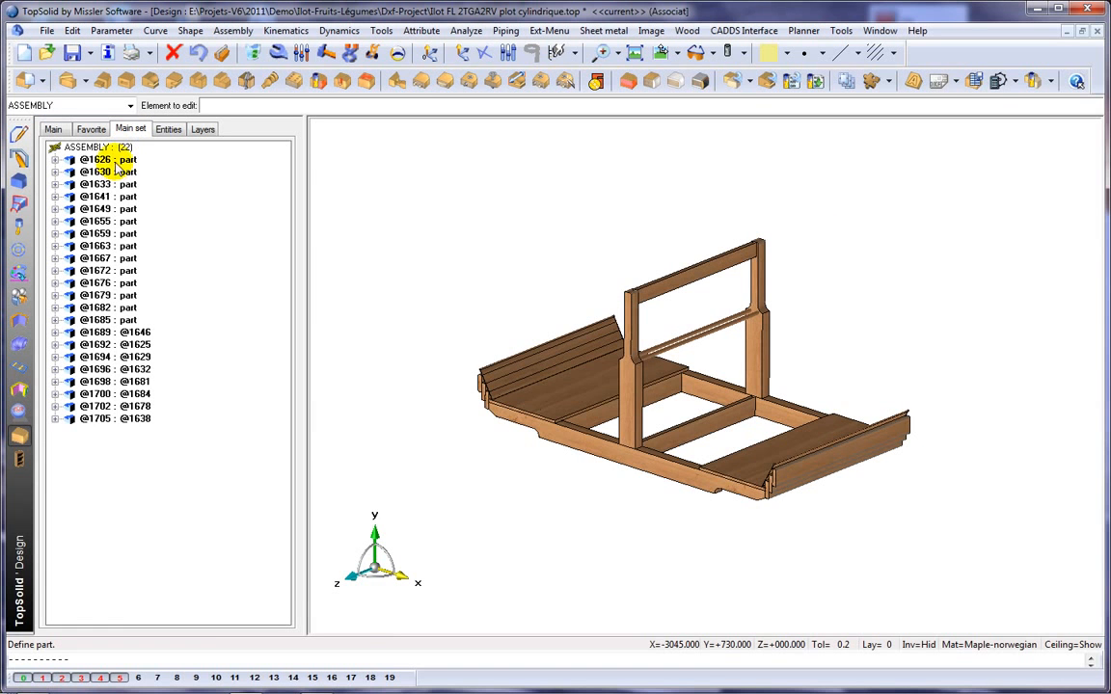
left_click(114, 233)
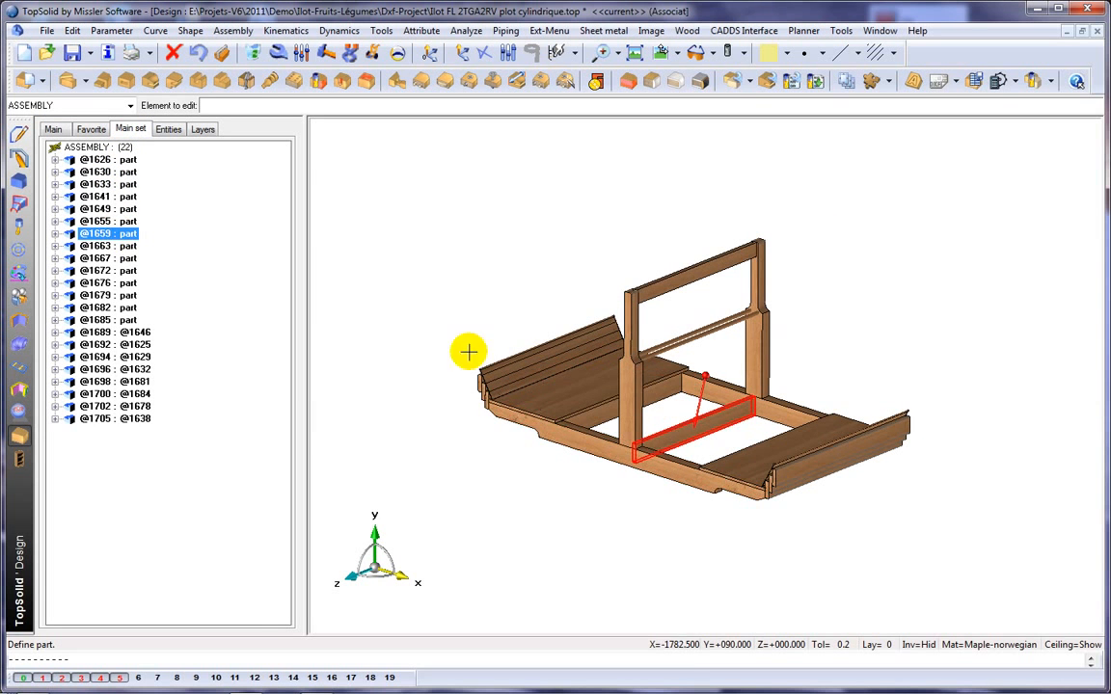
scroll(617, 407, "up", 2)
scroll(609, 361, "up", 2)
scroll(606, 415, "down", 3)
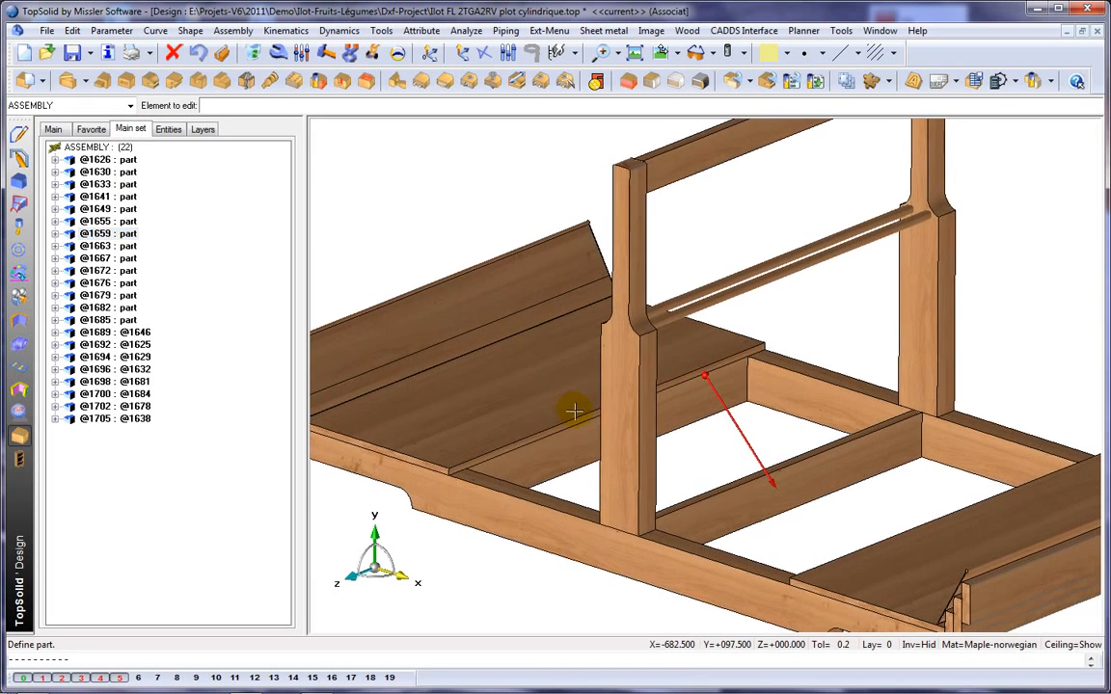
Step: Set the model to the front view and display the 2D drawing geometry together with the textured solids
left_click(661, 53)
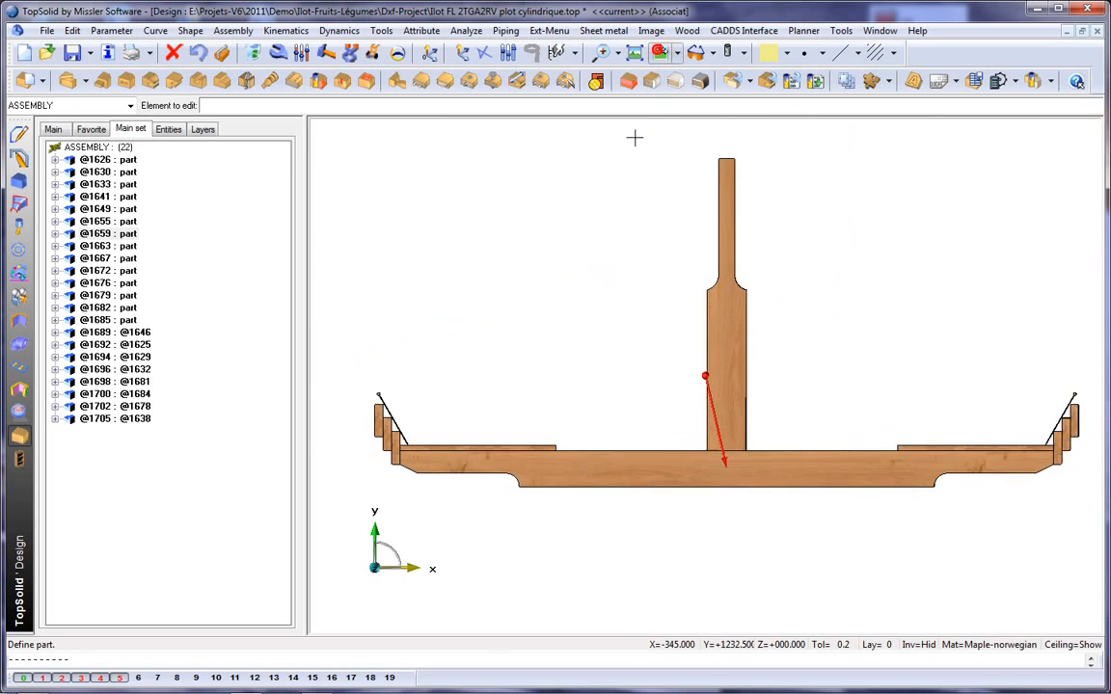
left_click(744, 55)
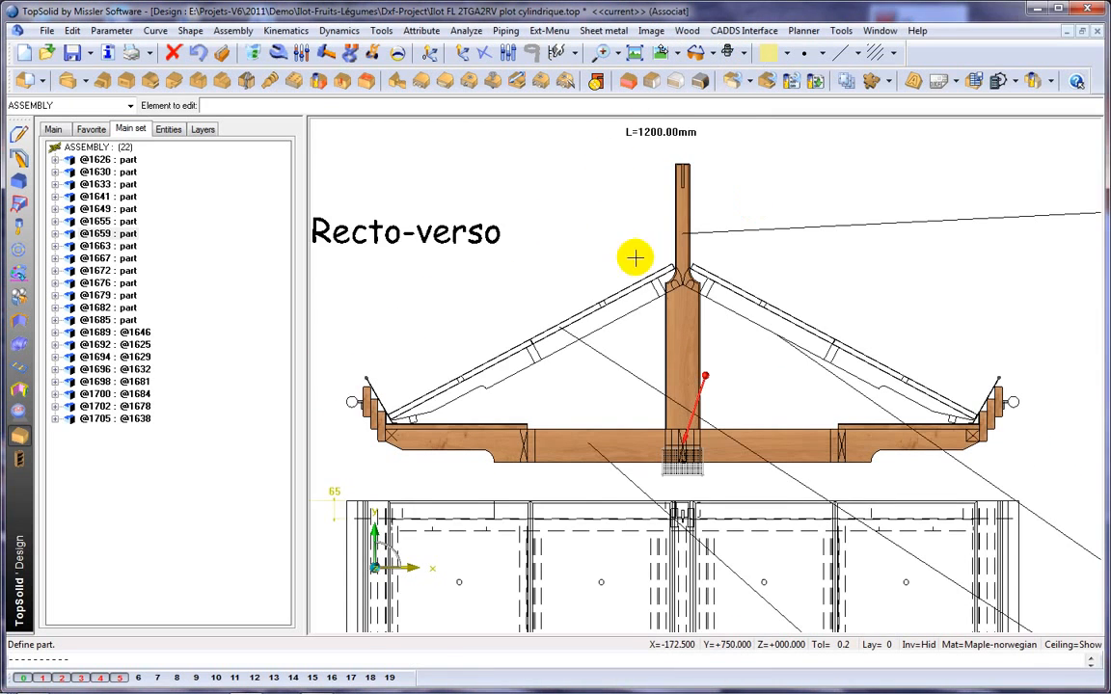
scroll(642, 231, "up", 3)
scroll(495, 384, "up", 3)
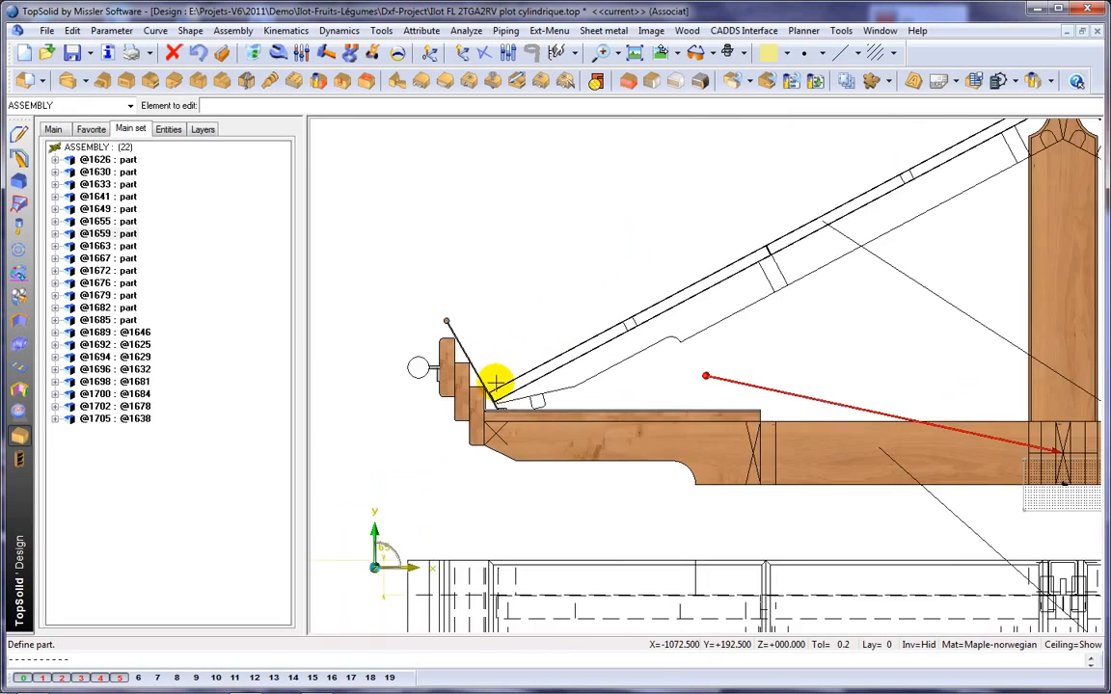
scroll(569, 330, "down", 3)
scroll(590, 352, "up", 1)
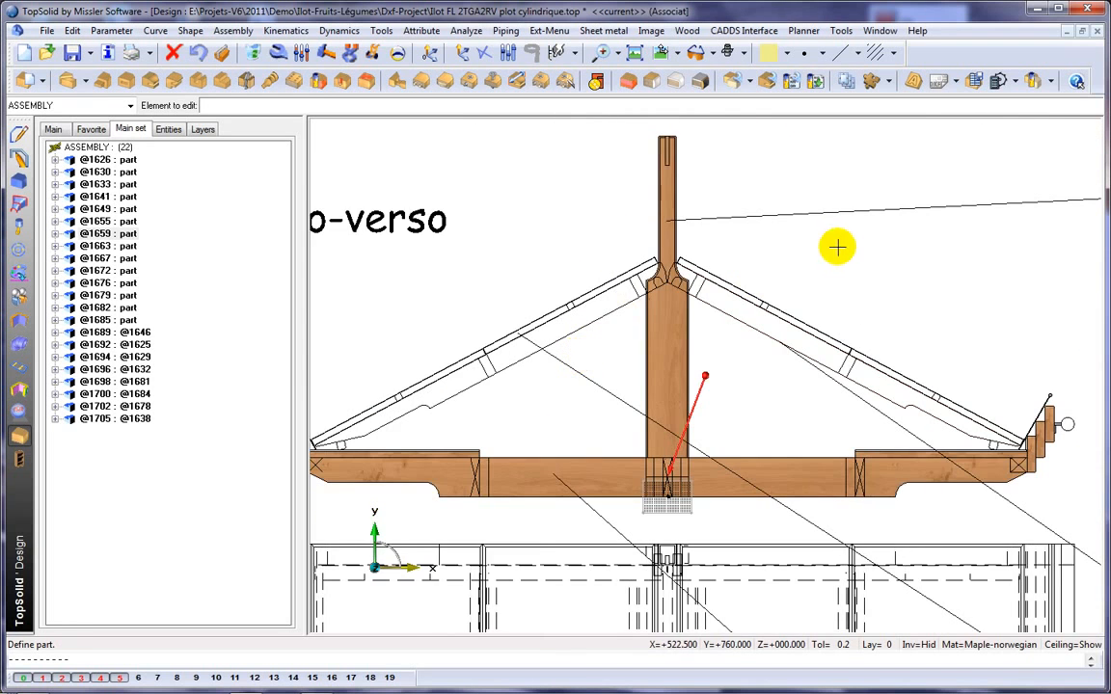
Step: Set the length parameter L of the display island to 1800 mm
middle_click_drag(841, 243, 788, 265)
scroll(757, 362, "down", 2)
middle_click_drag(779, 336, 746, 314)
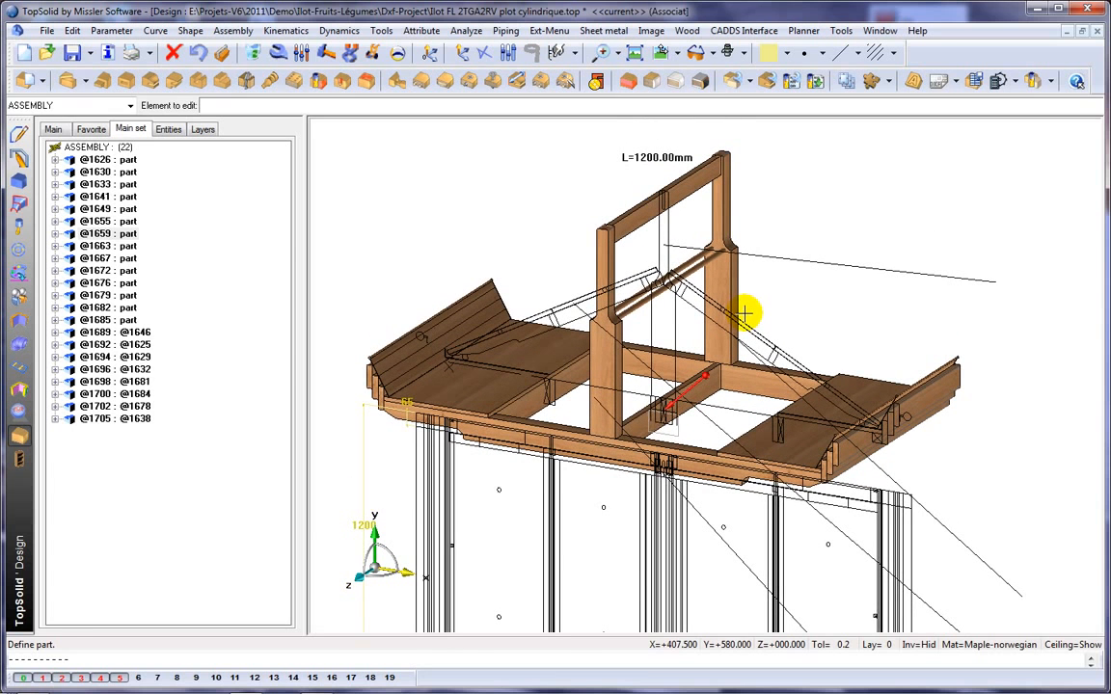
key("Escape")
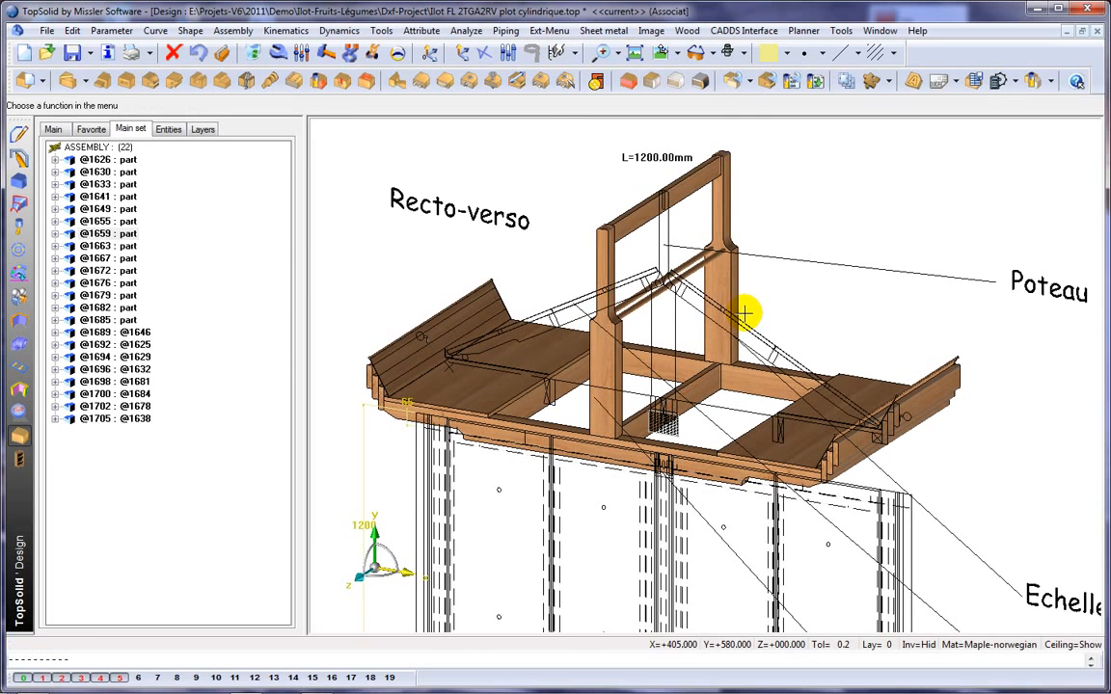
left_click(302, 54)
left_click(622, 157)
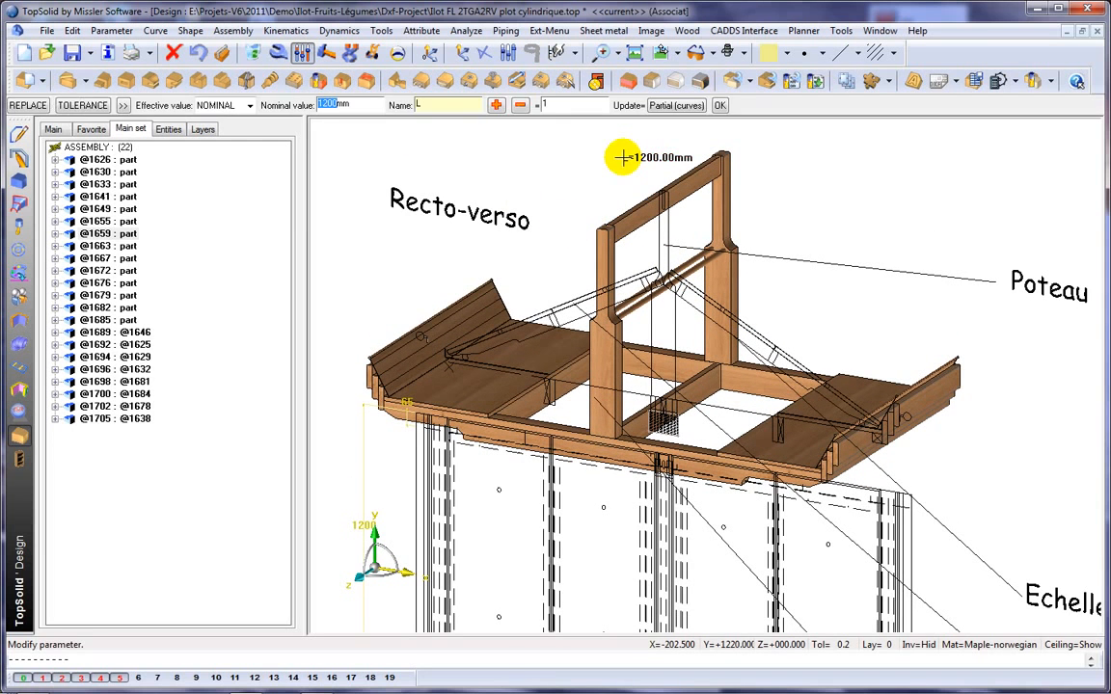
key("Return")
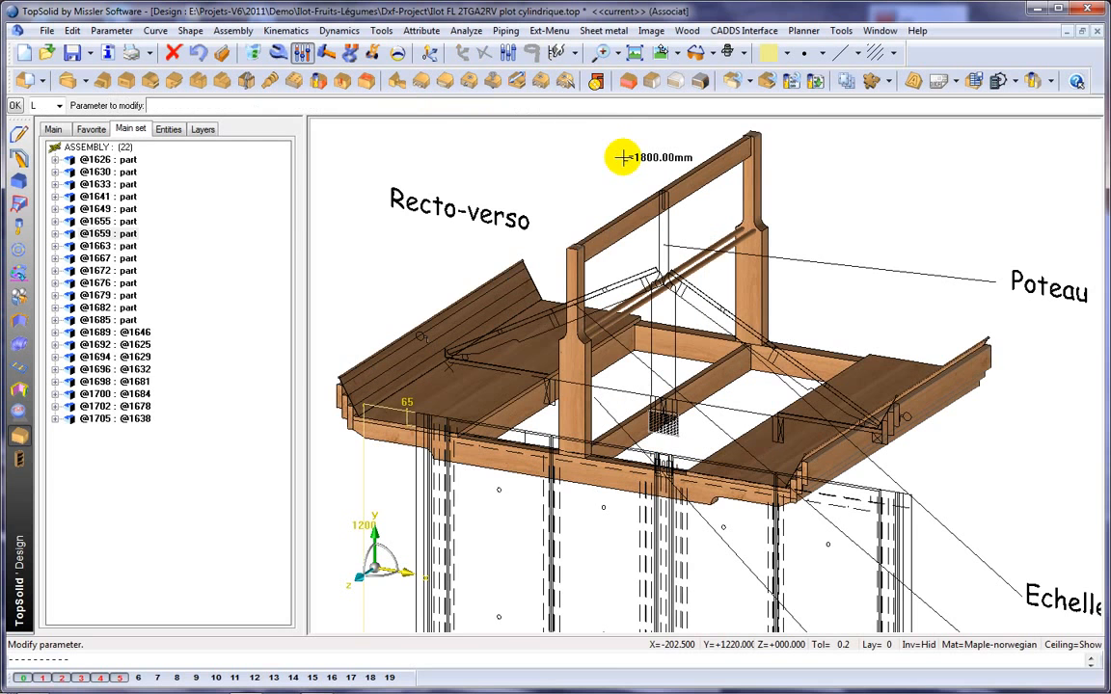
Step: Shorten the display island by setting its length parameter L to 500 mm
middle_click_drag(861, 263, 865, 262)
left_click(622, 157)
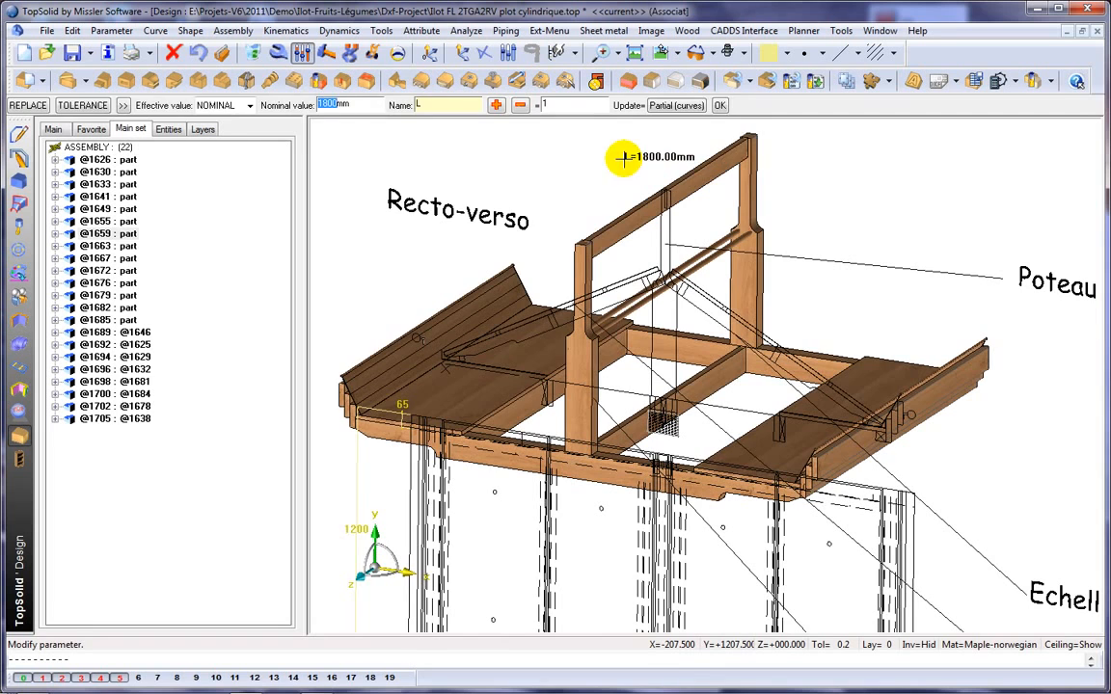
key("Return")
Step: Set the island's length parameter L to 1200 mm
mouse_move(637, 166)
middle_mouse_down()
mouse_move(662, 199)
mouse_move(625, 182)
middle_mouse_up()
left_click(614, 177)
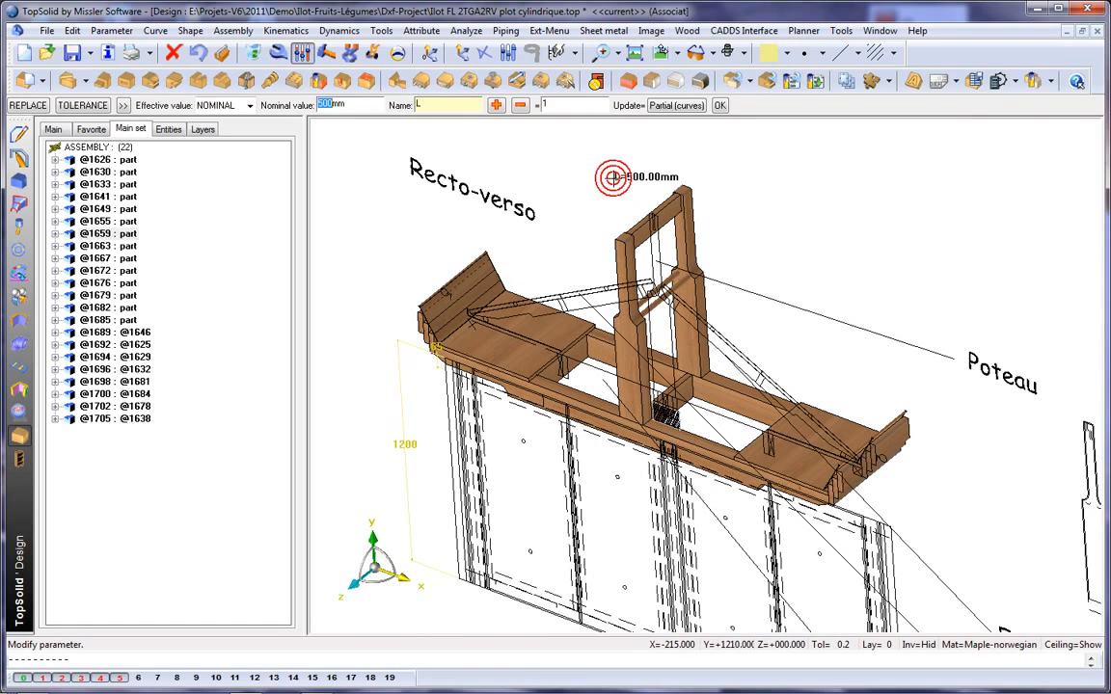
type("1200")
key("Return")
mouse_move(664, 238)
middle_mouse_down()
mouse_move(682, 204)
mouse_move(624, 240)
middle_mouse_up()
Step: Return the model to the front view and hide the assembly tree
left_click(665, 53)
scroll(624, 240, "up", 1)
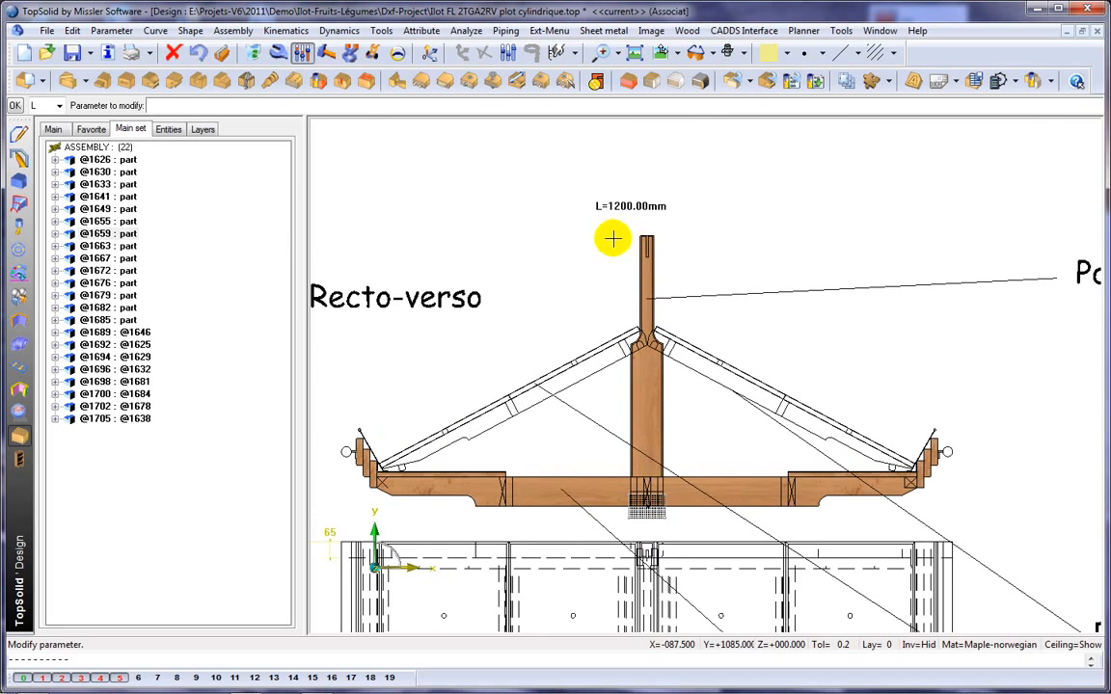
double_click(305, 244)
middle_click_drag(375, 243, 422, 226)
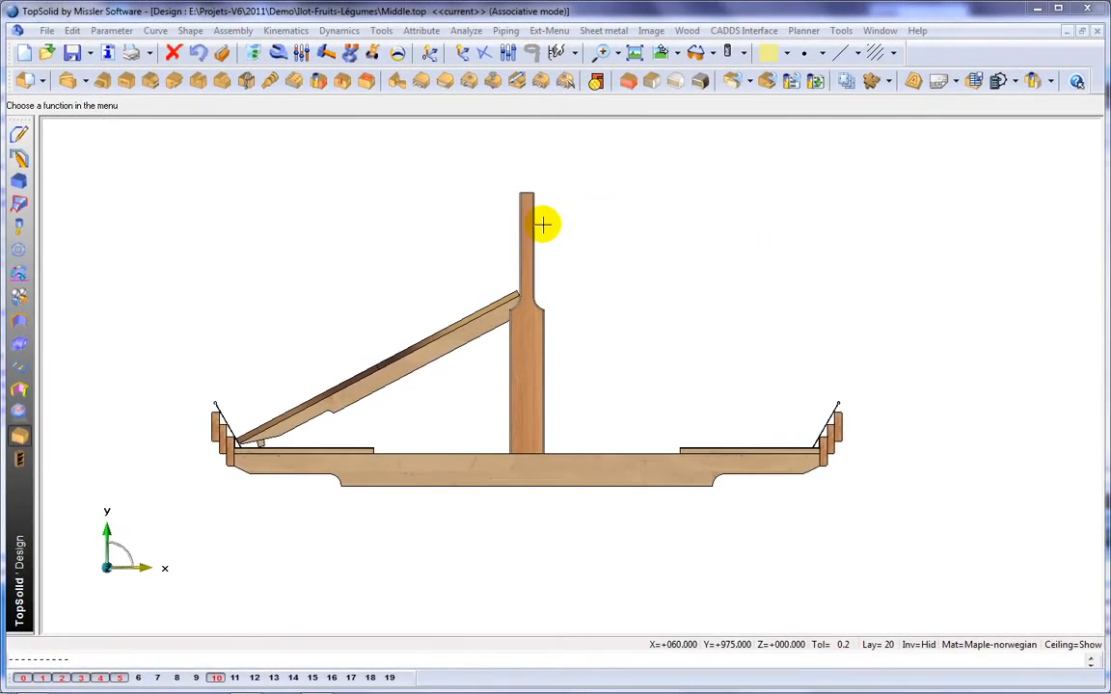
Step: Examine the Middle.top assembly with its sloped shelf in conical perspective
scroll(570, 220, "up", 1)
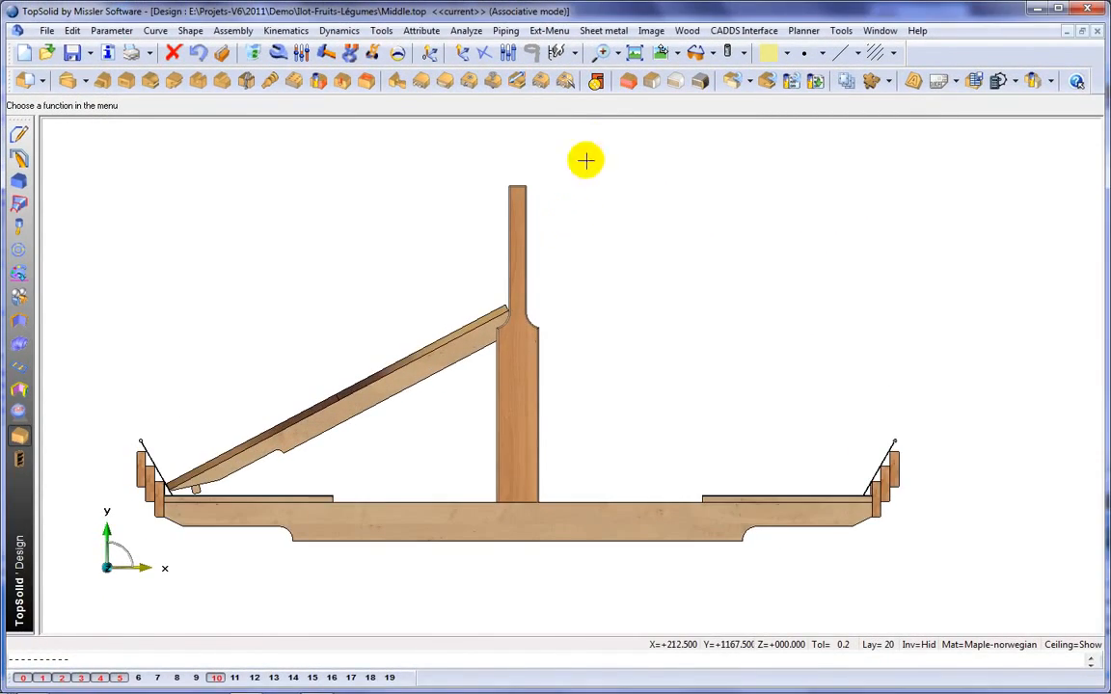
right_click(611, 118)
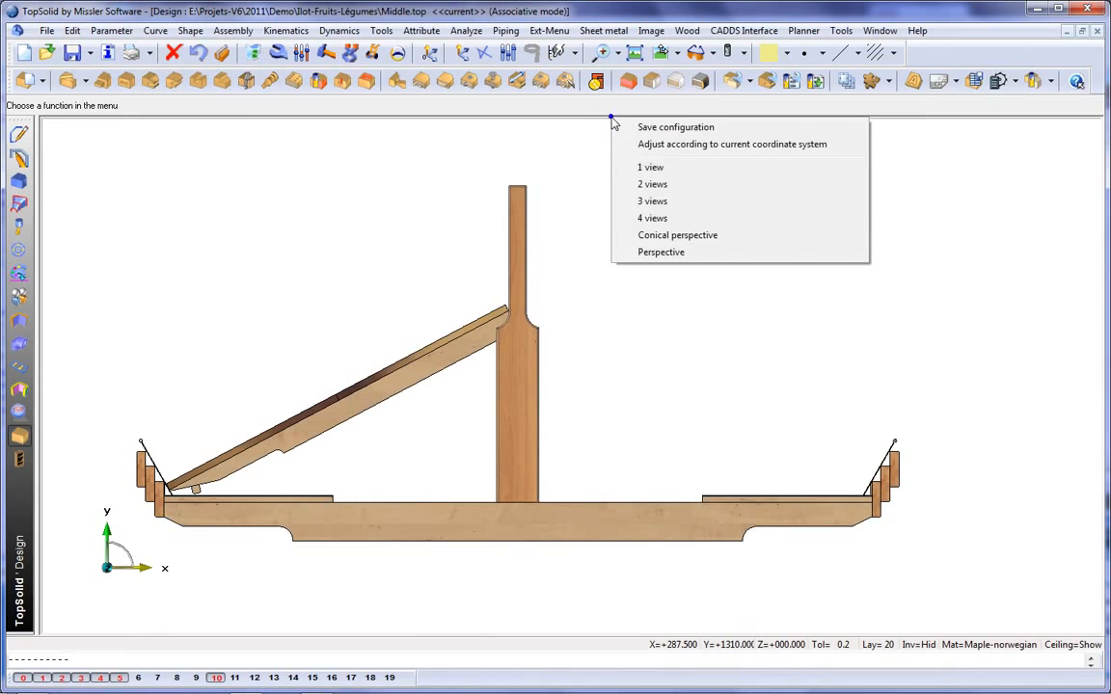
left_click(677, 236)
scroll(570, 221, "up", 1)
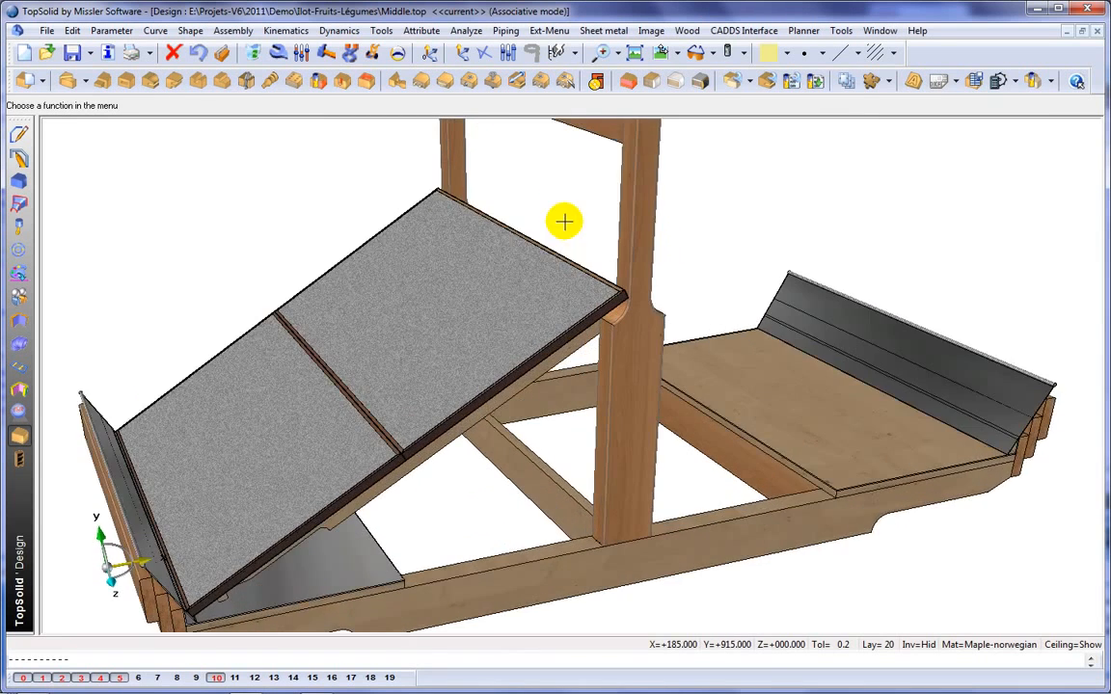
mouse_move(567, 220)
middle_mouse_down()
mouse_move(561, 254)
mouse_move(561, 226)
middle_mouse_up()
scroll(565, 280, "down", 1)
middle_click_drag(565, 281, 549, 252)
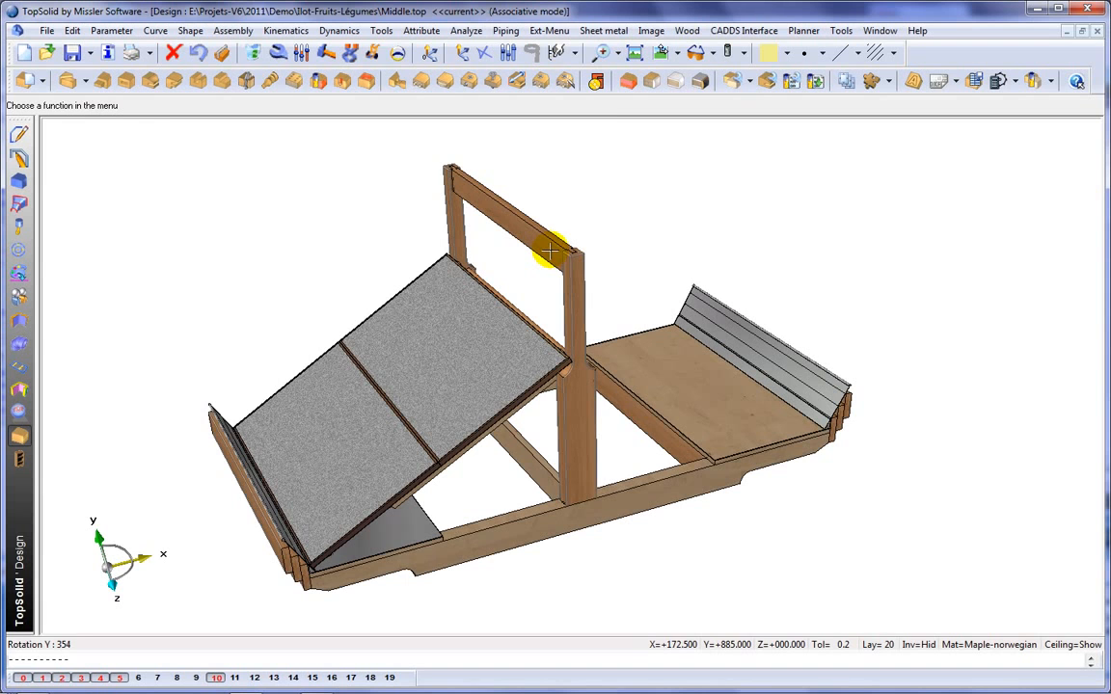
Step: Switch to the single front view and display the 2D drawing geometry together with the textured solids
right_click(641, 117)
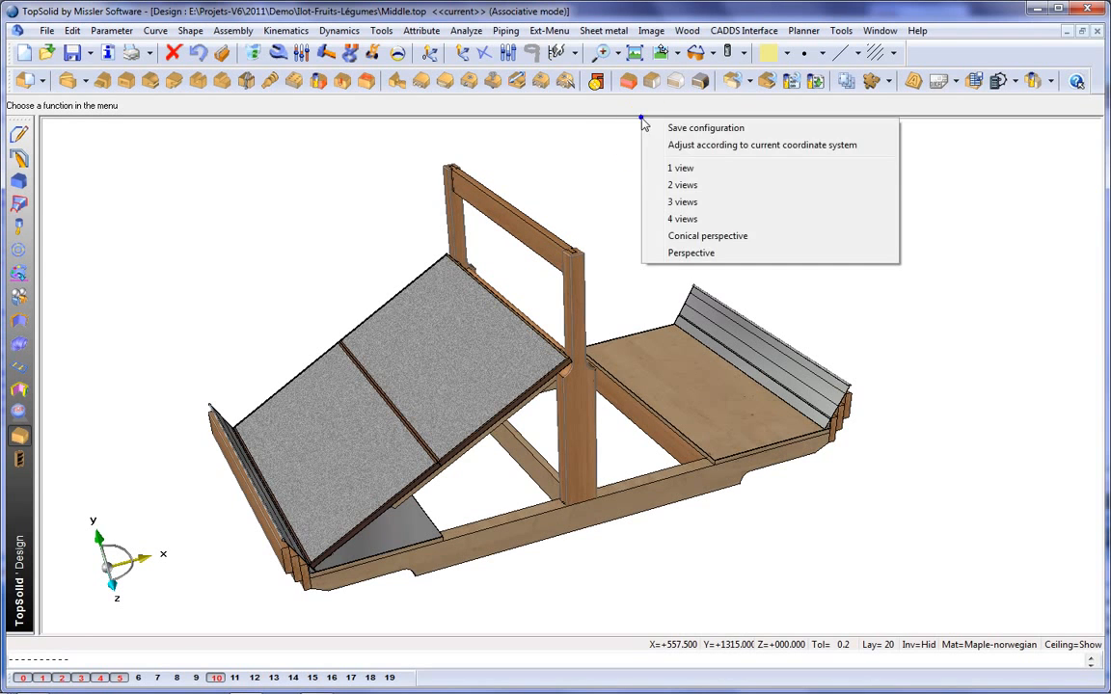
left_click(684, 169)
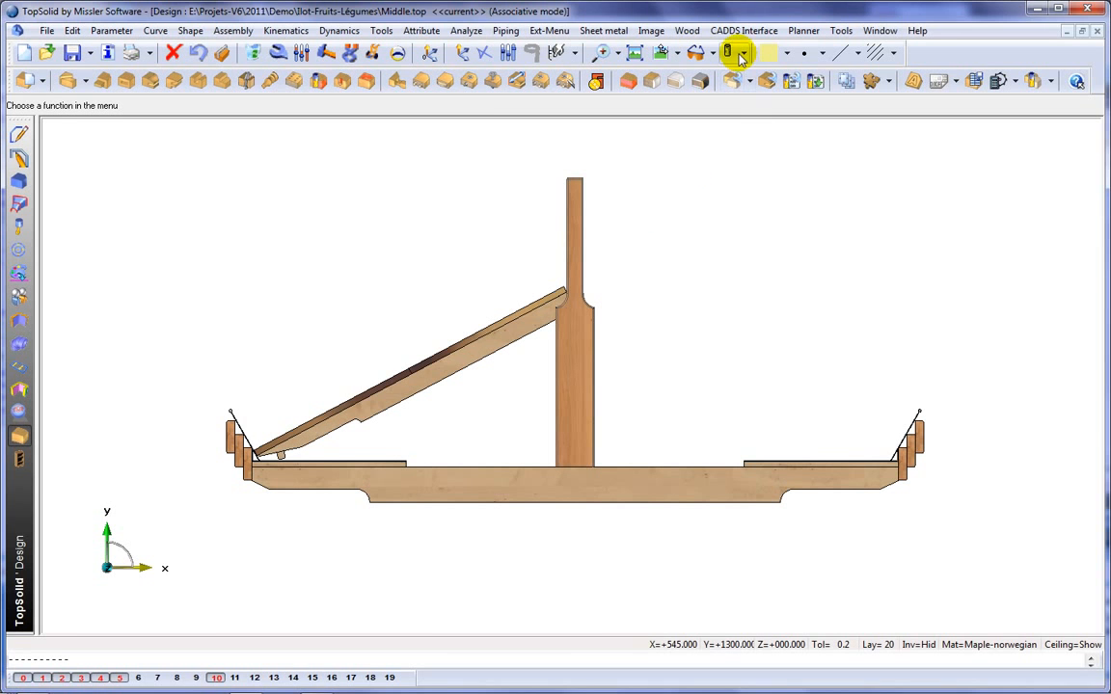
left_click(742, 55)
left_click(750, 197)
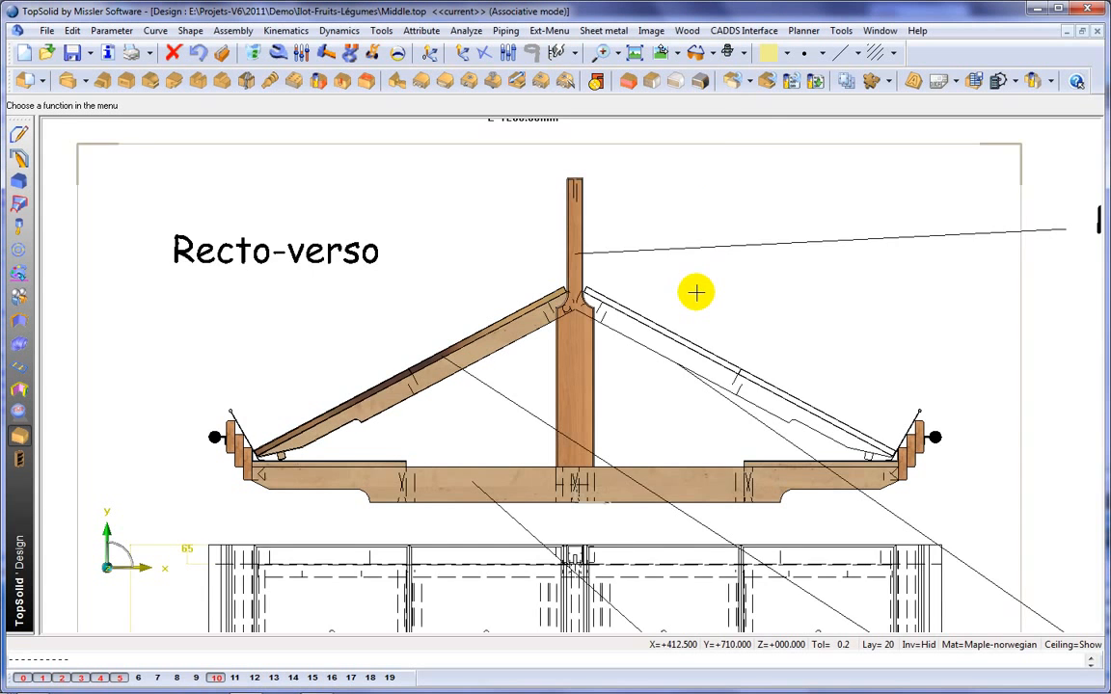
scroll(697, 290, "down", 4)
scroll(473, 307, "up", 5)
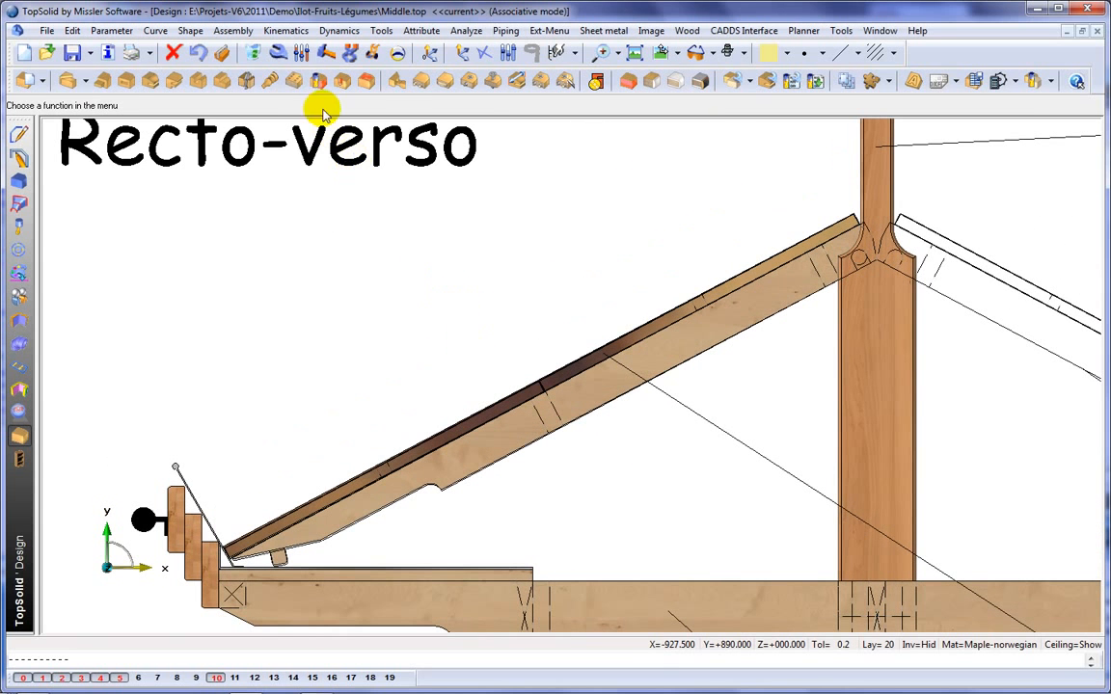
Step: Move the sloped shelf with its parents from its side rail, using global movement without collision checking, and restore the front view
left_click(374, 54)
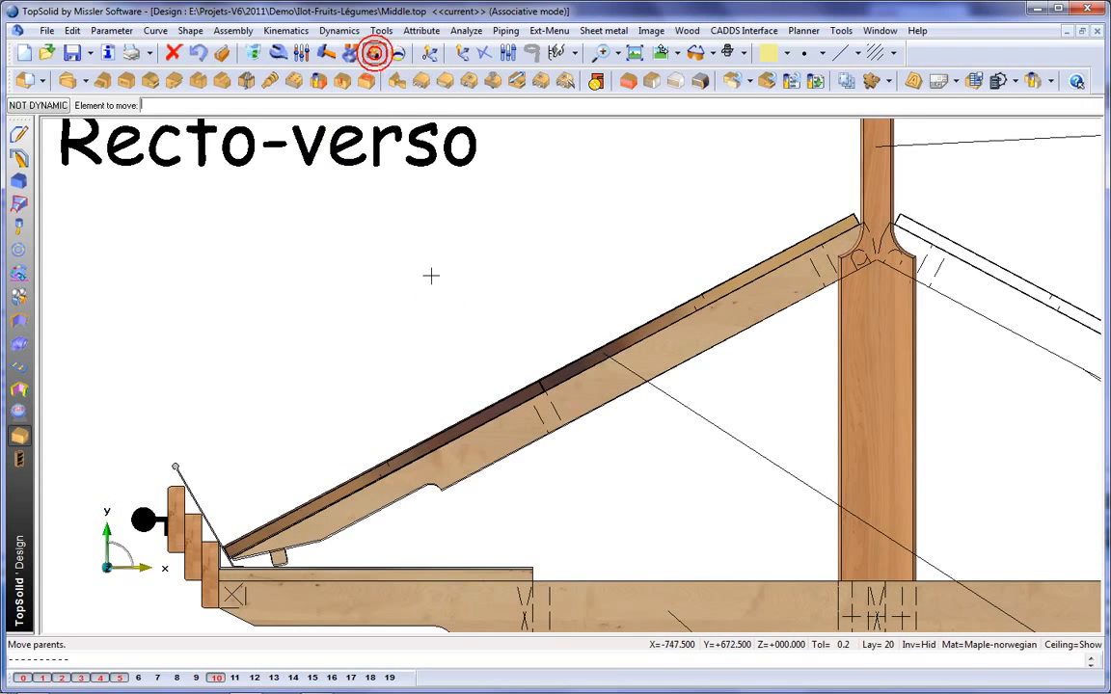
left_click(461, 453)
middle_click_drag(475, 435, 518, 450)
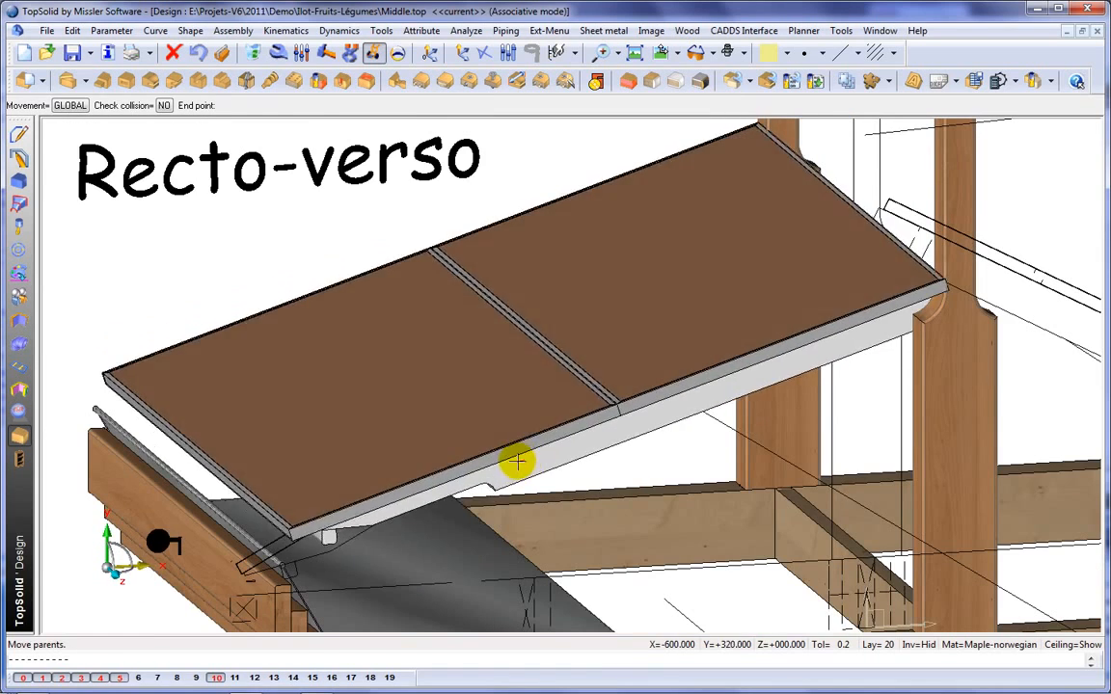
left_click(525, 472)
scroll(517, 419, "down", 3)
middle_click_drag(517, 417, 521, 324)
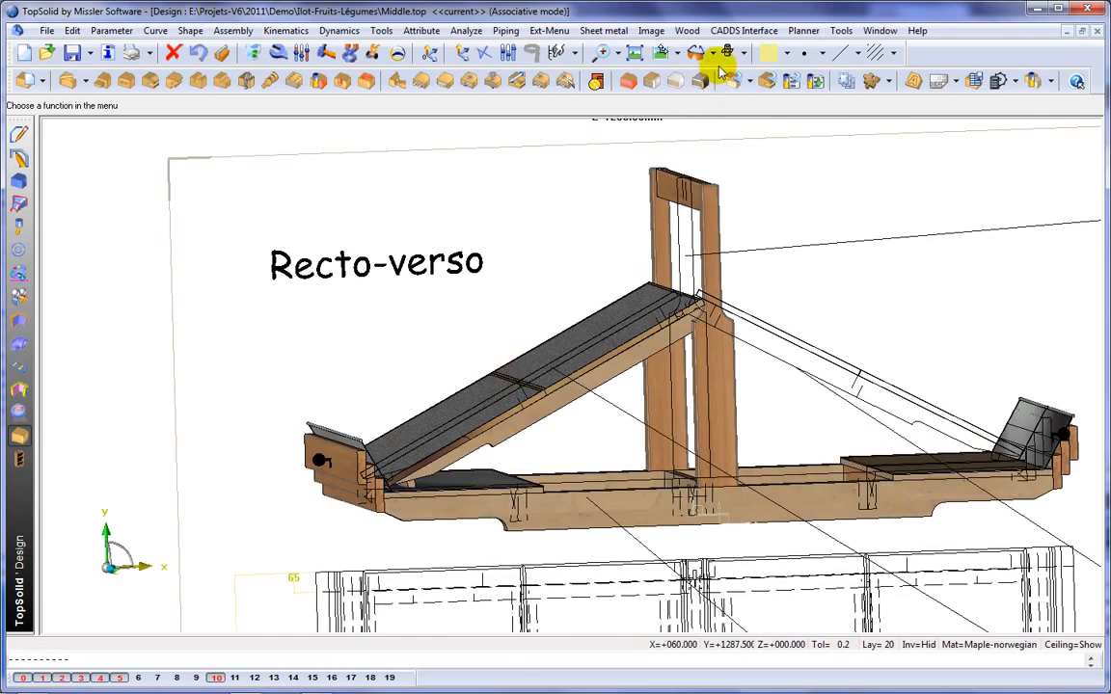
left_click(661, 53)
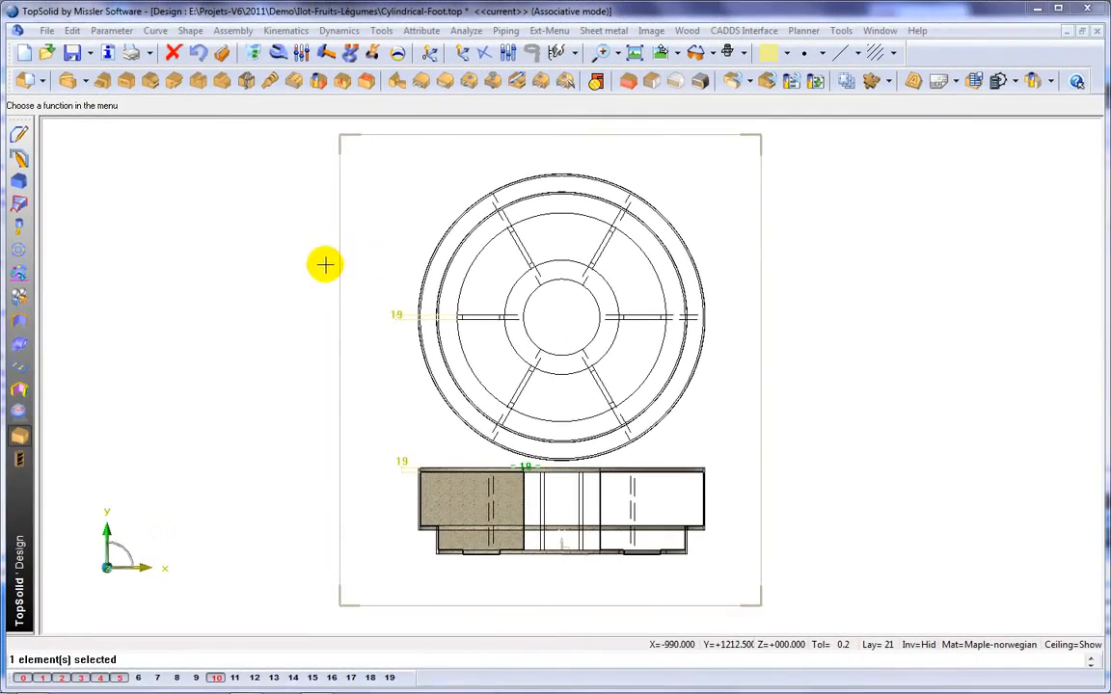
Step: Repeat the vertical support panel of the cylindrical foot circularly around the Y+ axis
middle_click_drag(325, 264, 457, 281)
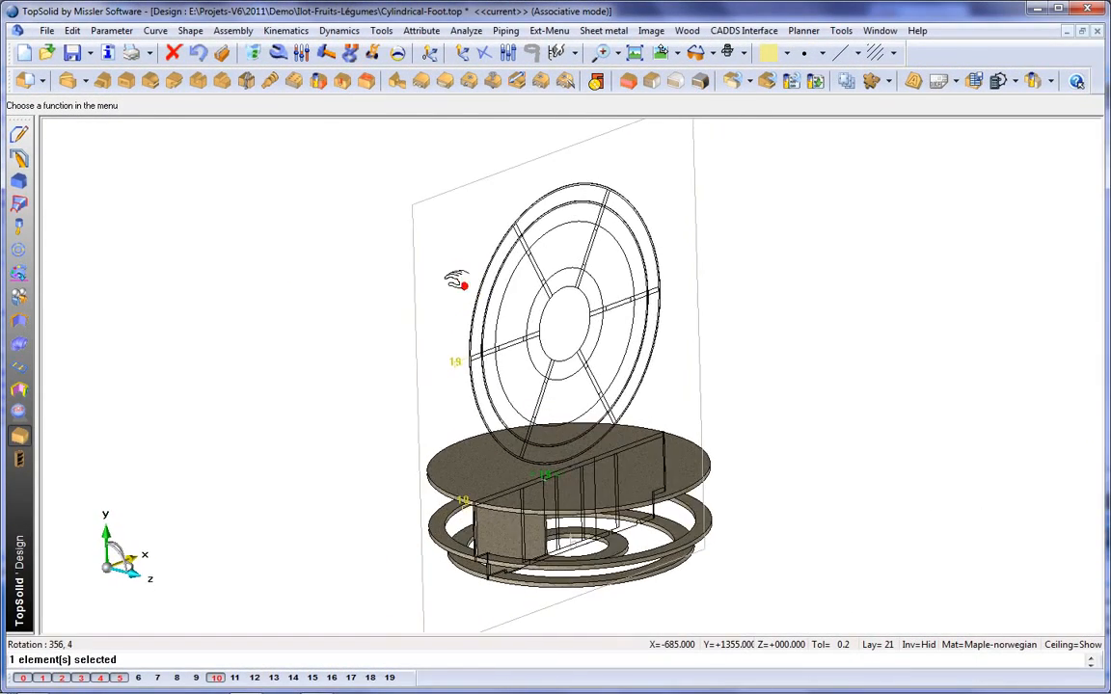
scroll(496, 468, "up", 5)
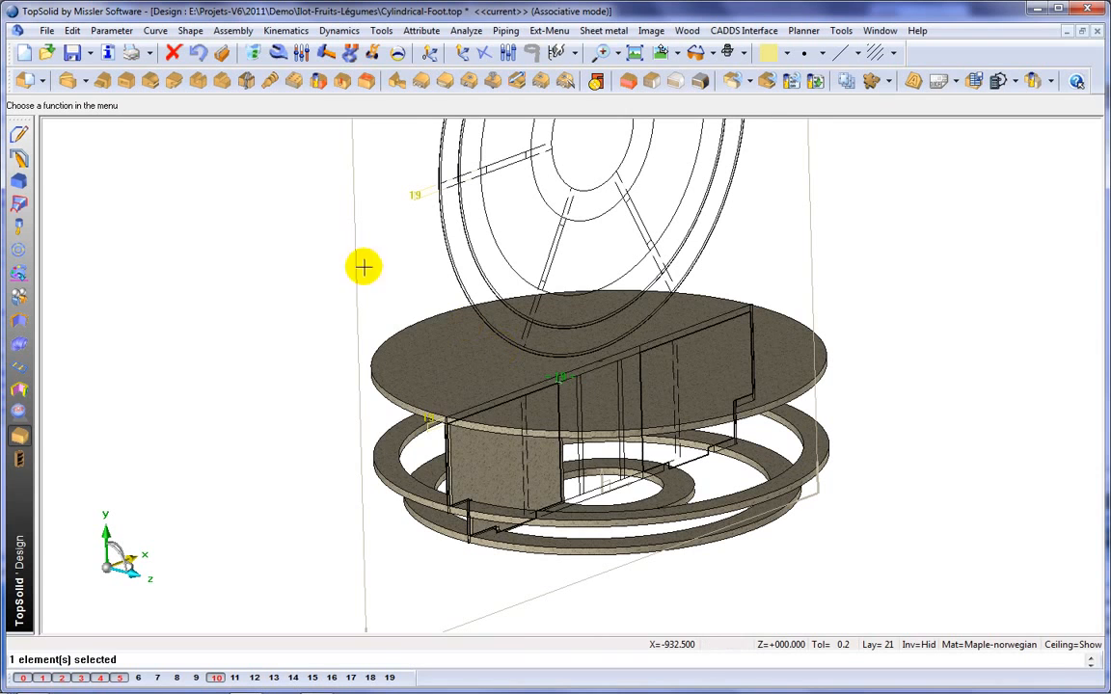
left_click(72, 30)
left_click(108, 252)
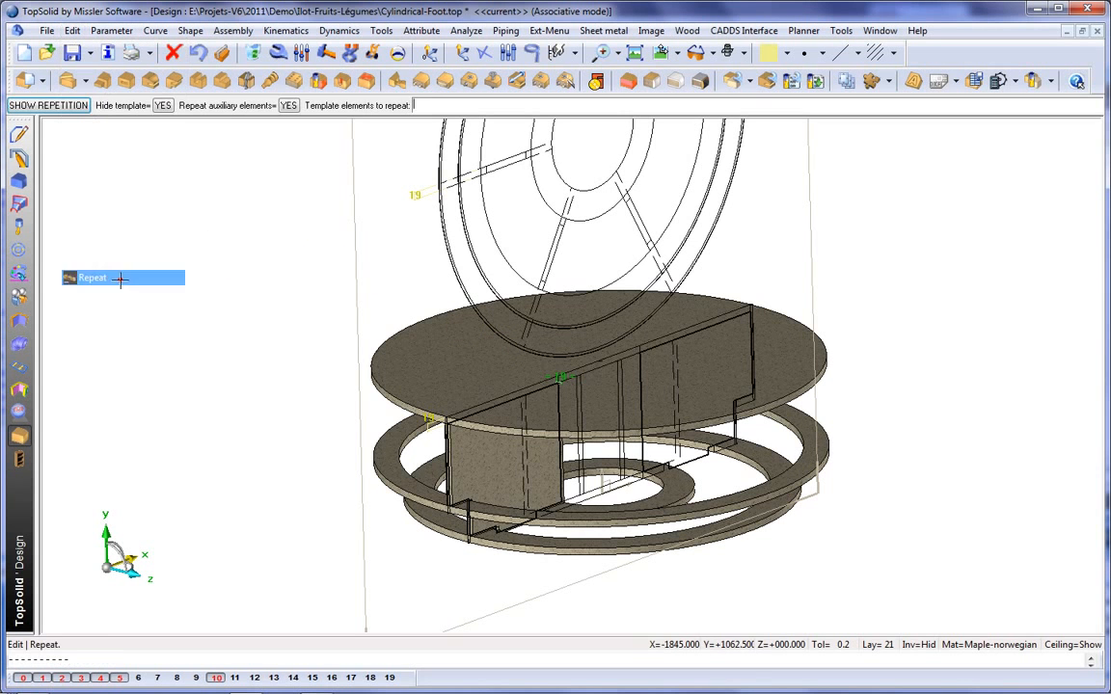
left_click(453, 454)
left_click(68, 106)
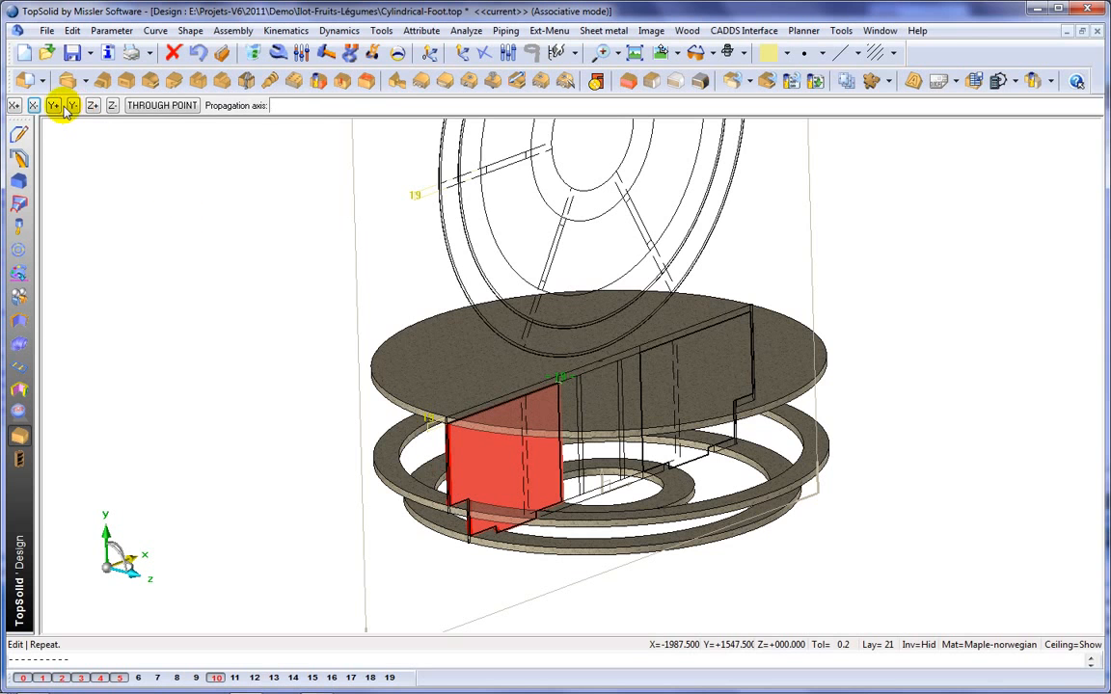
left_click(54, 106)
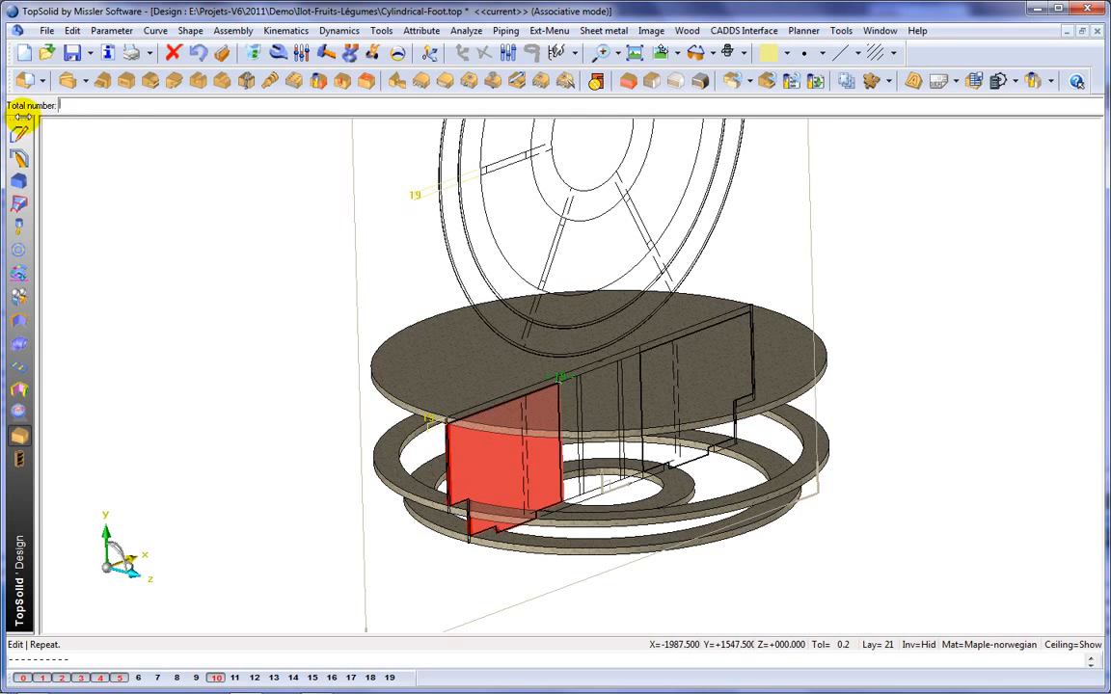
key("Return")
middle_click_drag(361, 256, 396, 281)
Step: Revolve the thin outer section of the foot into a solid about the Y+ axis to form the upper band
left_click(21, 179)
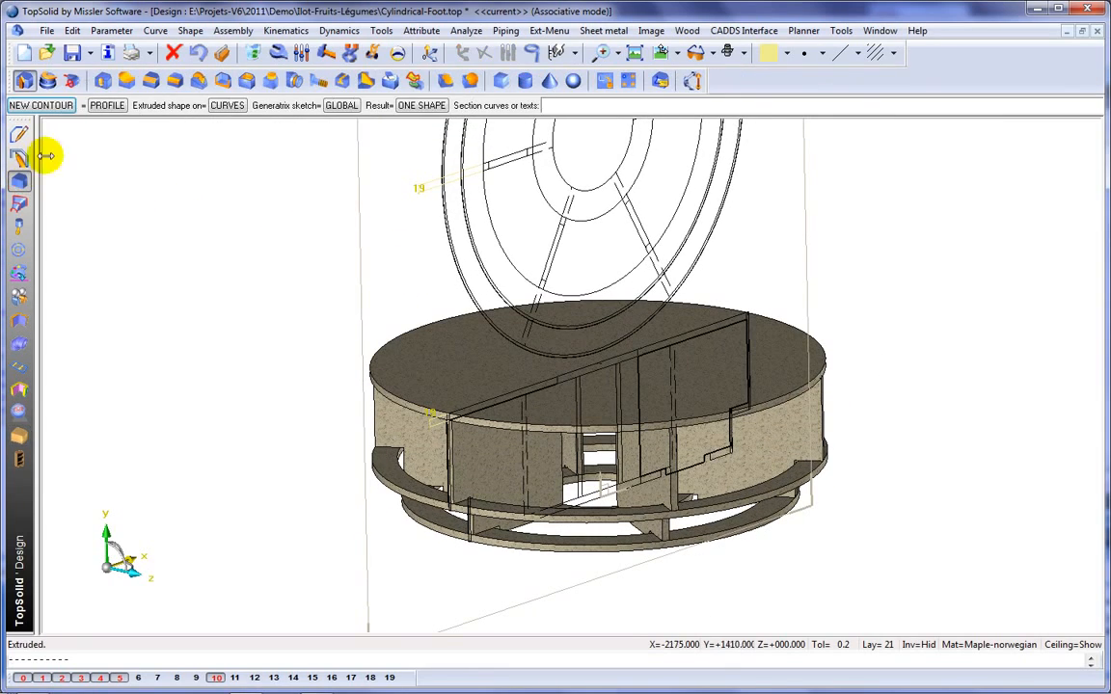
left_click(48, 81)
scroll(450, 516, "up", 1)
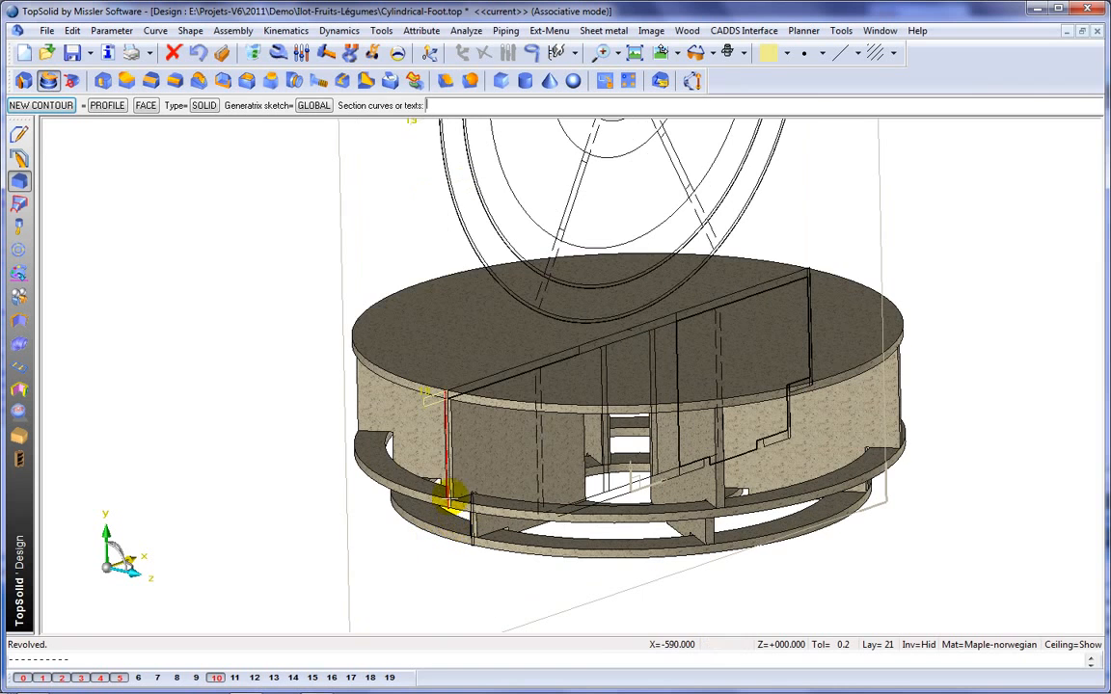
left_click(548, 522)
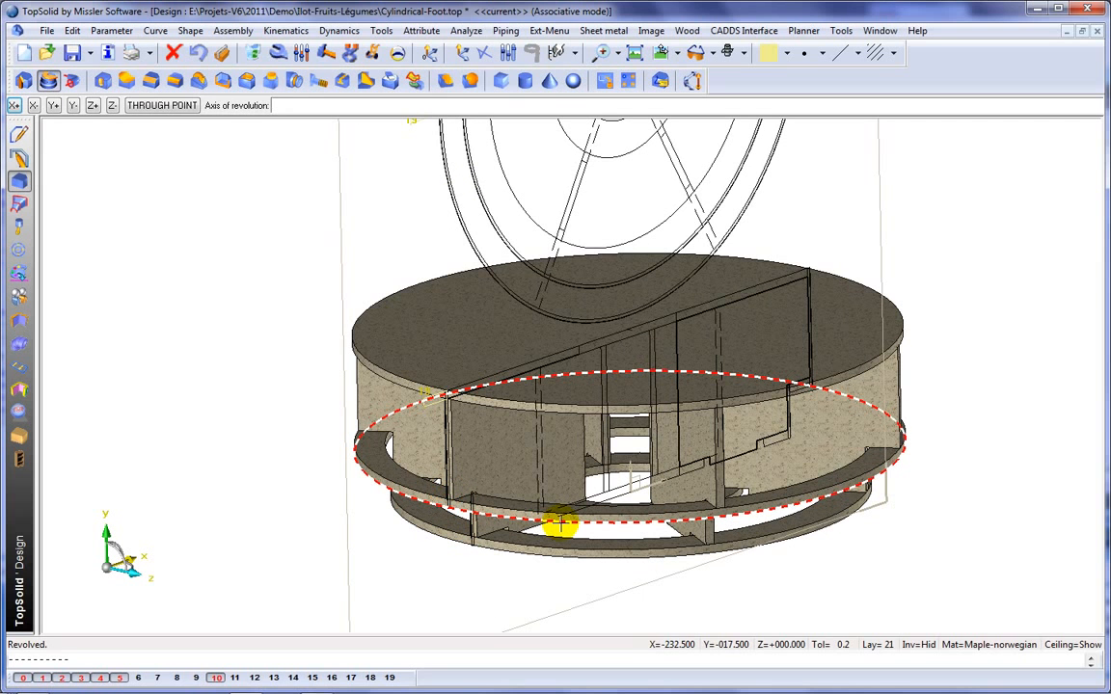
right_click(581, 532)
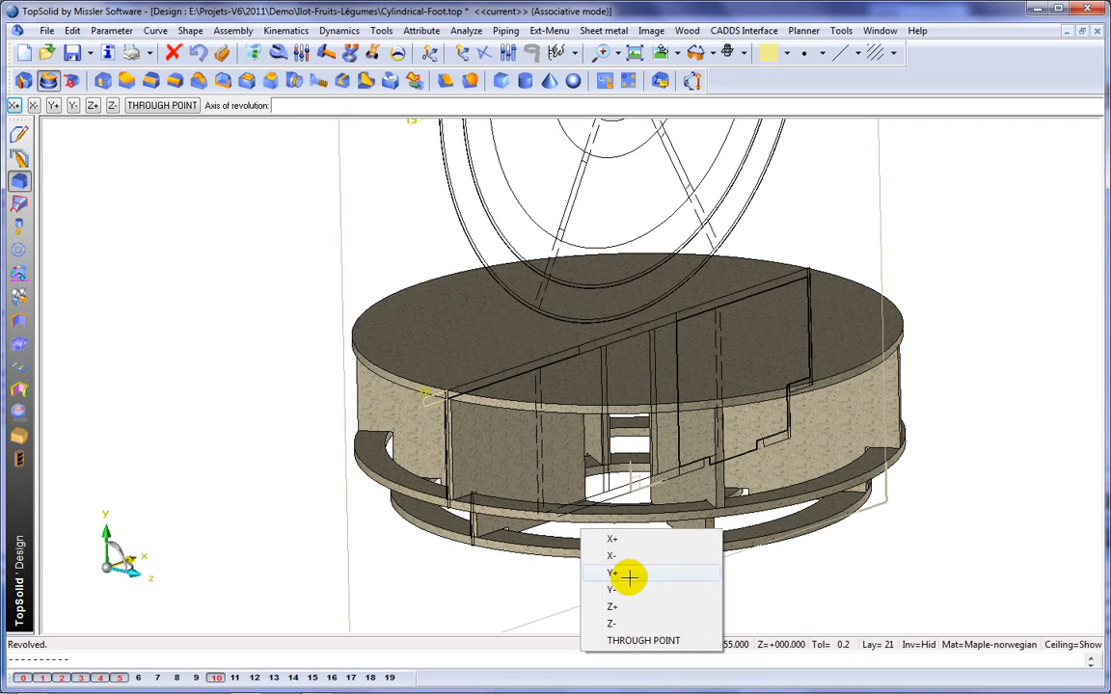
left_click(628, 574)
key("Return")
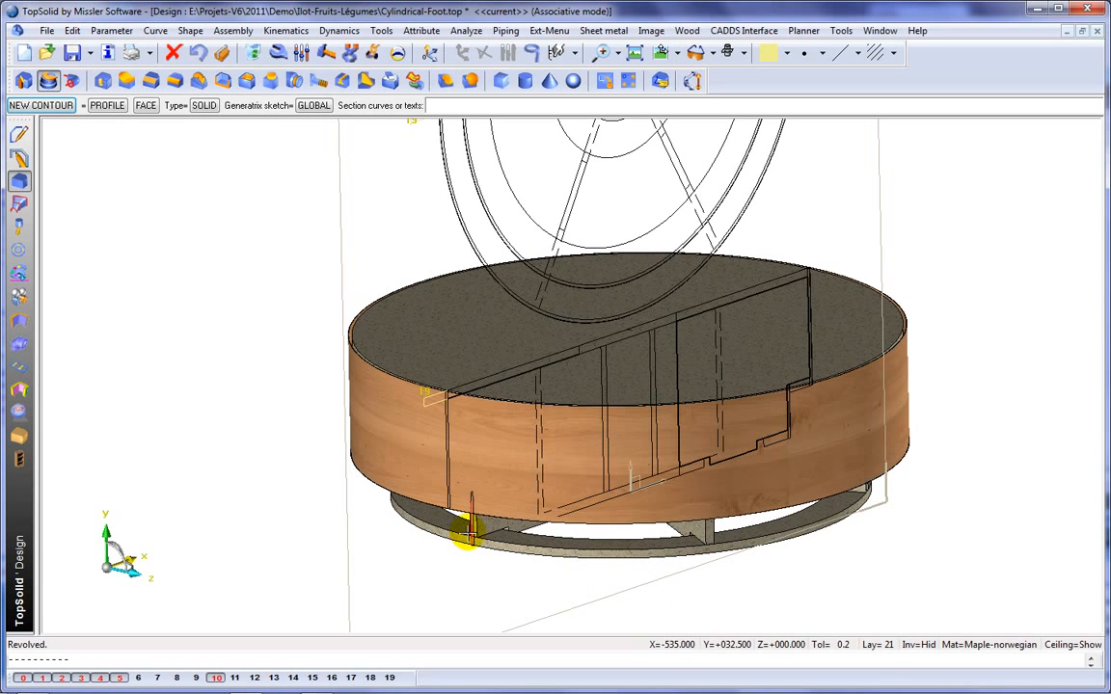
Step: Revolve the thin lower section of the foot 360° about the Y+ axis to form the plinth band
left_click(467, 531)
right_click(595, 571)
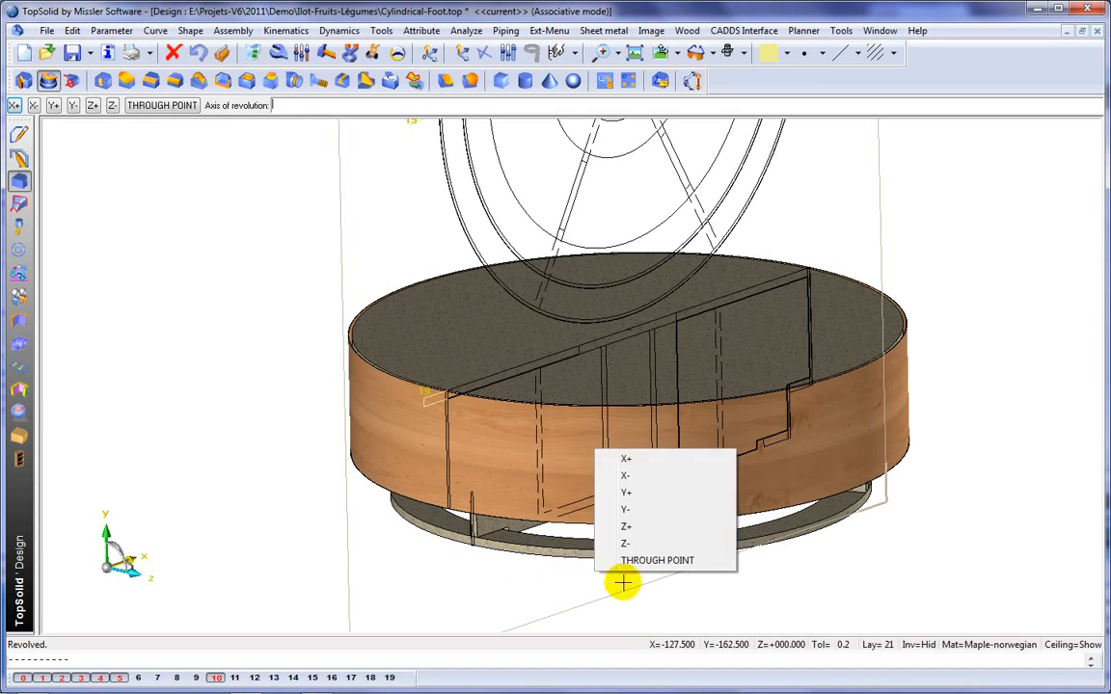
left_click(627, 493)
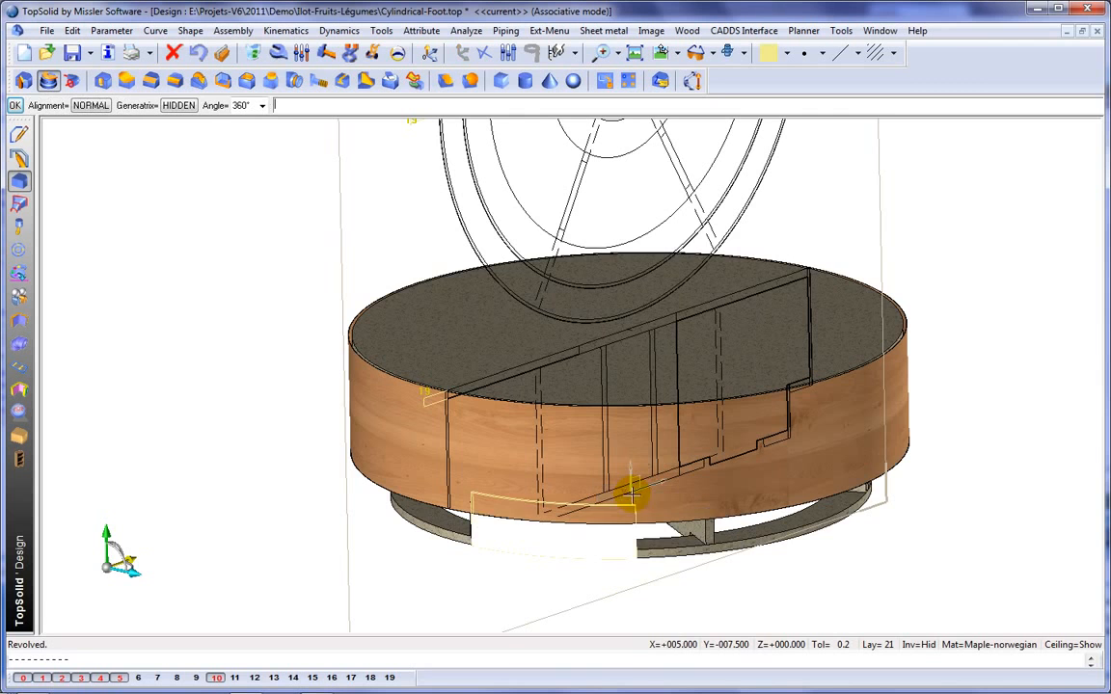
key("Return")
Step: Display only the textured solids of the cylindrical foot and inspect it from below and above
middle_click_drag(652, 576, 616, 514)
middle_click_drag(617, 429, 620, 392)
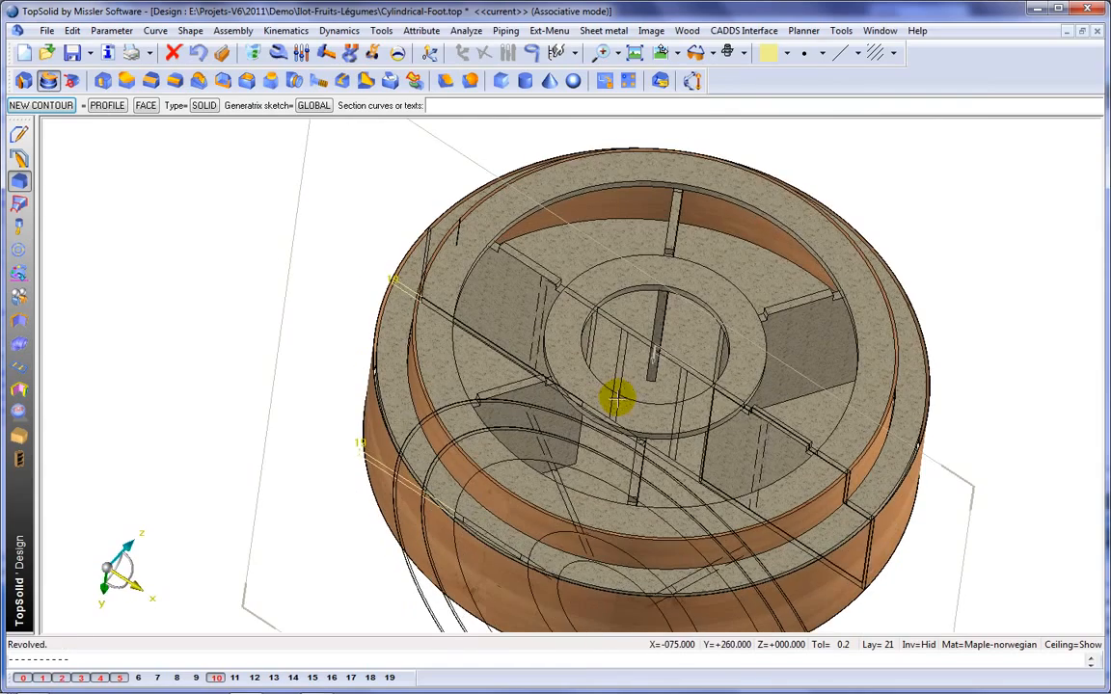
left_click(745, 54)
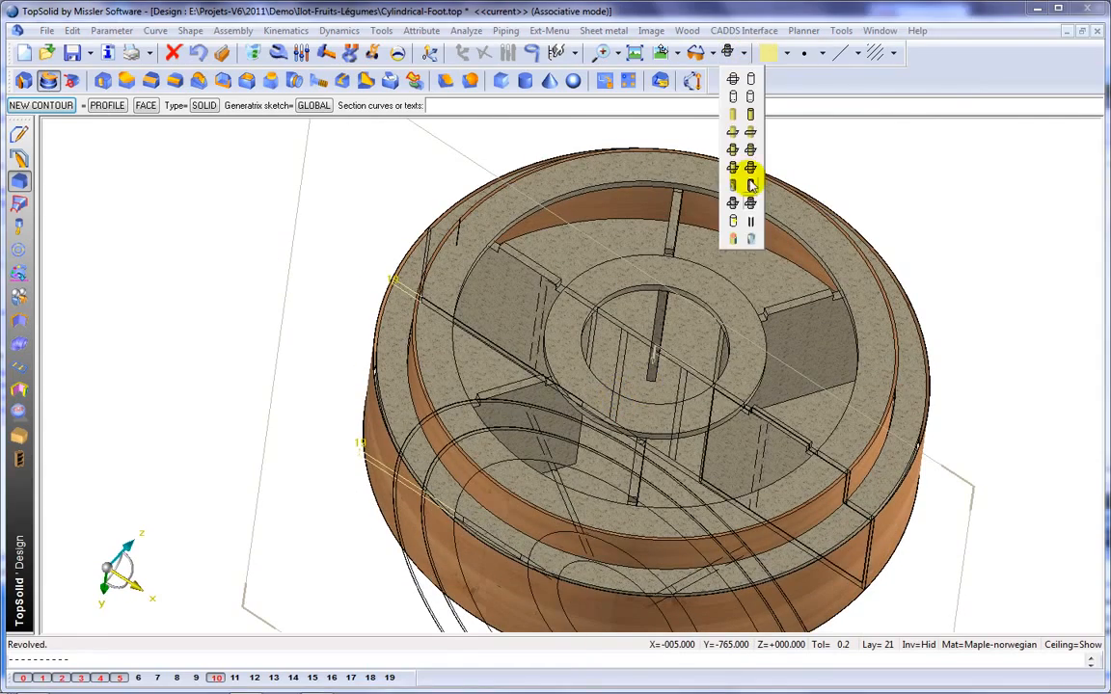
left_click(751, 184)
mouse_move(747, 179)
middle_mouse_down()
mouse_move(738, 195)
mouse_move(715, 178)
mouse_move(732, 334)
mouse_move(722, 379)
mouse_move(711, 318)
middle_mouse_up()
middle_click_drag(662, 185, 664, 228)
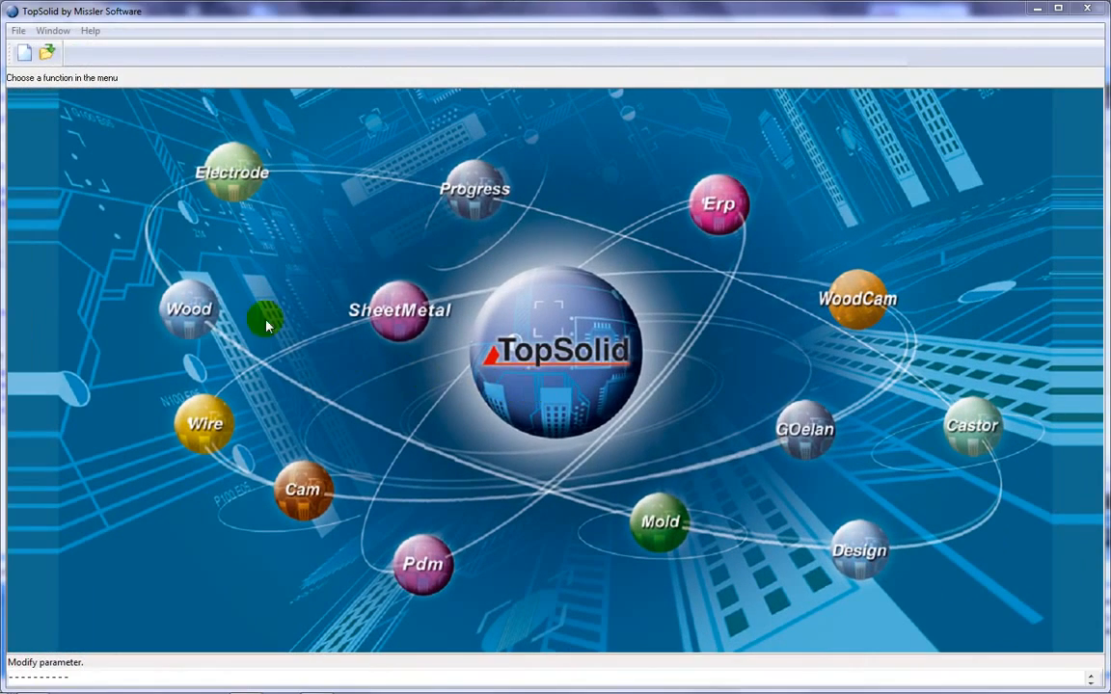
Step: Create a design document without a template and include the Middle.top sub-assembly on the origin coordinate system
left_click(23, 53)
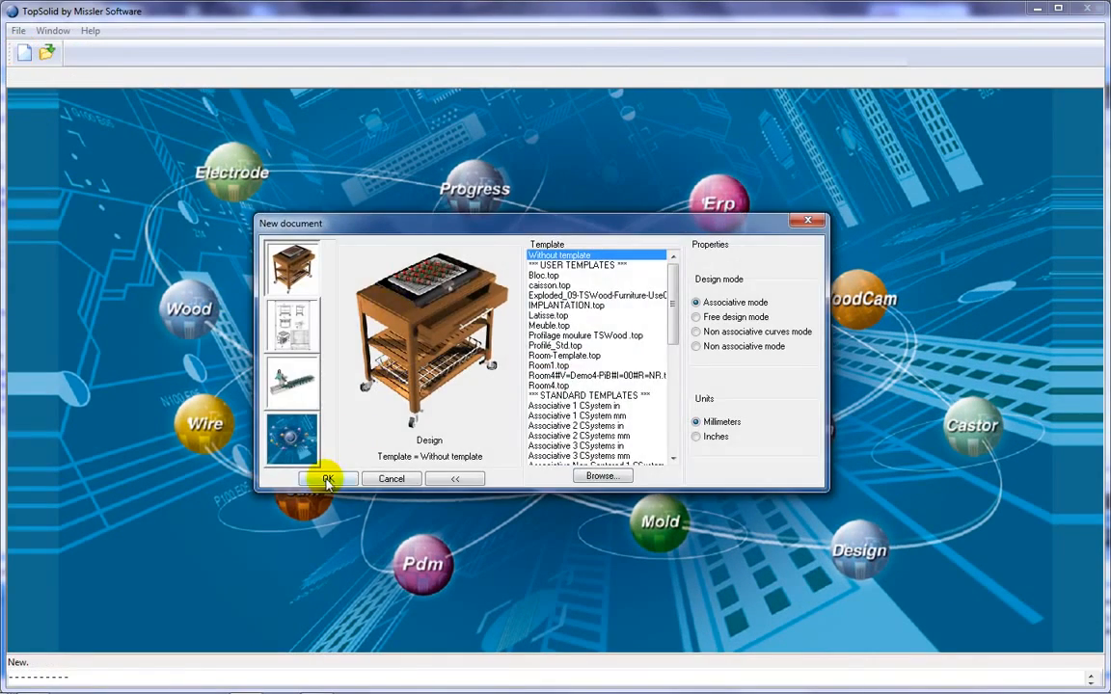
left_click(327, 479)
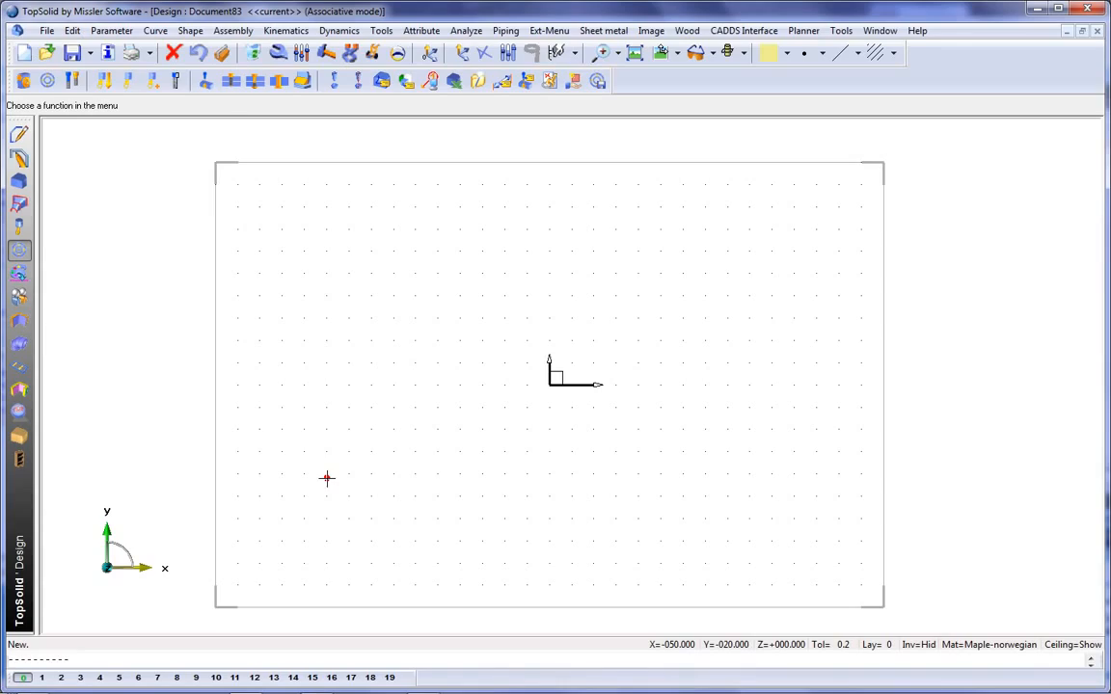
left_click(25, 83)
left_click(25, 105)
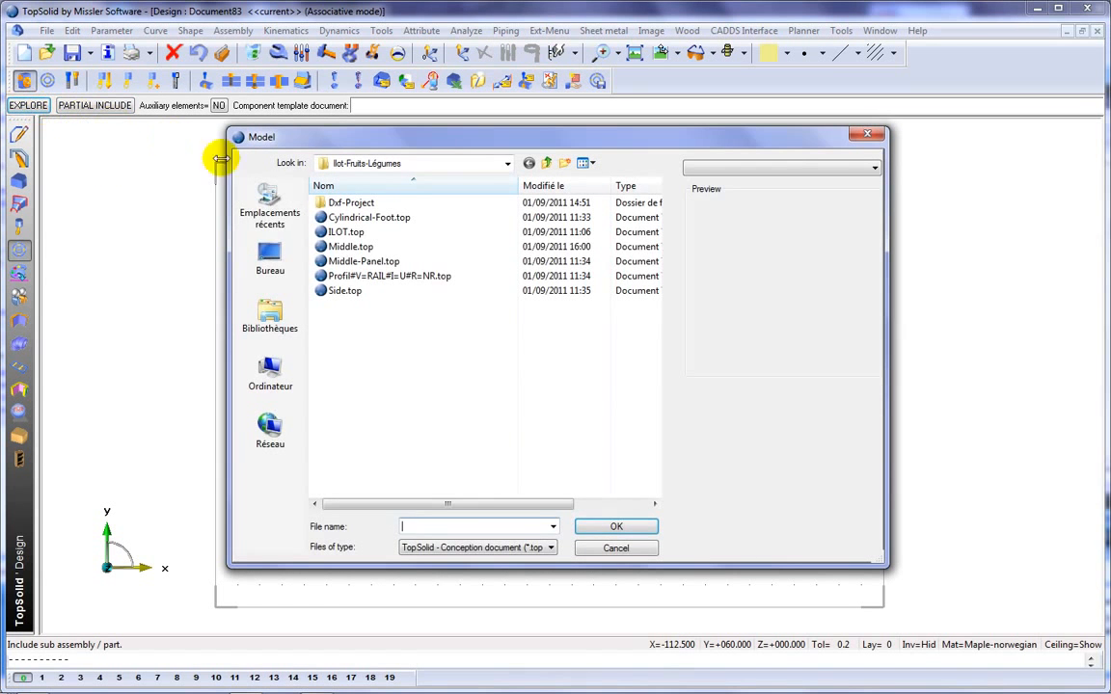
left_click(323, 247)
left_click(617, 529)
key("Return")
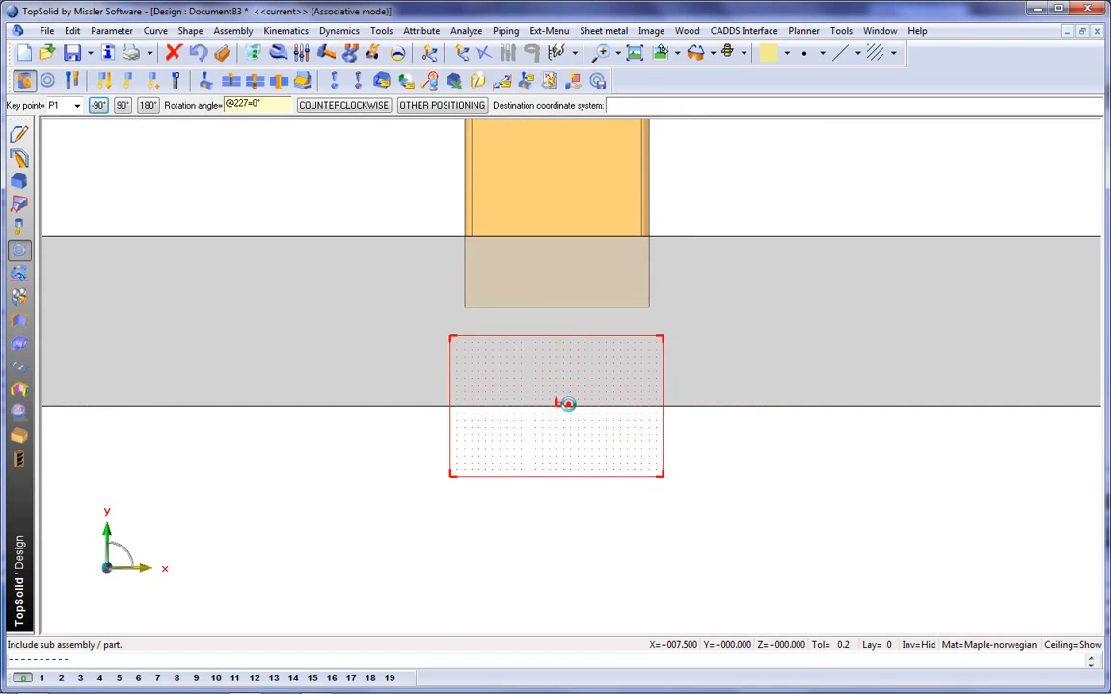
left_click(567, 405)
Step: Display the included middle section as a textured solid in a perspective-style 3D view
scroll(558, 471, "down", 5)
scroll(617, 439, "down", 1)
left_click(745, 55)
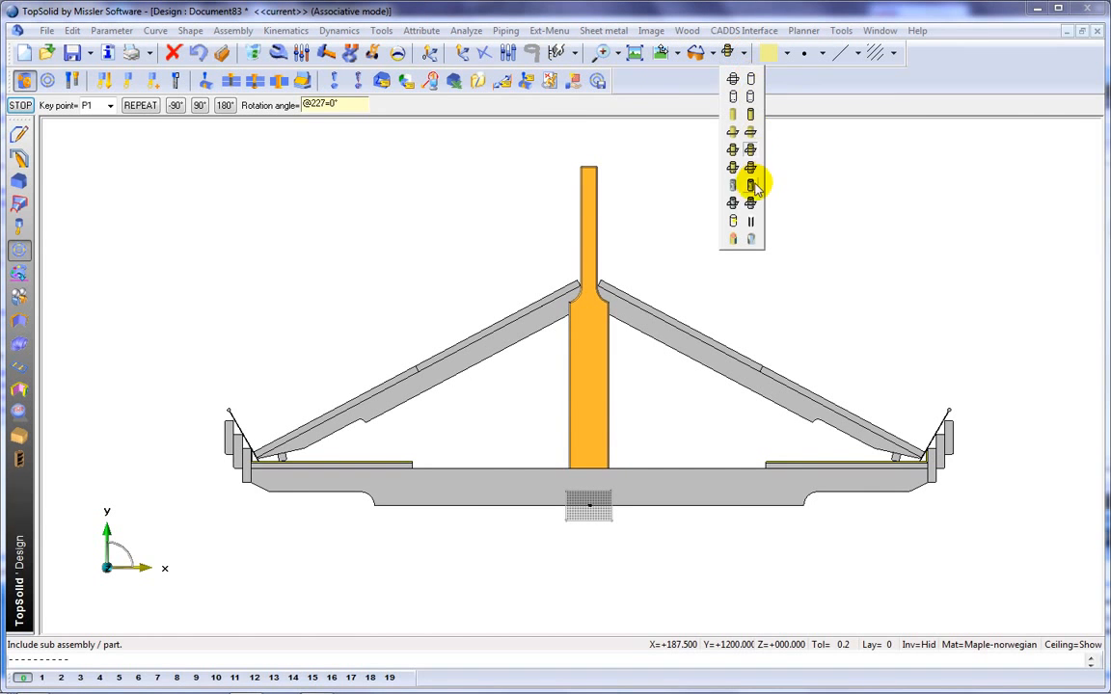
left_click(752, 185)
middle_click_drag(686, 187, 778, 219)
Step: Repeat the middle section by symmetry to place two sections end to end
left_click(142, 106)
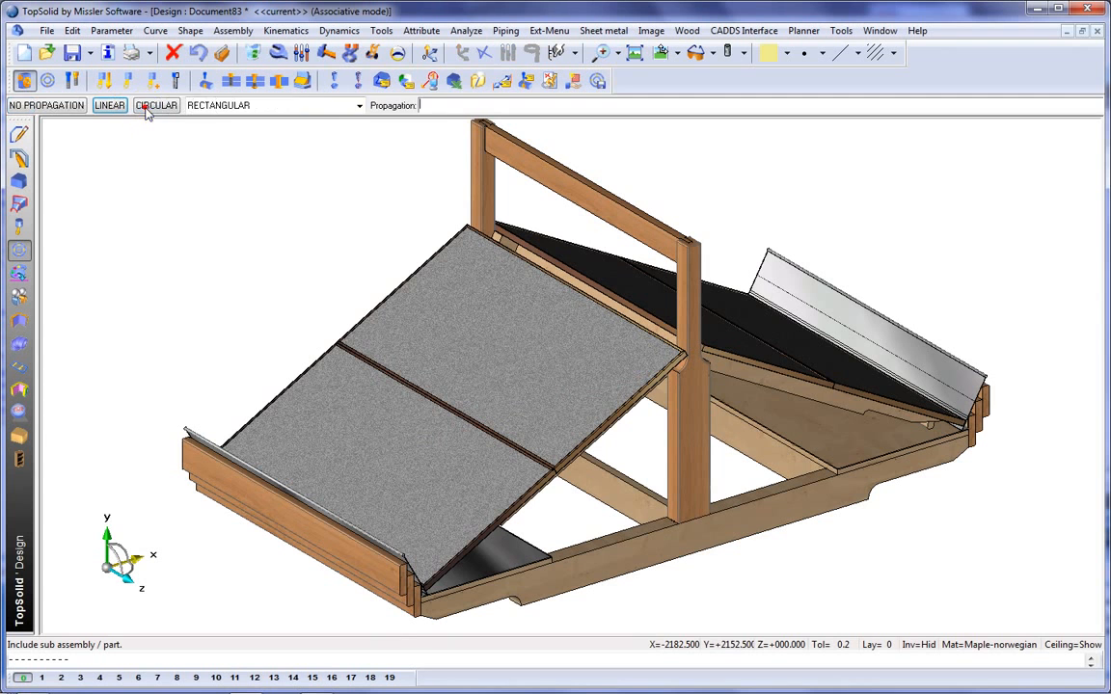
left_click(193, 104)
left_click(198, 141)
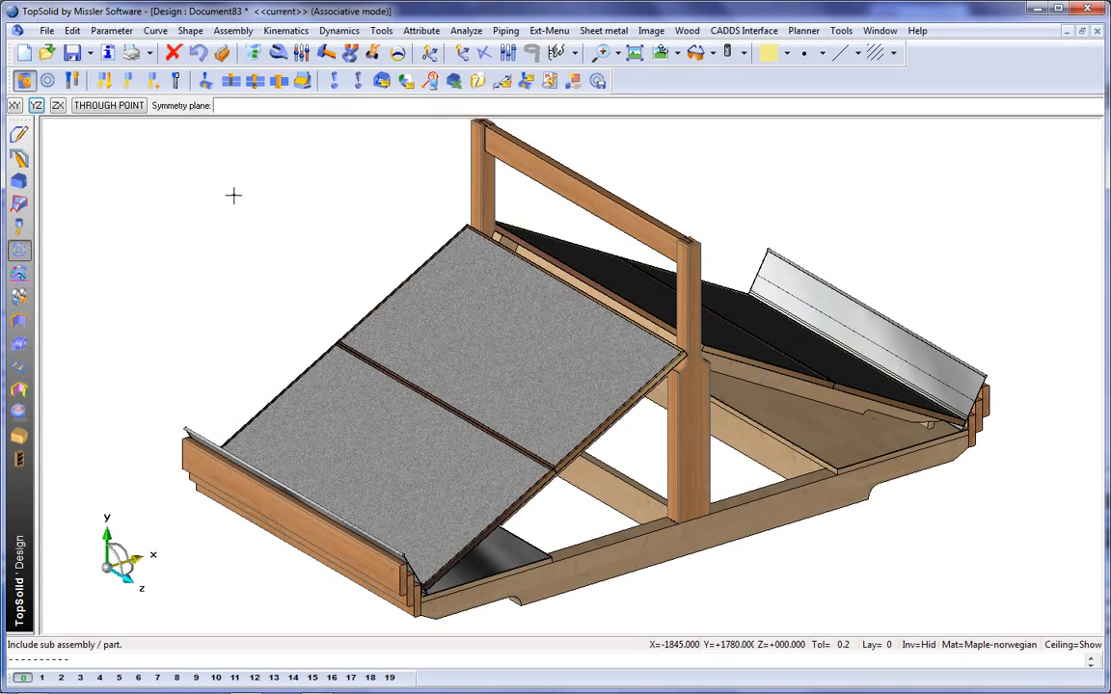
middle_click(234, 196)
scroll(253, 231, "down", 3)
middle_click_drag(241, 203, 365, 259)
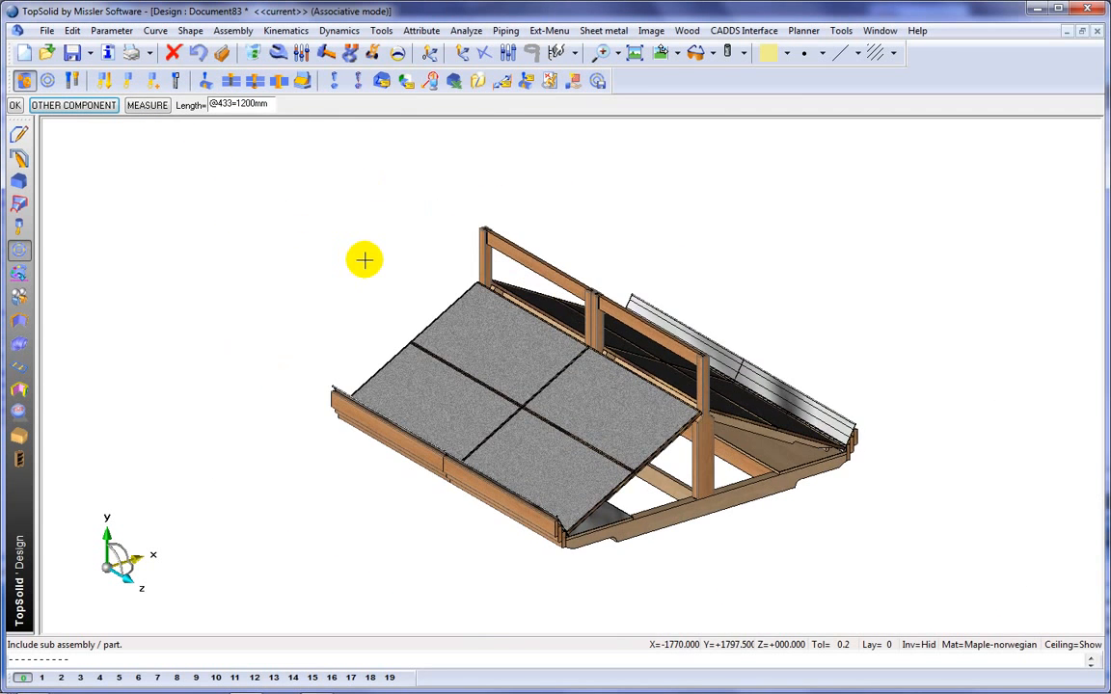
Step: Include the Side.top component and drop it beside the end of the middle sections
left_click(93, 106)
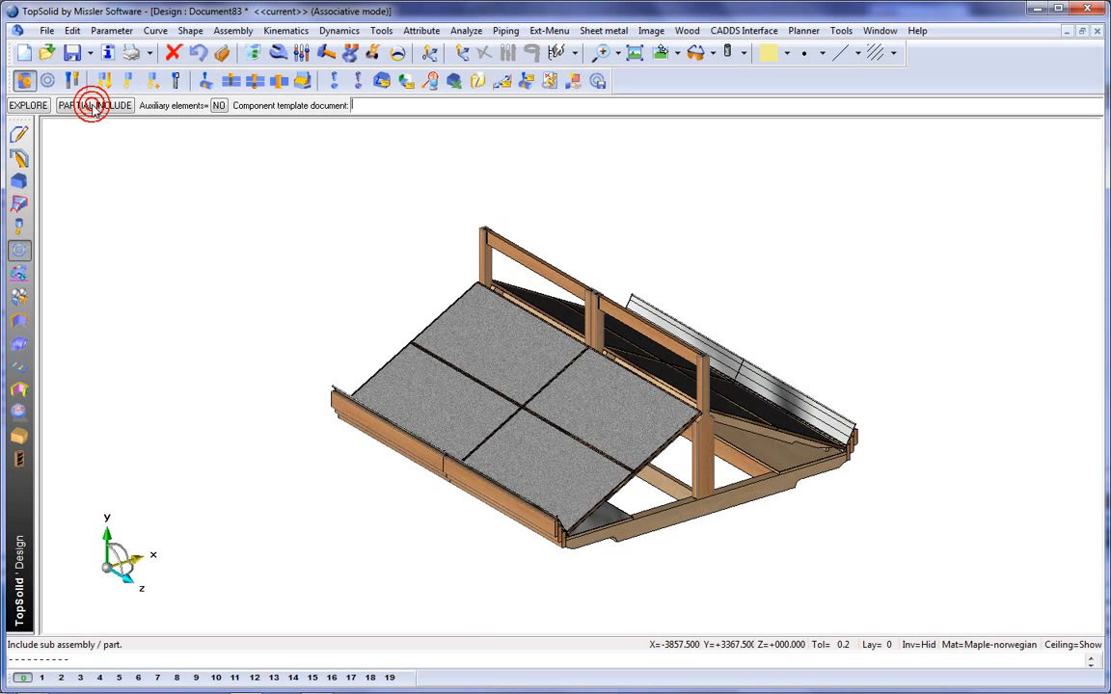
left_click(43, 107)
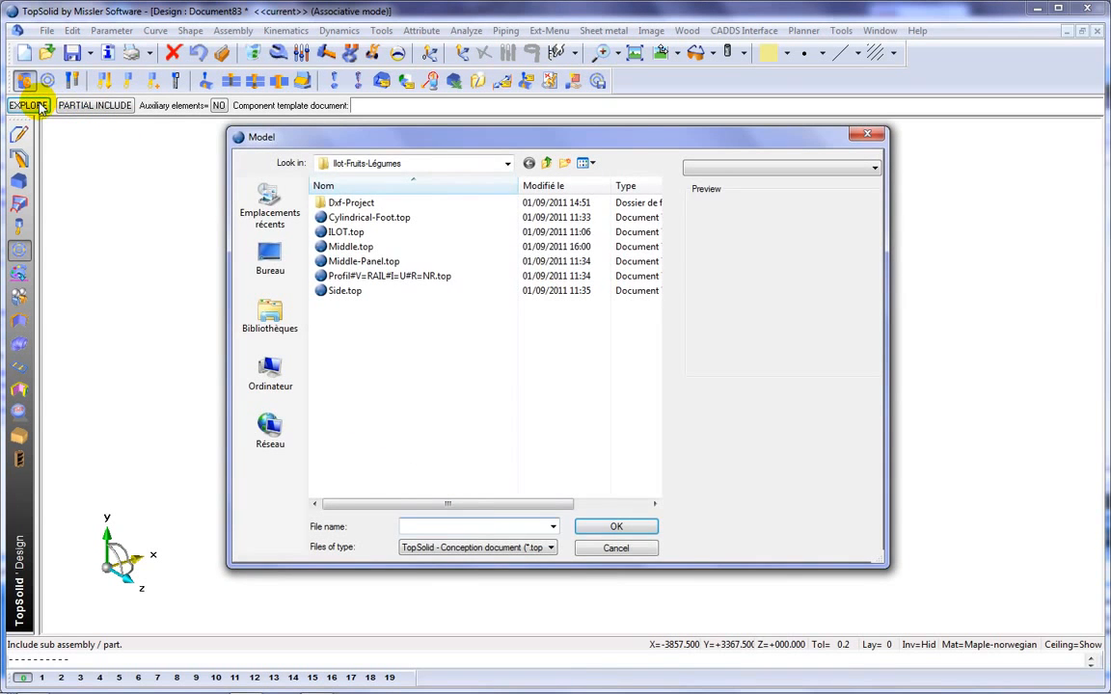
left_click(348, 291)
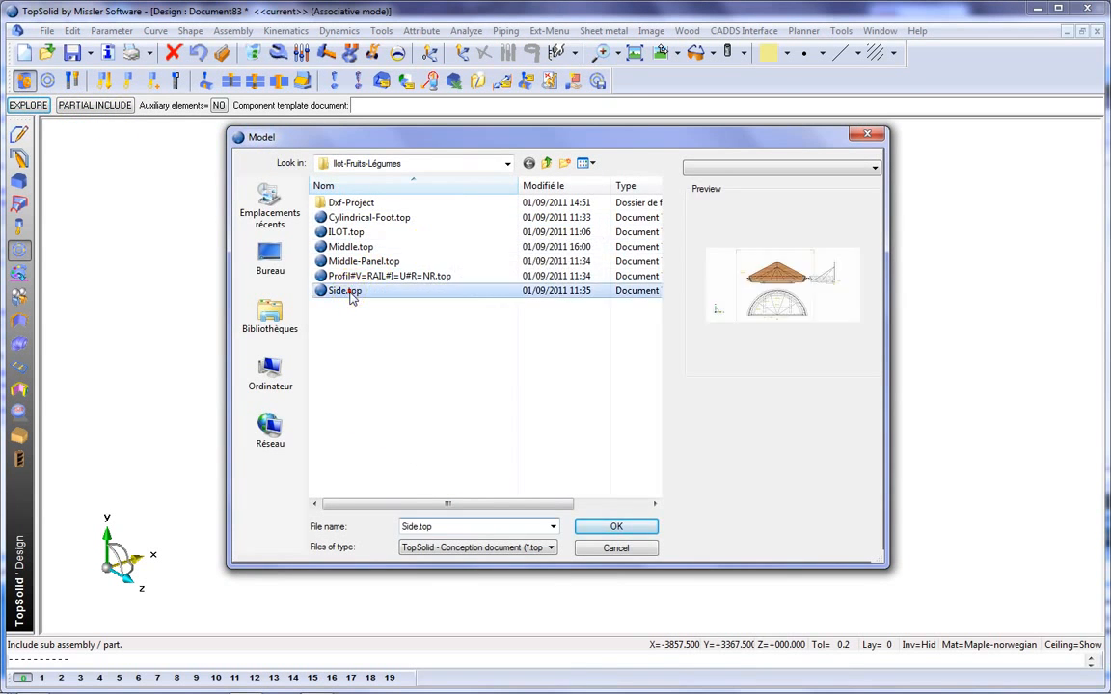
left_click(617, 527)
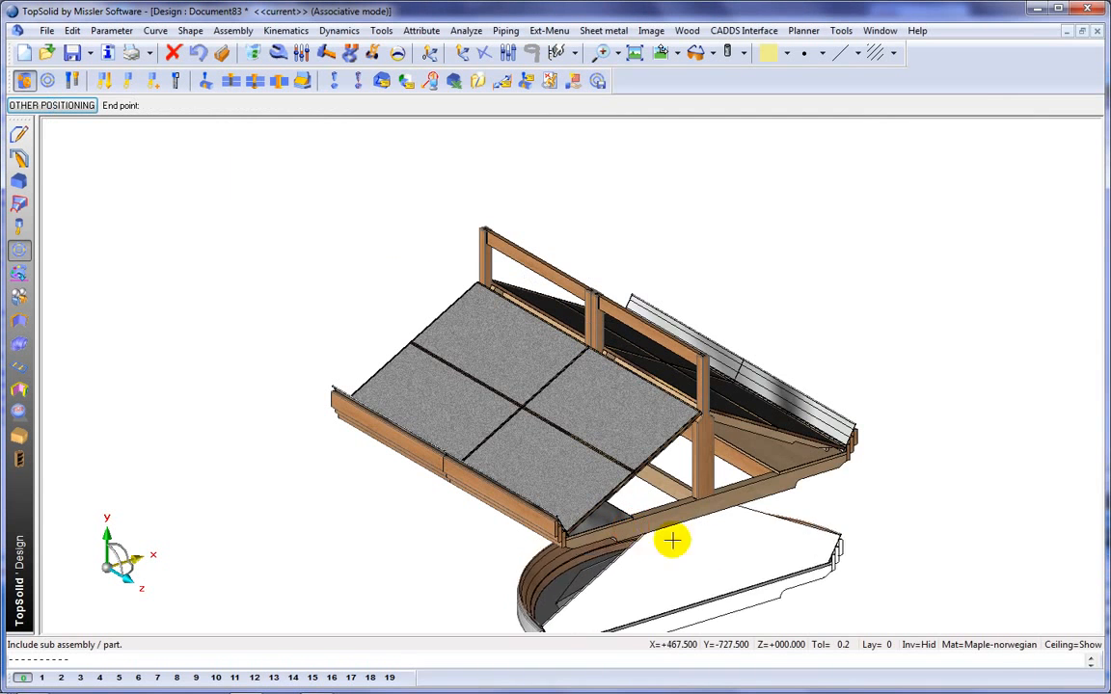
left_click(839, 475)
Step: Mate the rounded side against the end crossbeam of the middle section and align their beam undersides, both at 0 mm distance
left_click(850, 565)
scroll(846, 556, "up", 5)
left_click(578, 333)
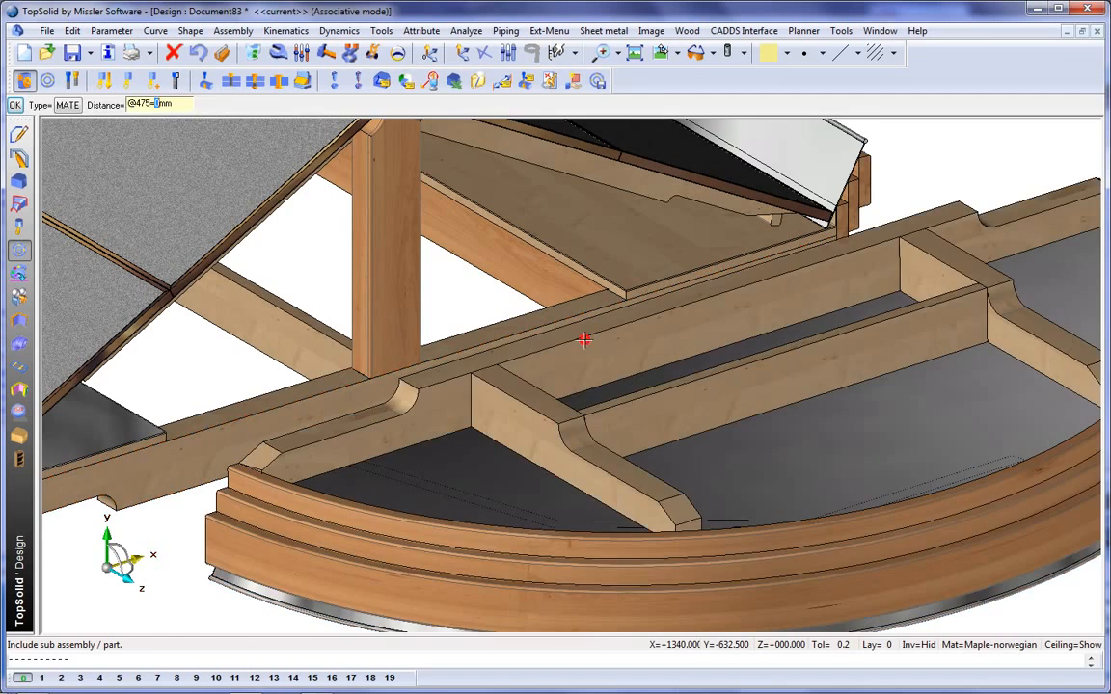
left_click(575, 331)
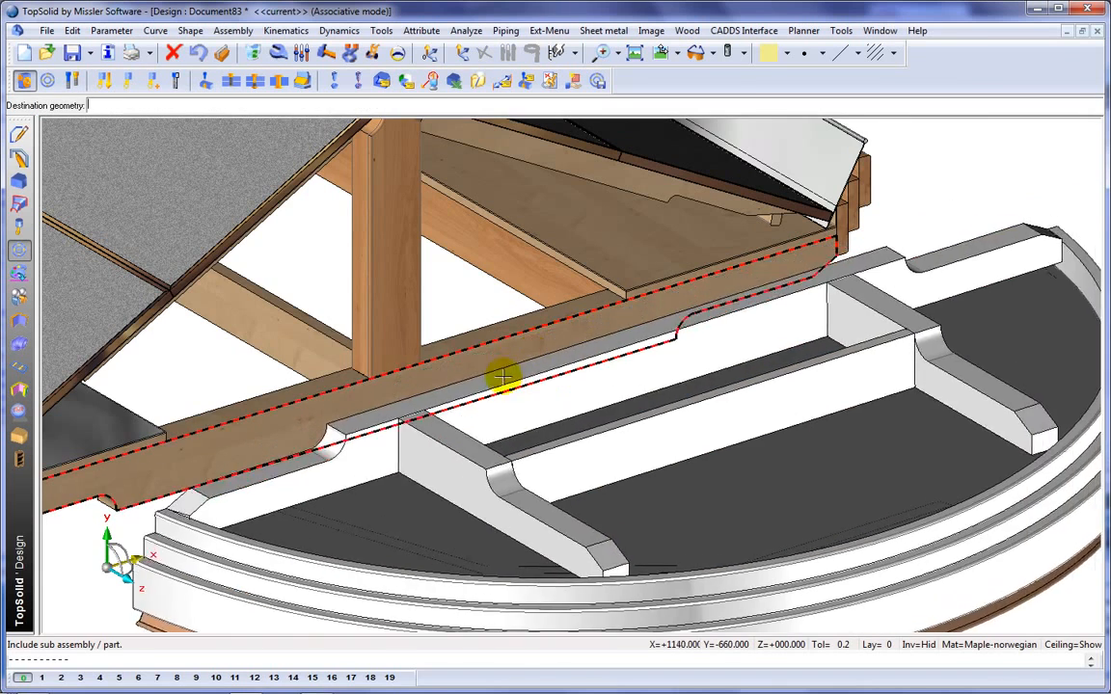
left_click(497, 392)
scroll(501, 394, "down", 3)
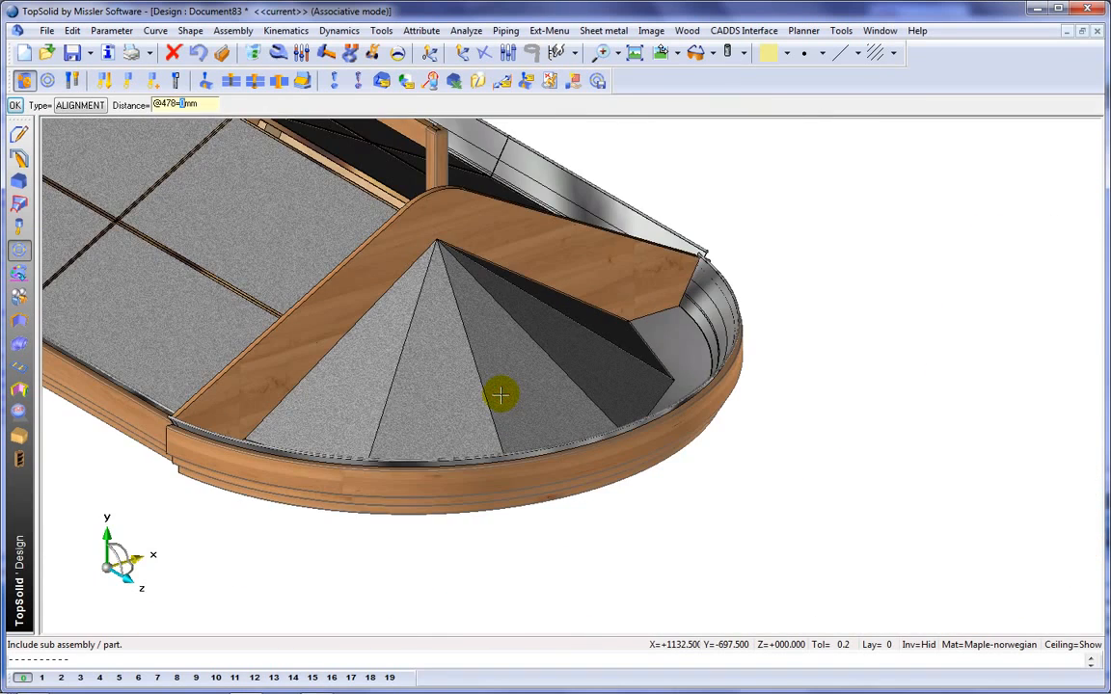
key("Return")
Step: Constrain the side's beam end to the matching end of the middle section's crossbeam, working from below
middle_click_drag(484, 413, 800, 268)
scroll(426, 450, "up", 3)
scroll(426, 449, "up", 2)
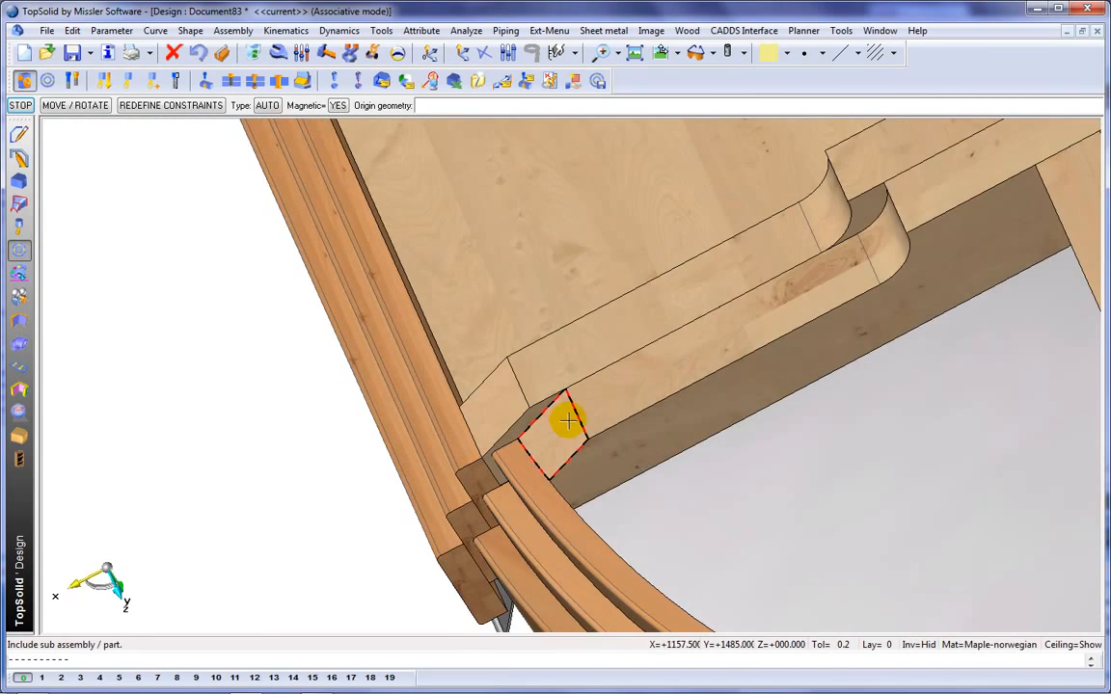
left_click(574, 412)
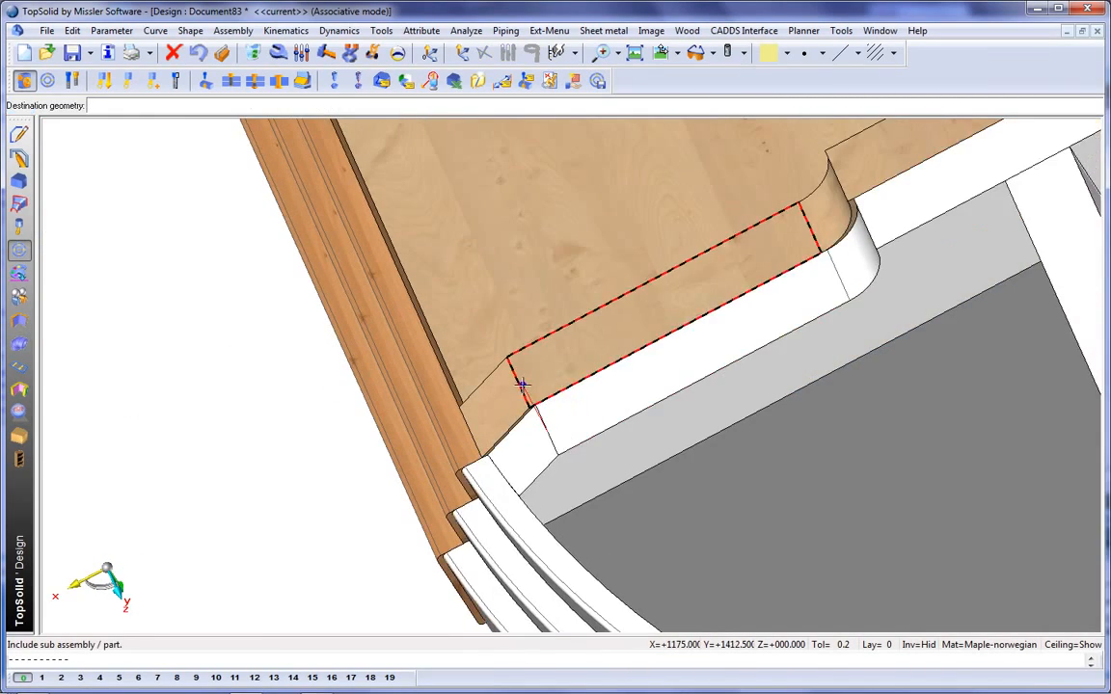
left_click(521, 385)
scroll(508, 399, "down", 4)
scroll(555, 357, "down", 3)
middle_click_drag(556, 356, 501, 481)
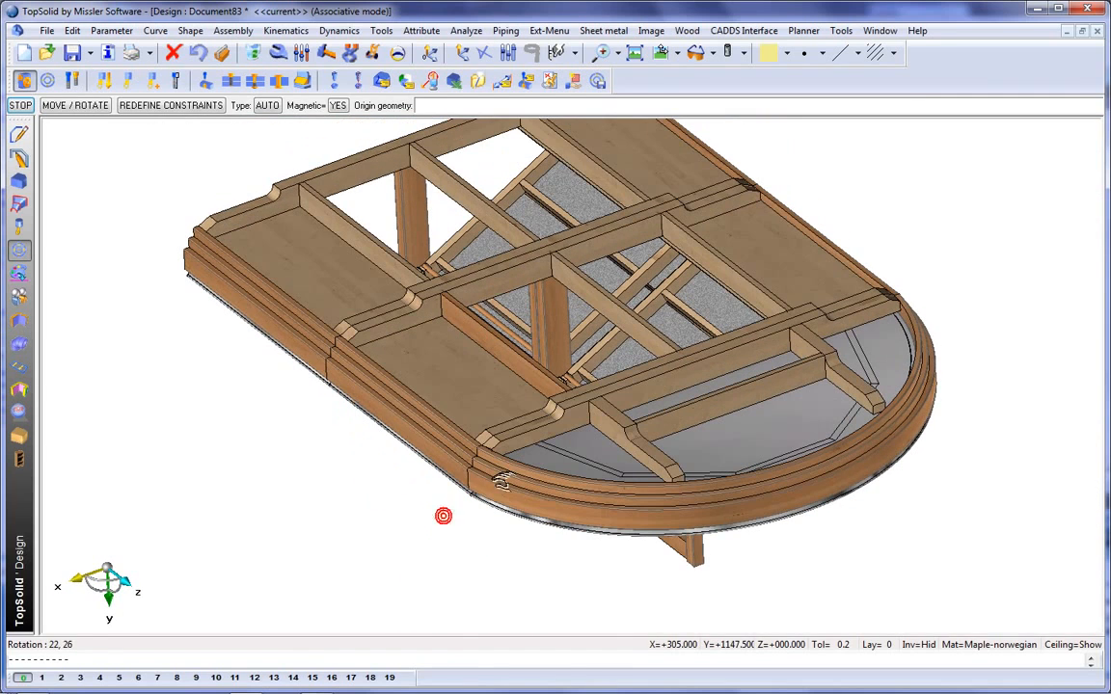
Step: Repeat the rounded side at the opposite end of the island, following the middle section's propagation
left_click(16, 107)
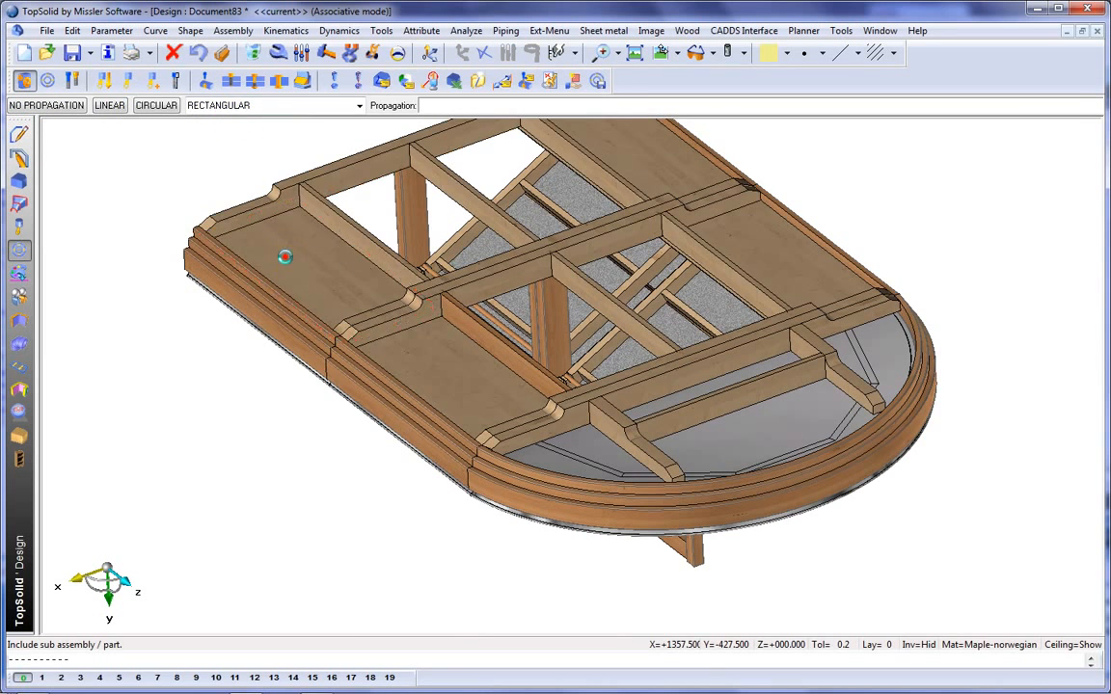
left_click(285, 253)
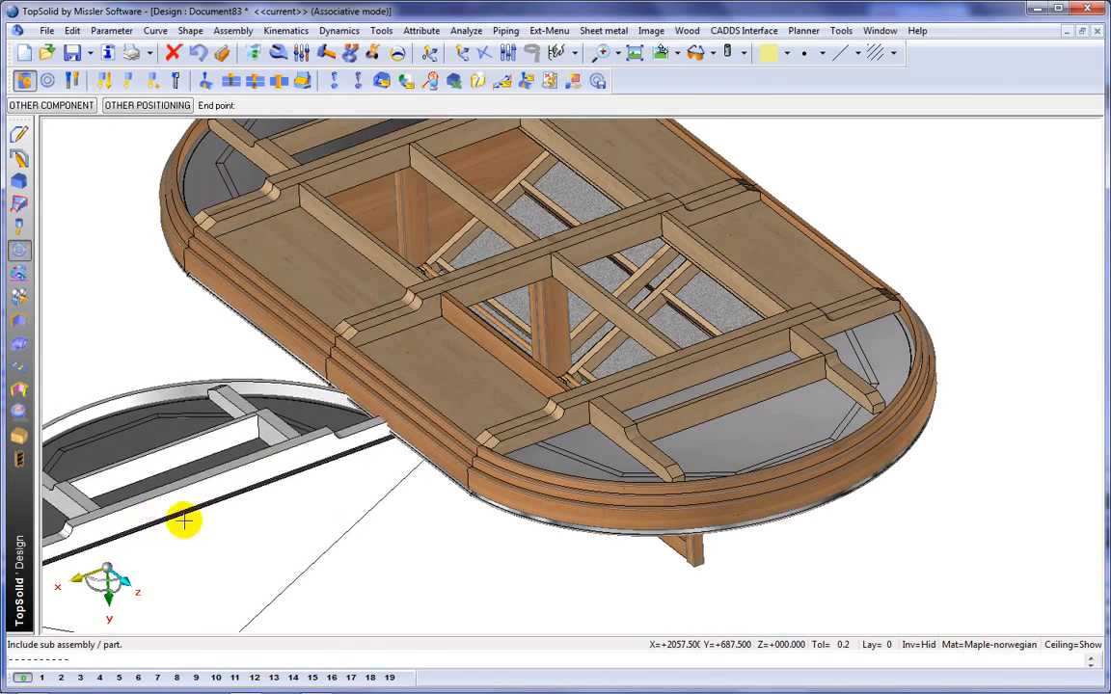
scroll(147, 517, "down", 3)
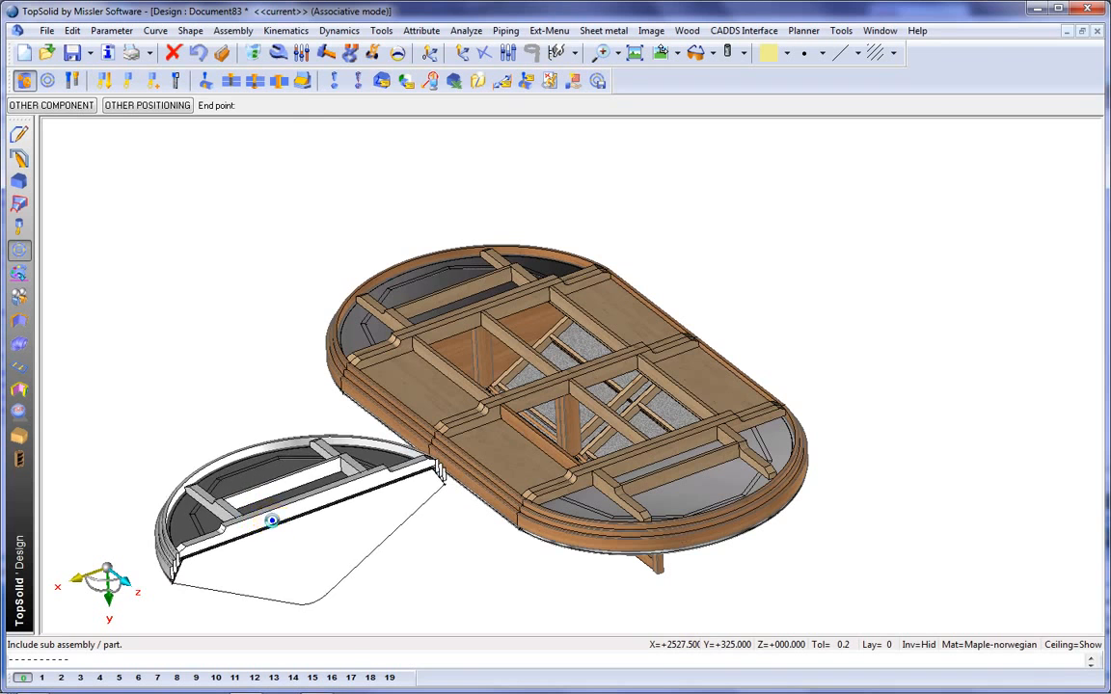
left_click(272, 521)
Step: Include Cylindrical-Foot.top by its centre point on the underside of the central crossbeam at a 0° rotation angle
left_click(273, 526)
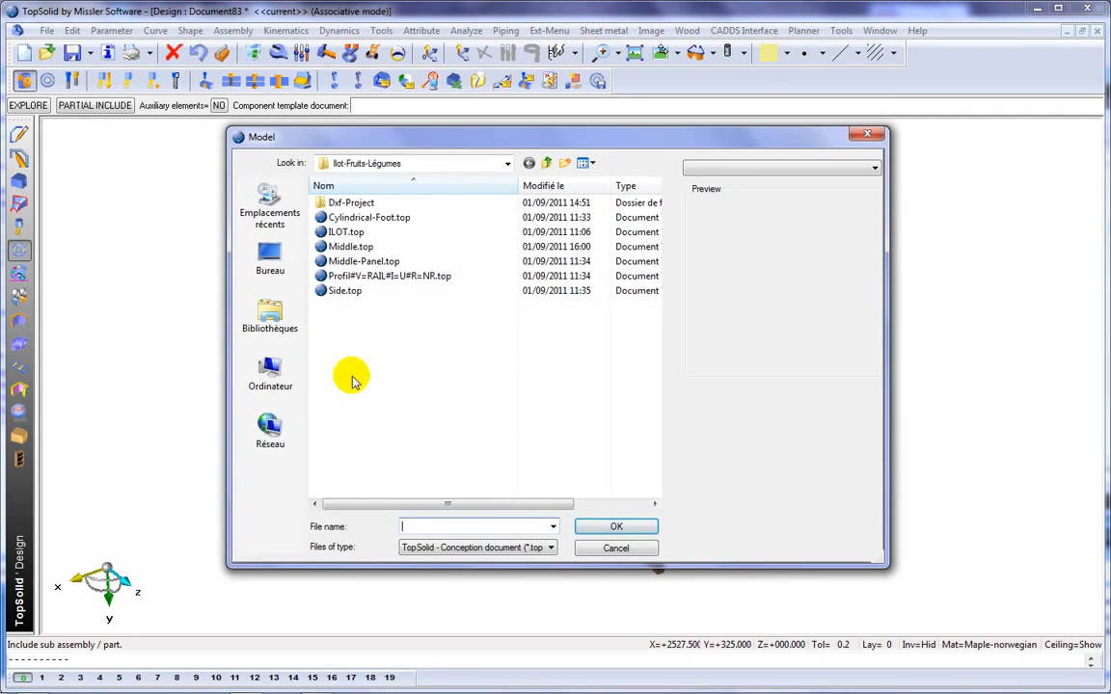
left_click(368, 217)
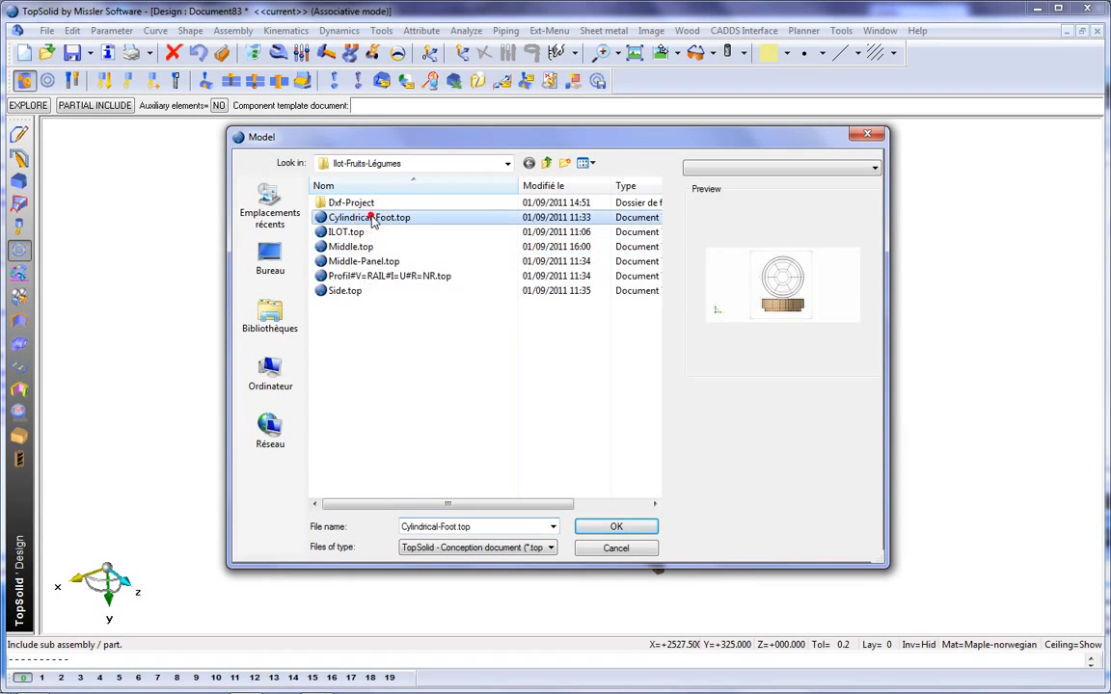
left_click(633, 526)
scroll(559, 371, "up", 5)
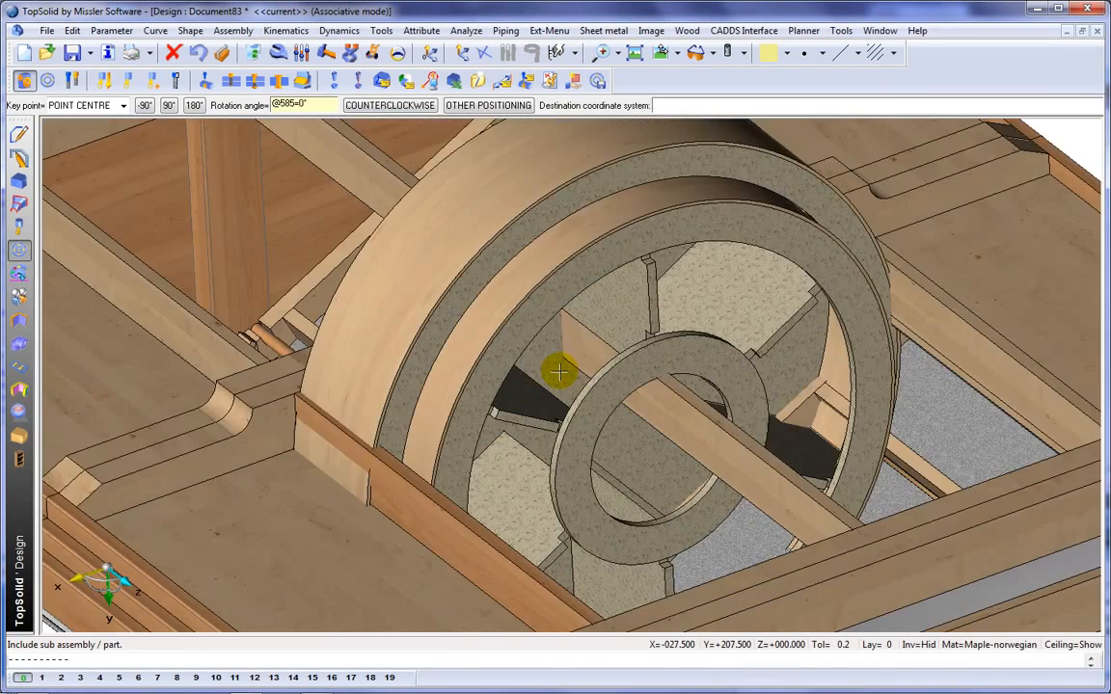
scroll(559, 371, "up", 2)
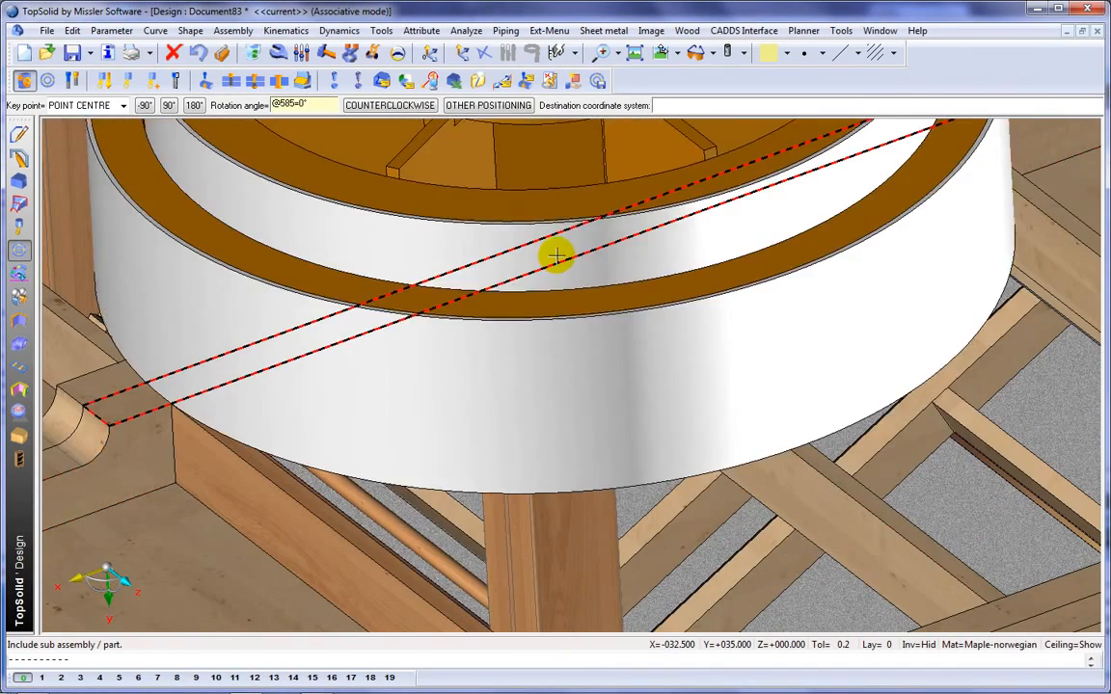
left_click(553, 244)
scroll(552, 244, "down", 5)
left_click(553, 244)
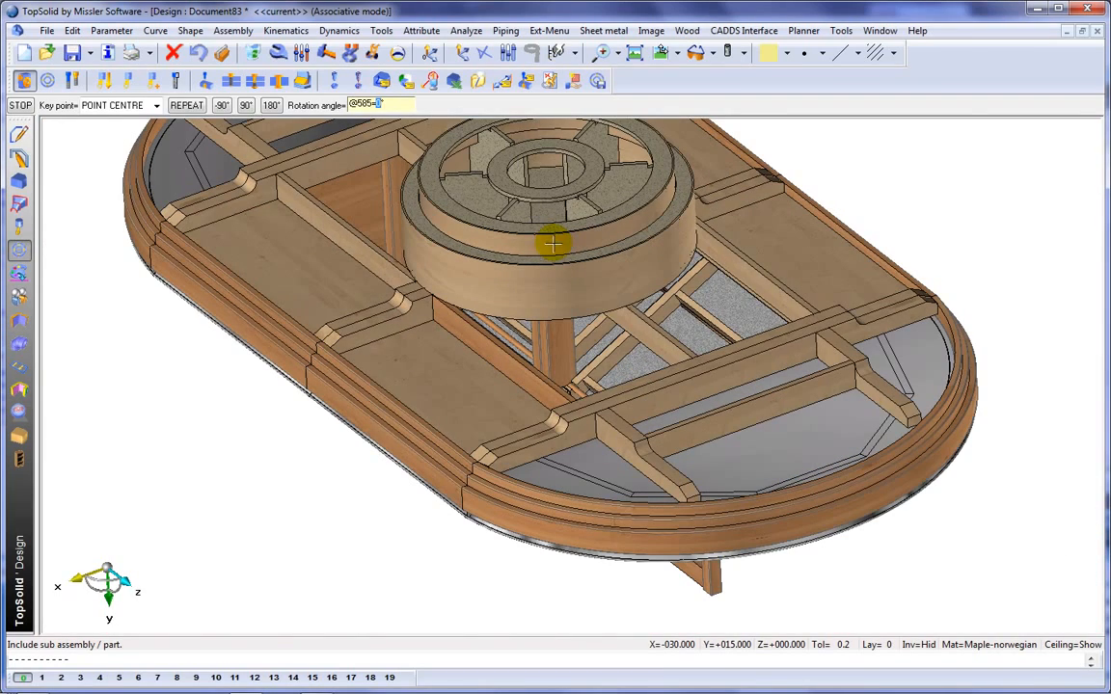
Step: Place a second cylindrical foot by its centre point on the underside of the end crossbeam
left_click(556, 241)
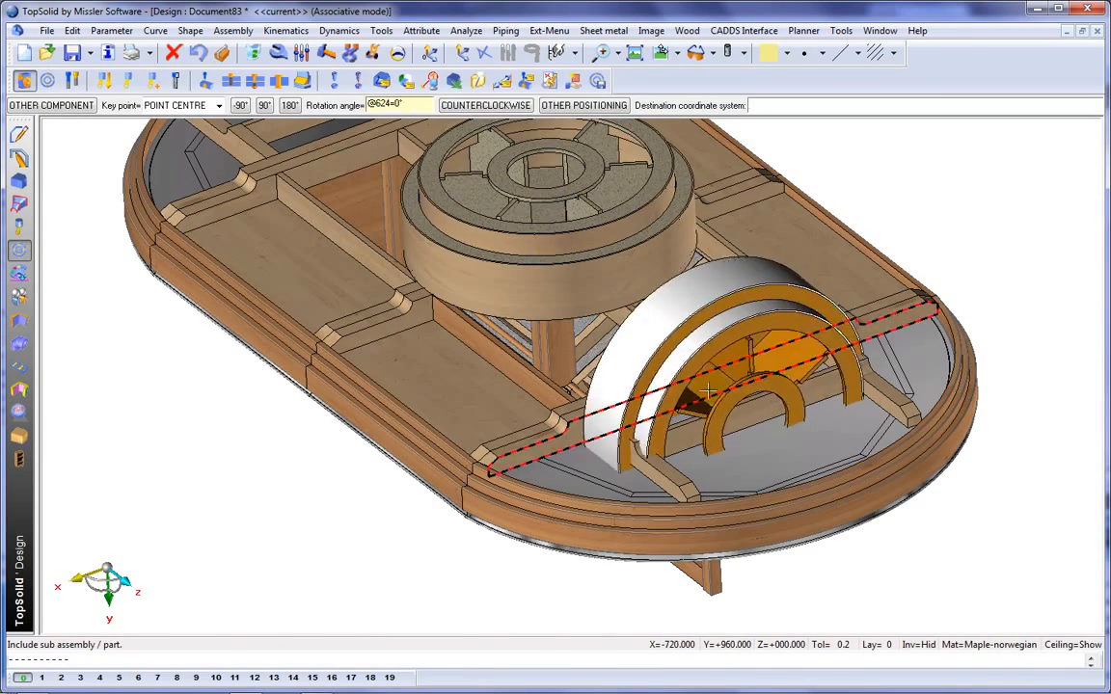
scroll(699, 380, "up", 4)
middle_click_drag(687, 371, 680, 328)
left_click(681, 328)
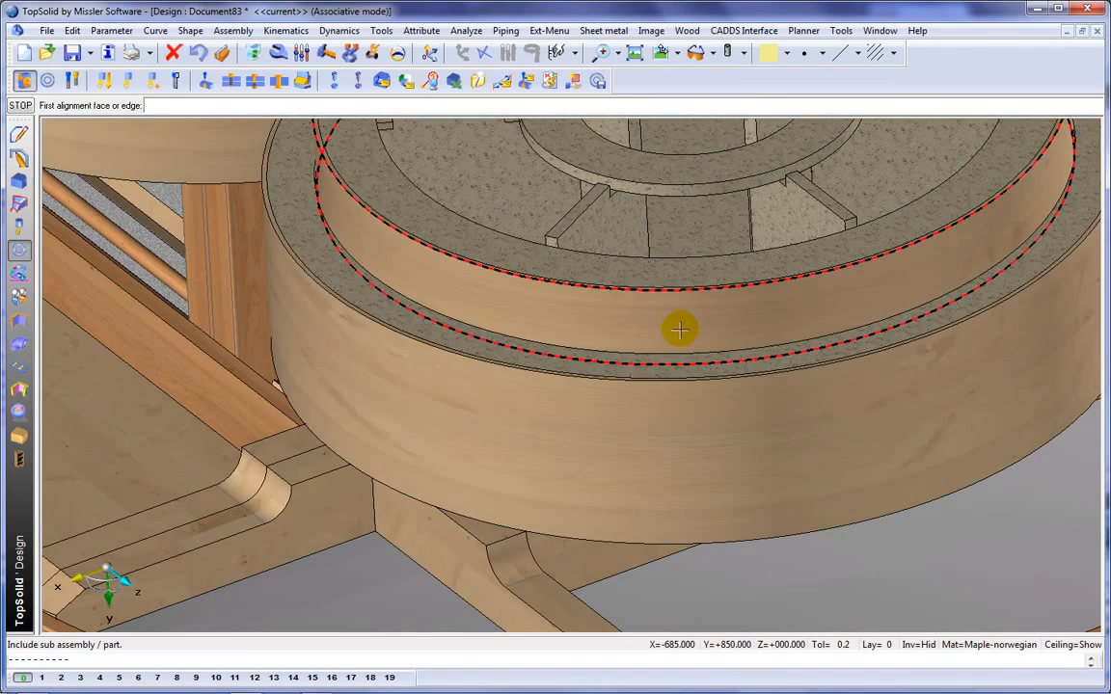
scroll(680, 330, "down", 4)
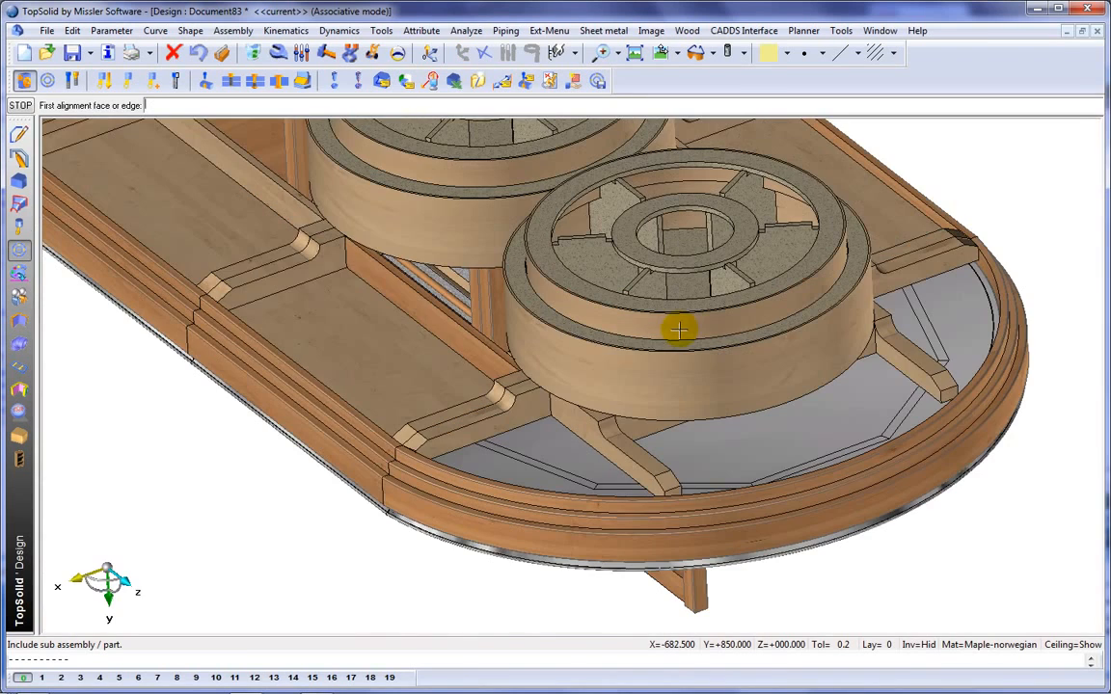
Step: Repeat the end cylindrical foot at the opposite end of the island and finish including components
left_click(16, 108)
left_click(187, 106)
left_click(151, 176)
middle_click_drag(81, 468, 474, 449)
scroll(482, 461, "down", 4)
scroll(479, 462, "down", 1)
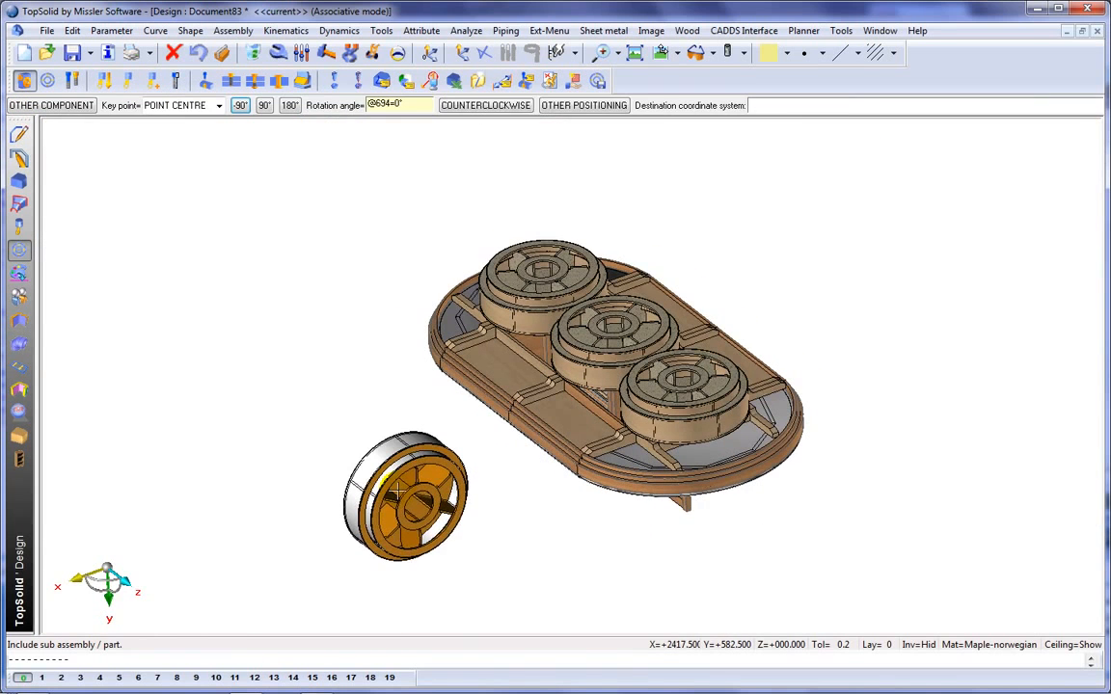
key("Escape")
Step: Display the positioning dimensions of the feet together with the textured solids
scroll(462, 422, "up", 4)
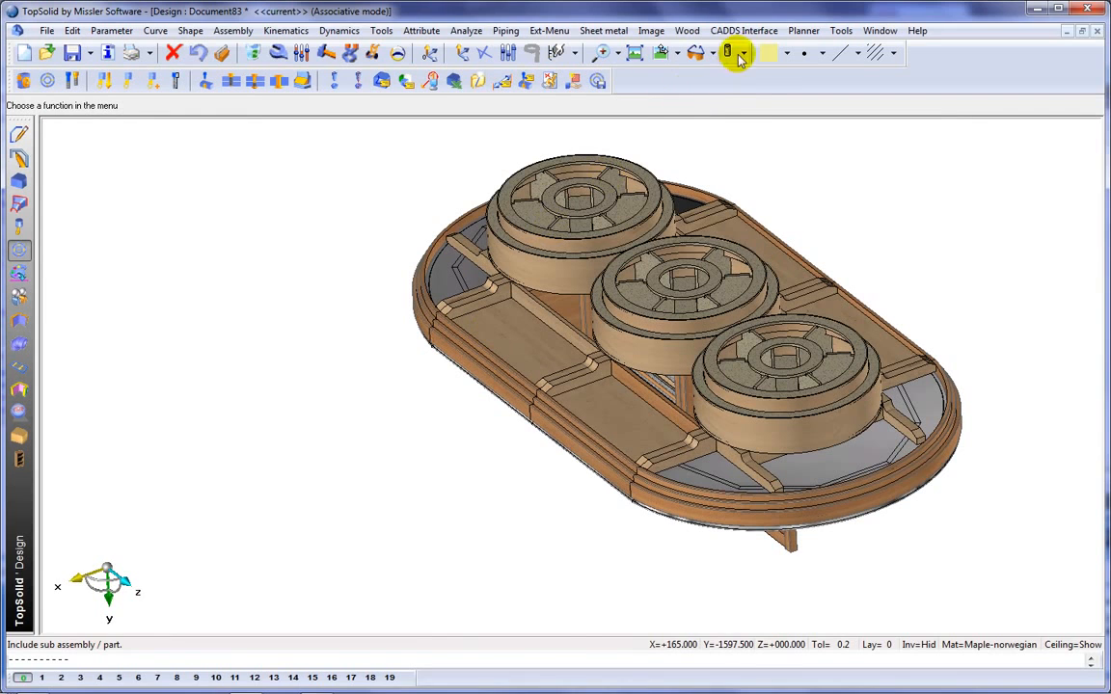
left_click(743, 54)
left_click(751, 204)
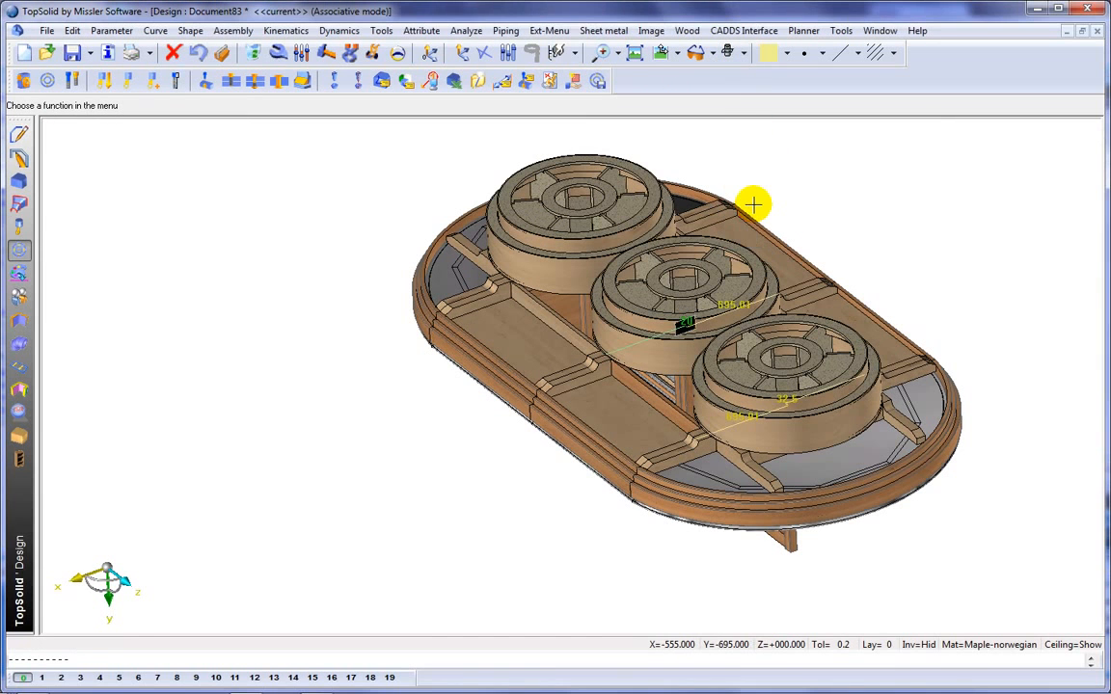
Step: Modify the 20 mm positioning parameter of the central cylindrical foot
left_click(302, 54)
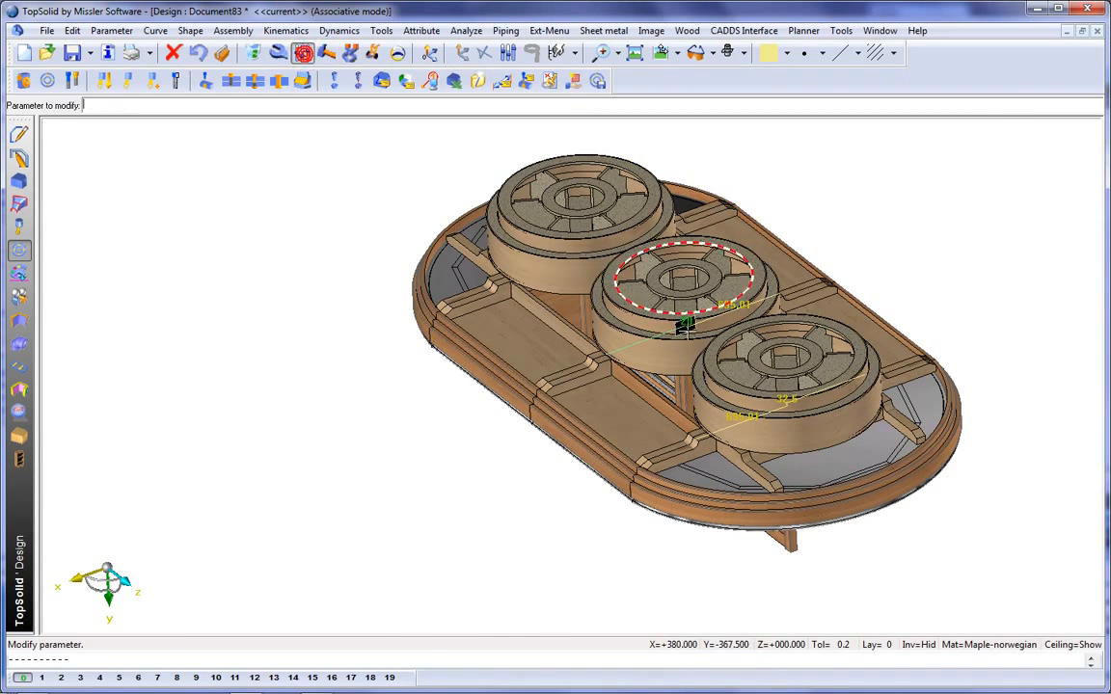
scroll(681, 318, "up", 5)
left_click(678, 313)
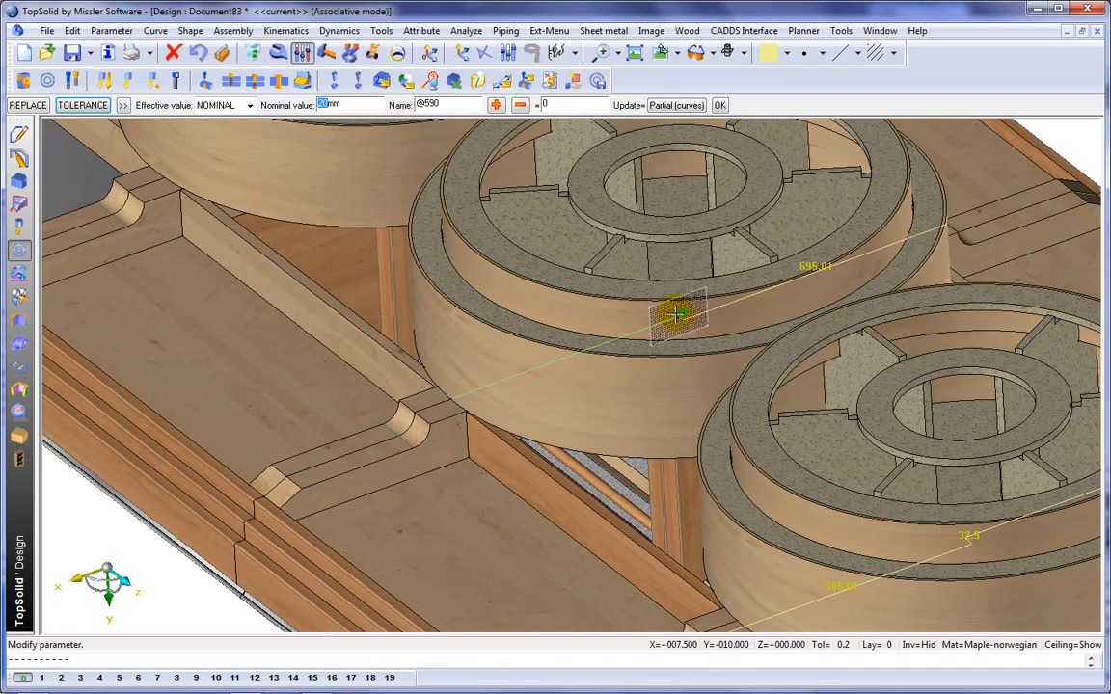
key("Return")
scroll(678, 315, "down", 5)
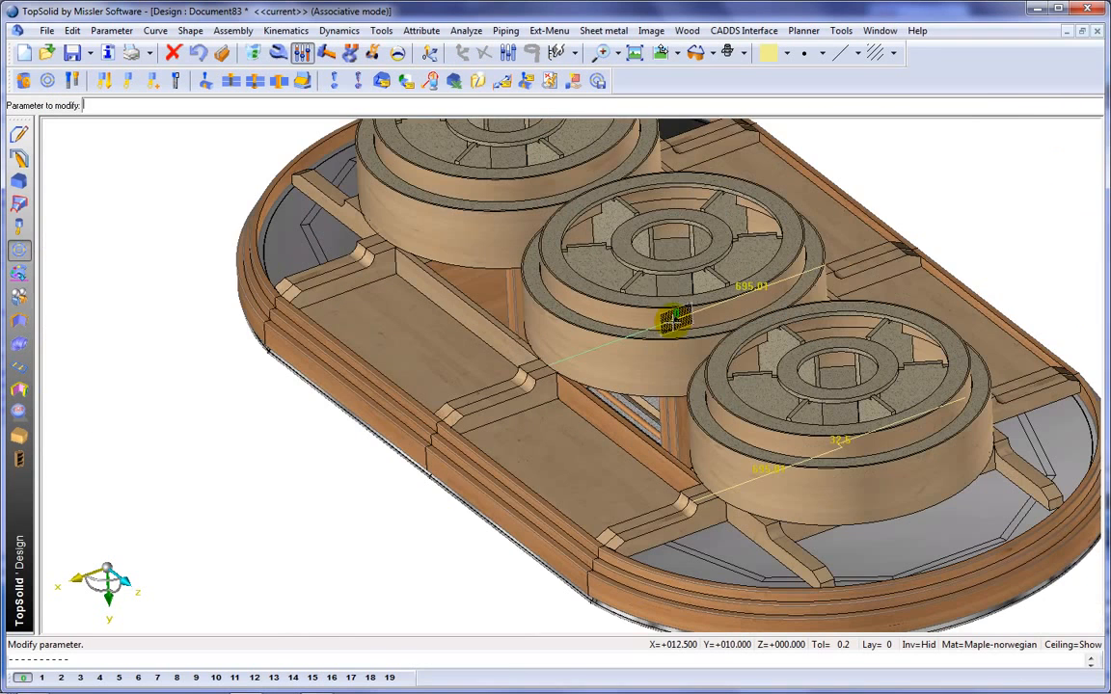
Step: Hide the positioning dimensions of the feet and set the length parameter of the island's middle section to 1800 mm
left_click(748, 53)
left_click(749, 187)
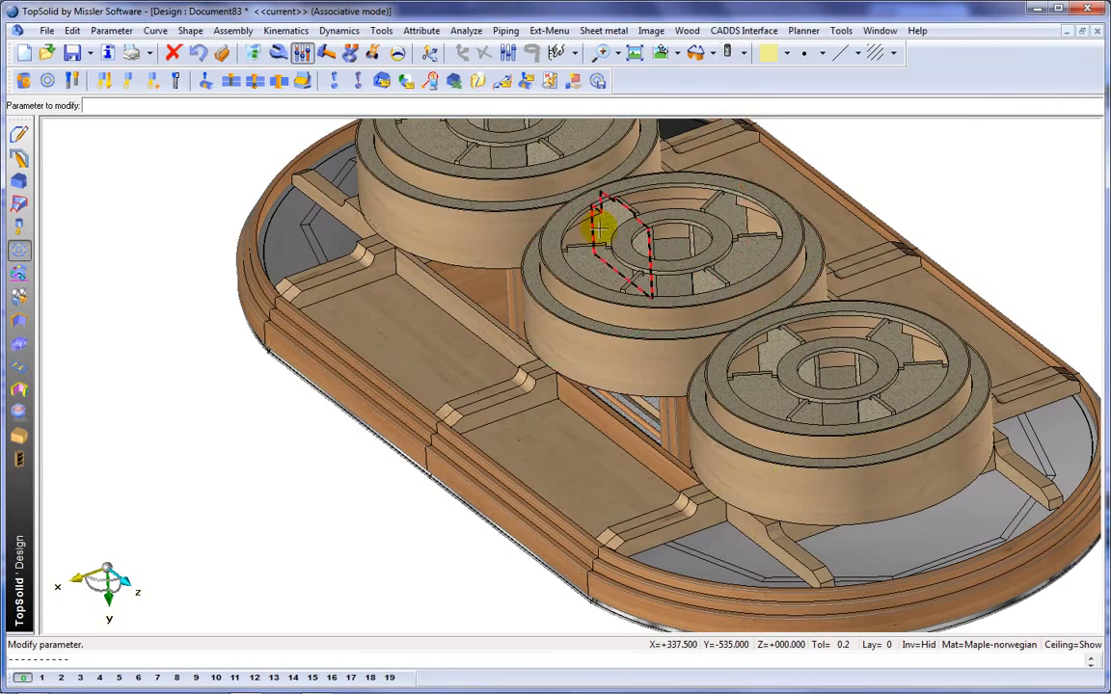
middle_click_drag(557, 222, 640, 247)
scroll(613, 366, "down", 3)
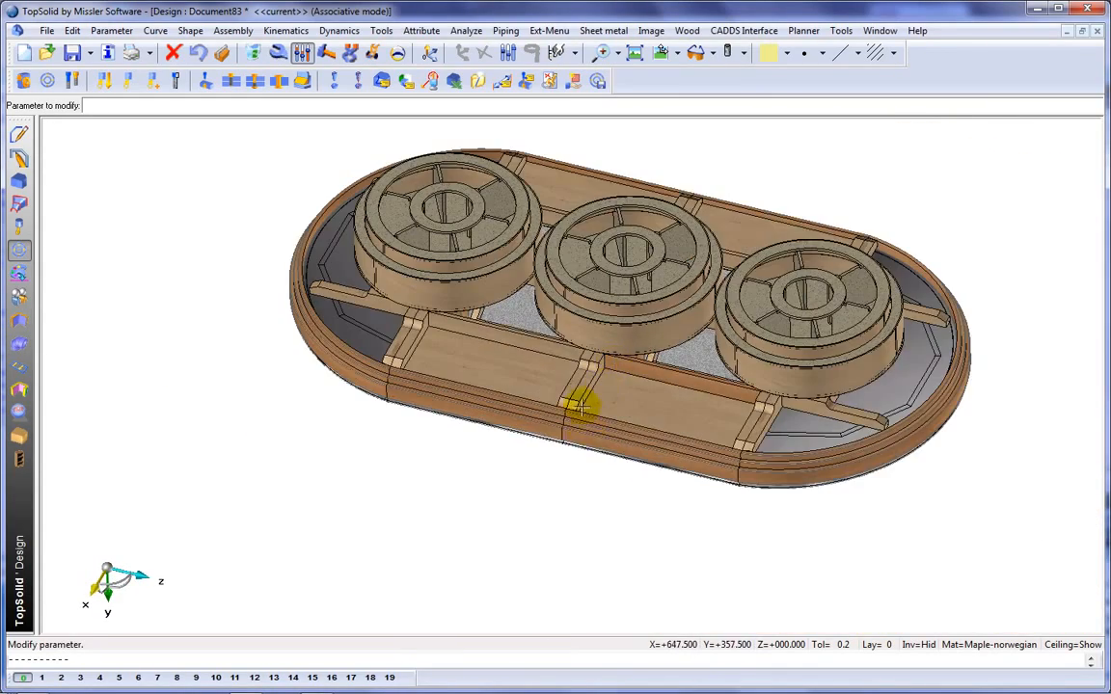
middle_click_drag(600, 388, 461, 477)
left_click(440, 475)
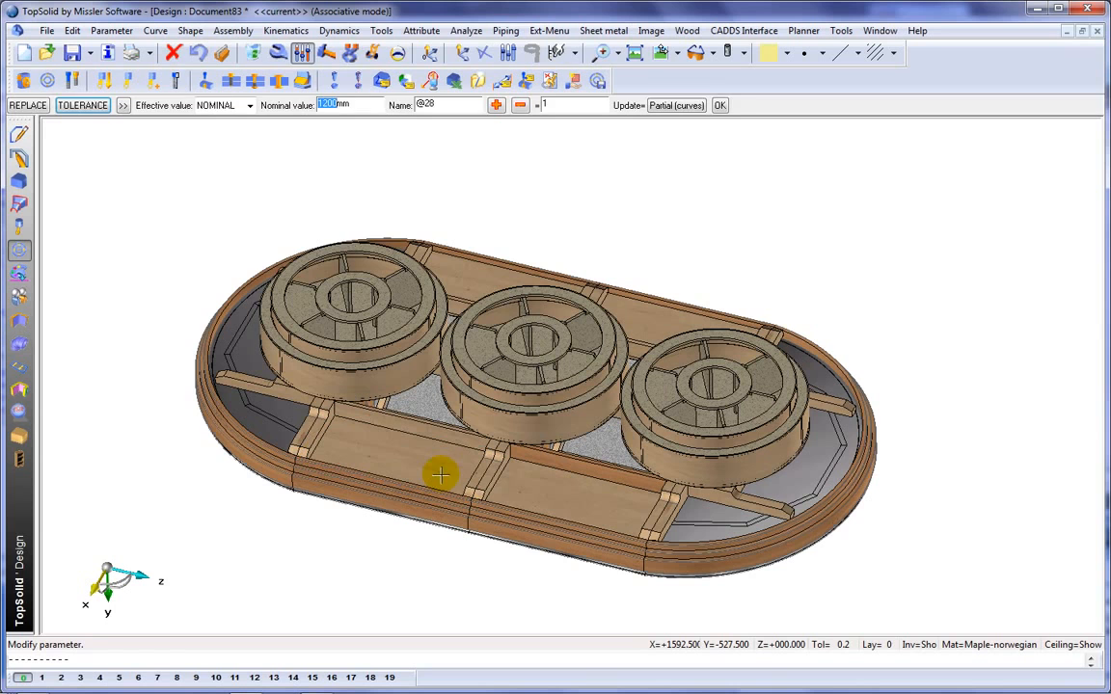
key("Return")
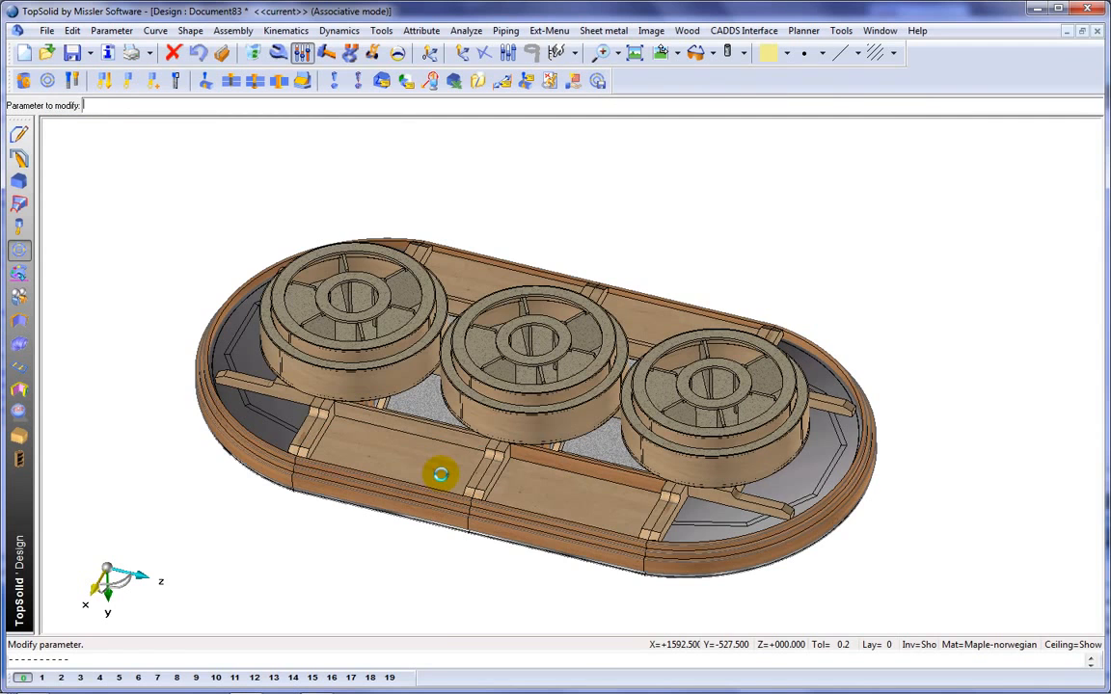
Step: Set the middle section's length parameter to 1500 mm while viewing the island from above
middle_click_drag(496, 409, 402, 388)
right_click(413, 130)
left_click(469, 235)
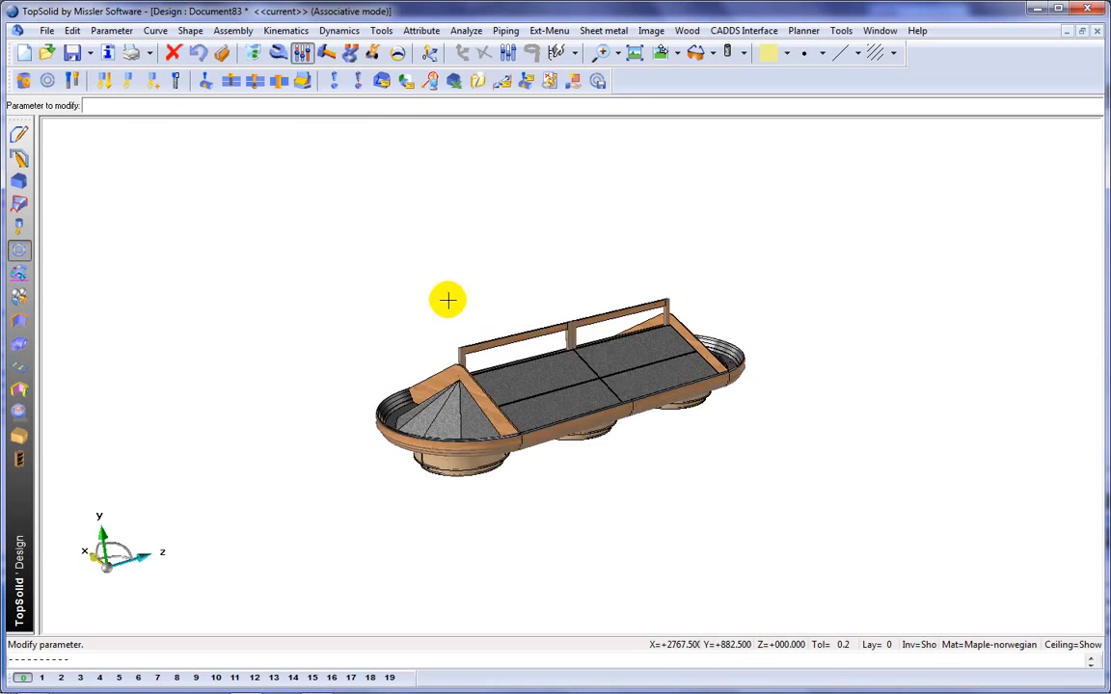
scroll(416, 328, "up", 5)
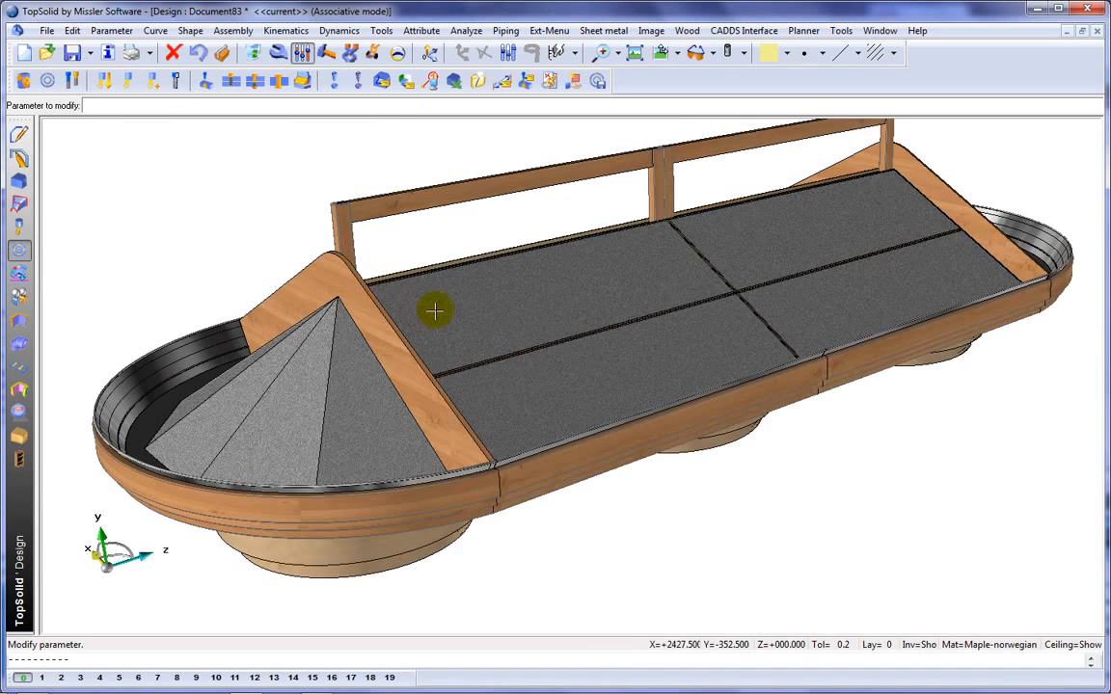
scroll(417, 314, "down", 1)
left_click(415, 318)
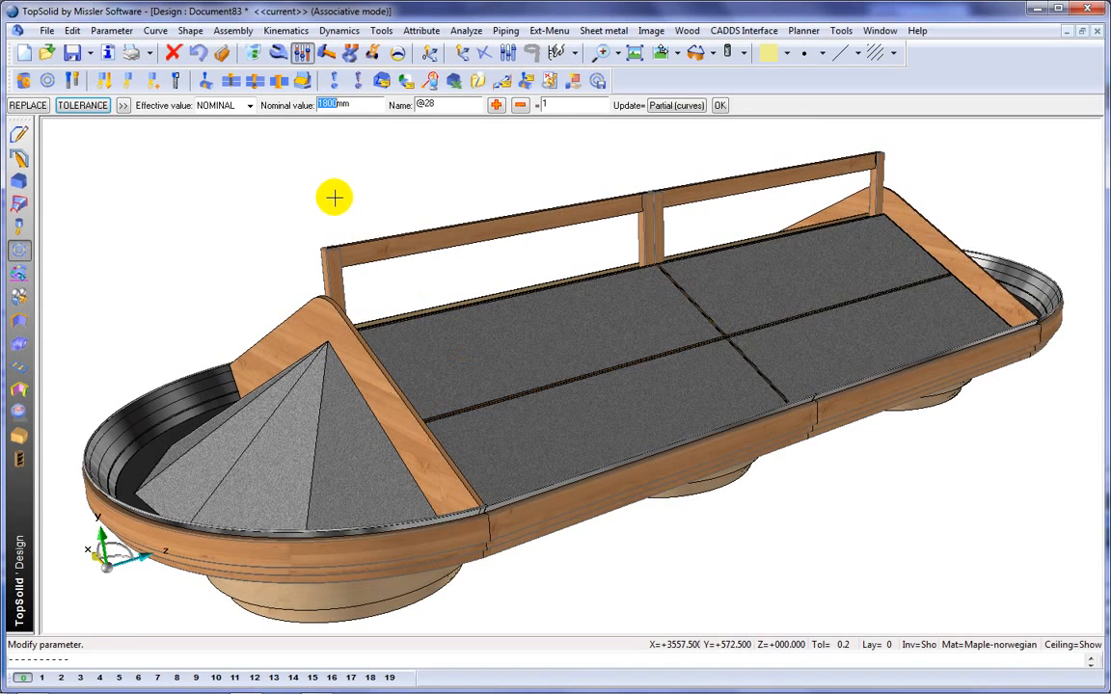
key("Return")
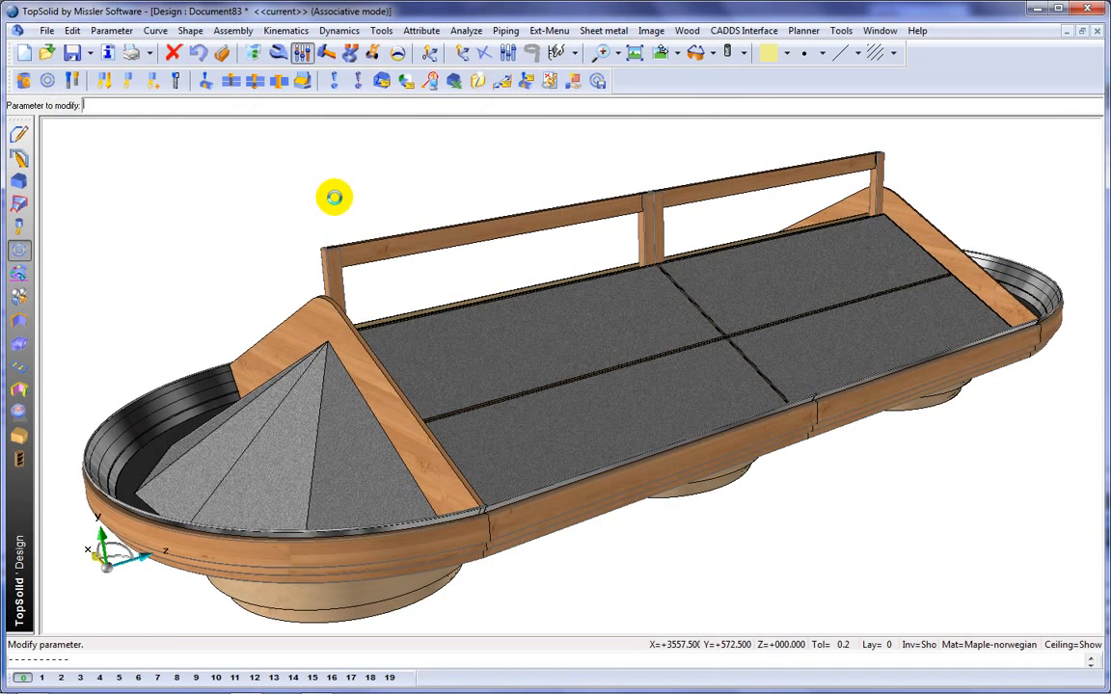
Step: Shorten the island's middle sections further through the same length parameter and inspect the rebuilt island
left_click(492, 335)
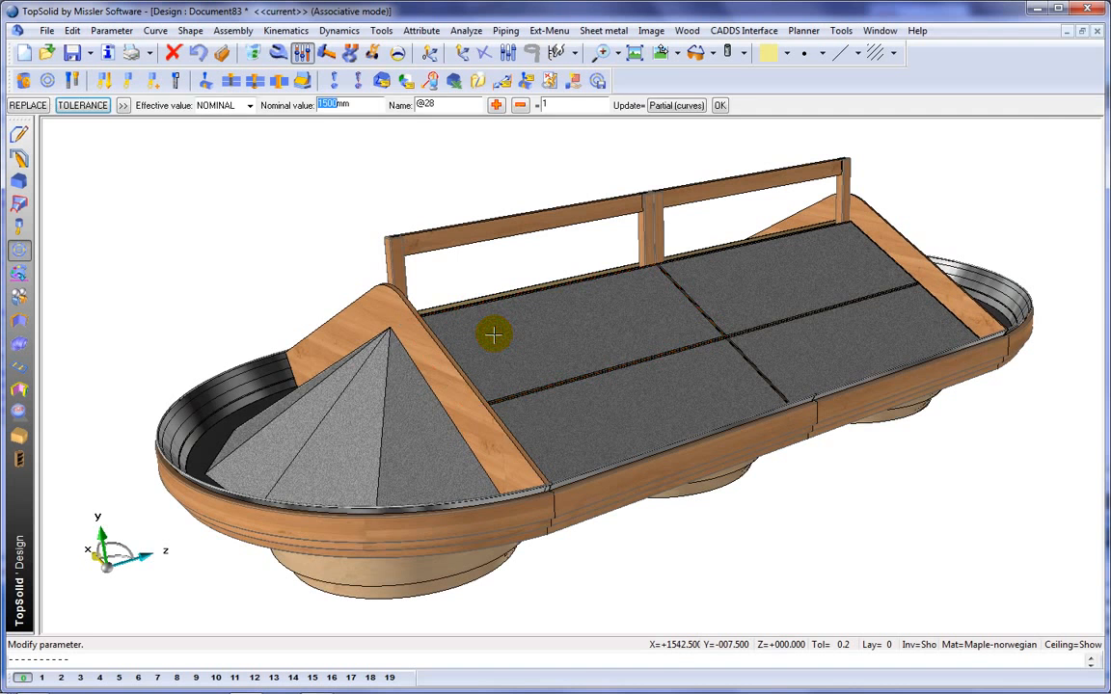
key("Return")
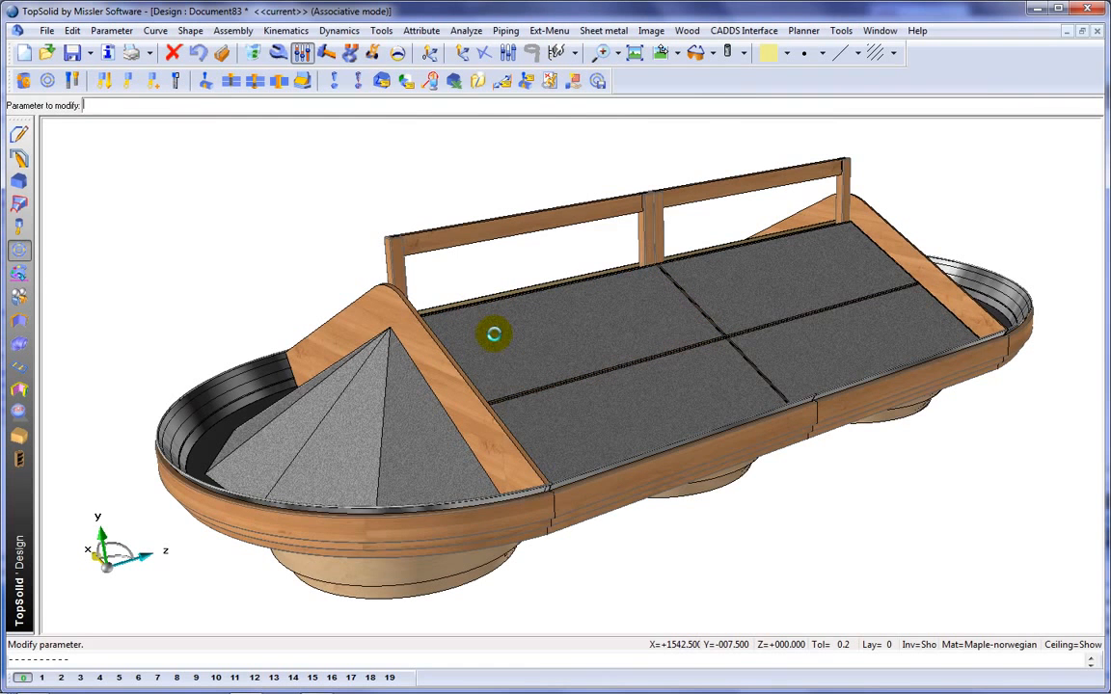
middle_click_drag(598, 333, 553, 330)
scroll(559, 349, "down", 2)
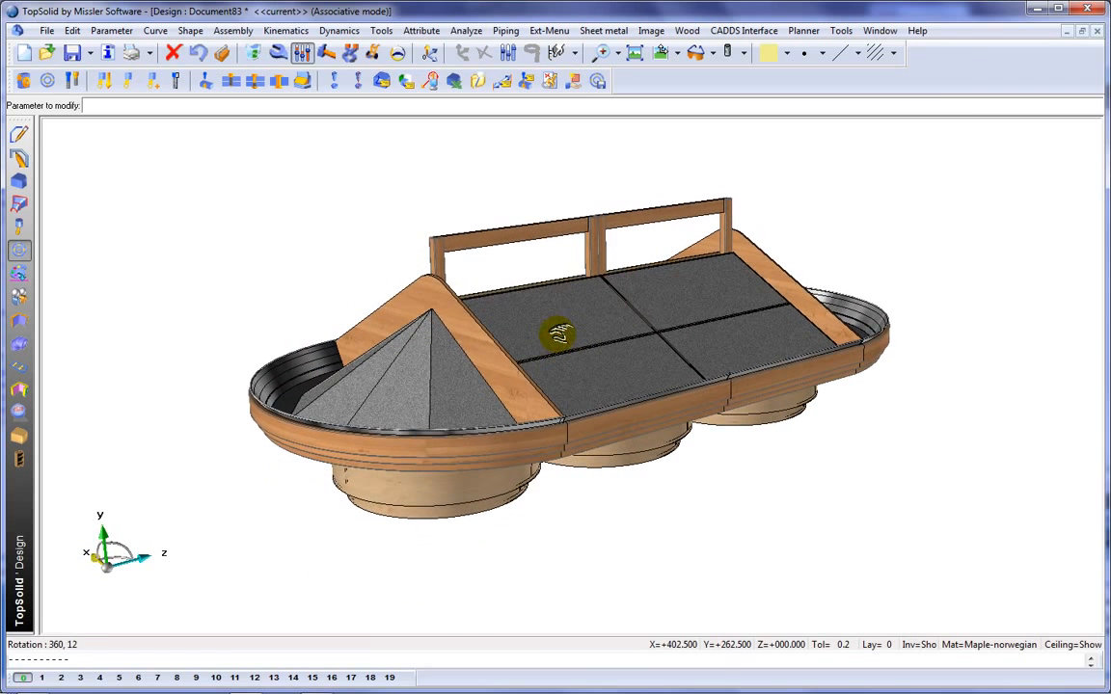